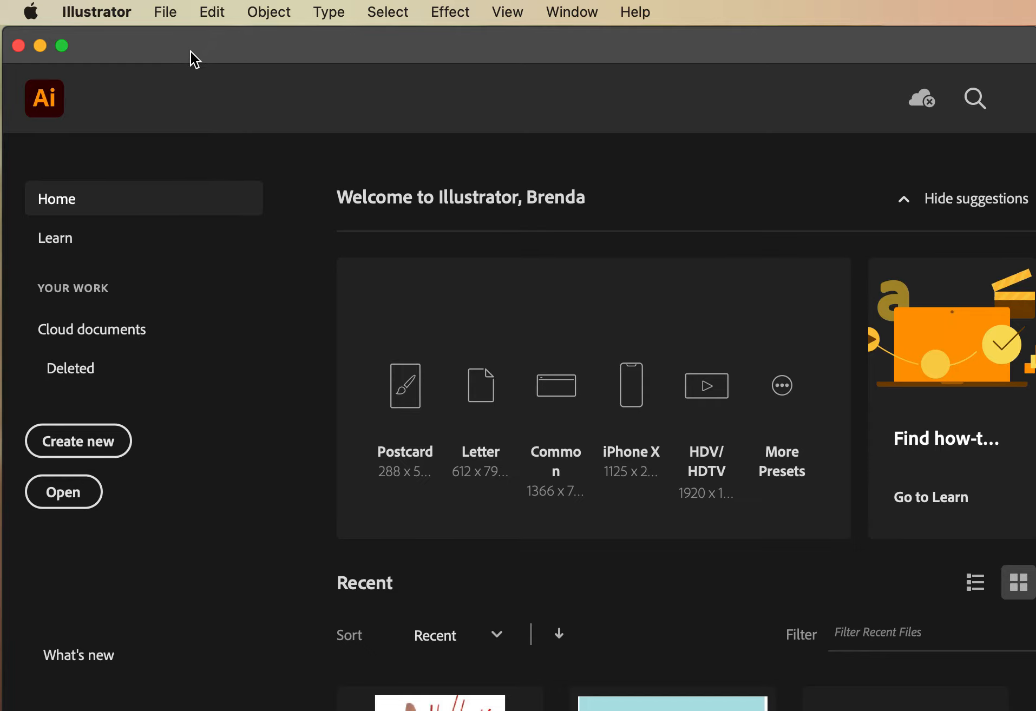
Start a new document from the recent portrait Letter preset, 8.5 x 11 in.
click(78, 441)
drag(677, 81, 364, 55)
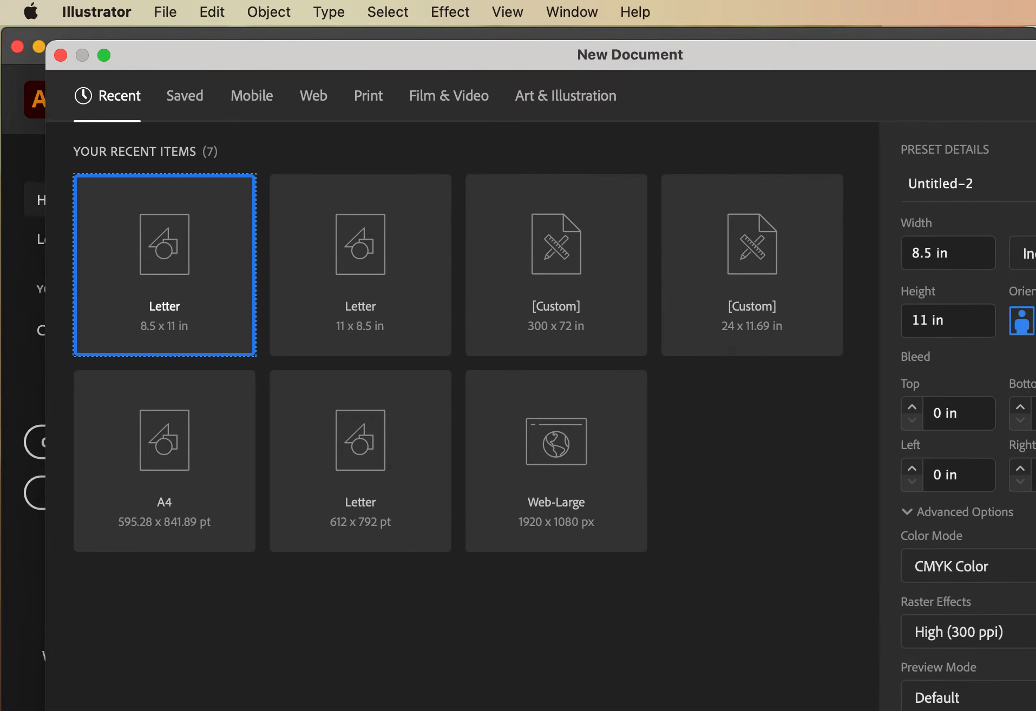
drag(1035, 710, 934, 631)
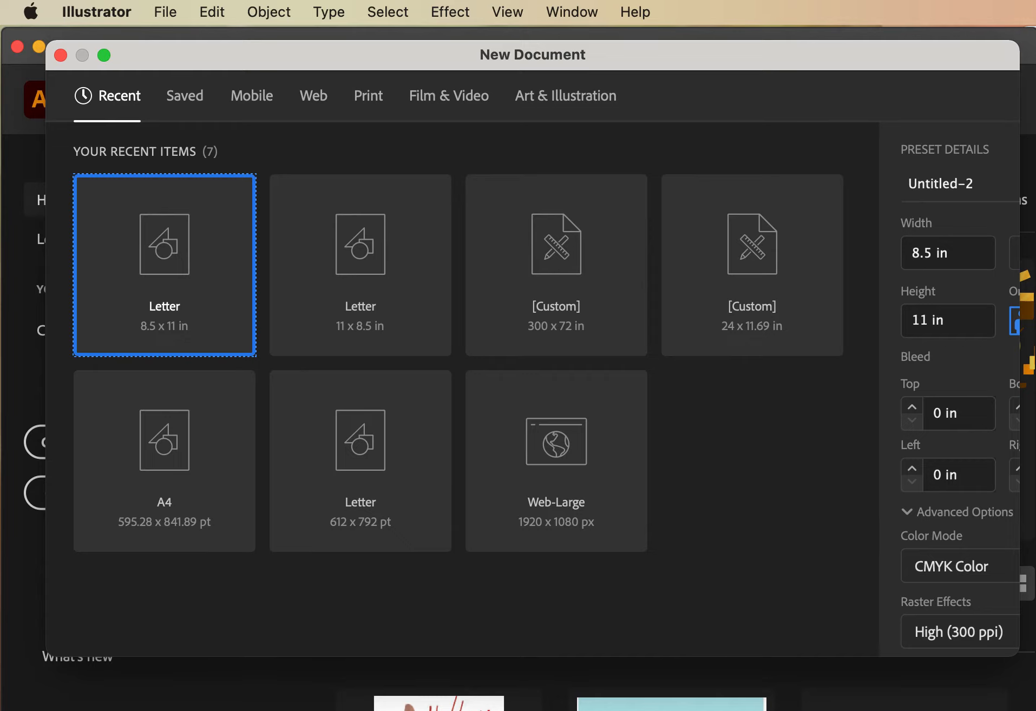
drag(1013, 660, 1035, 710)
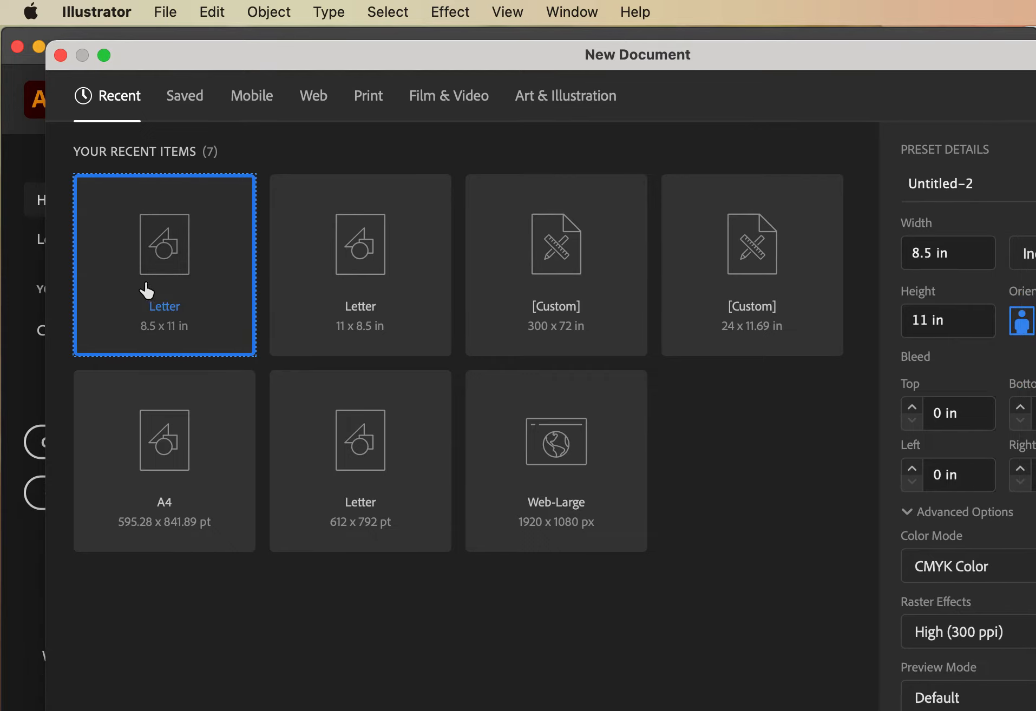
drag(741, 52, 628, 65)
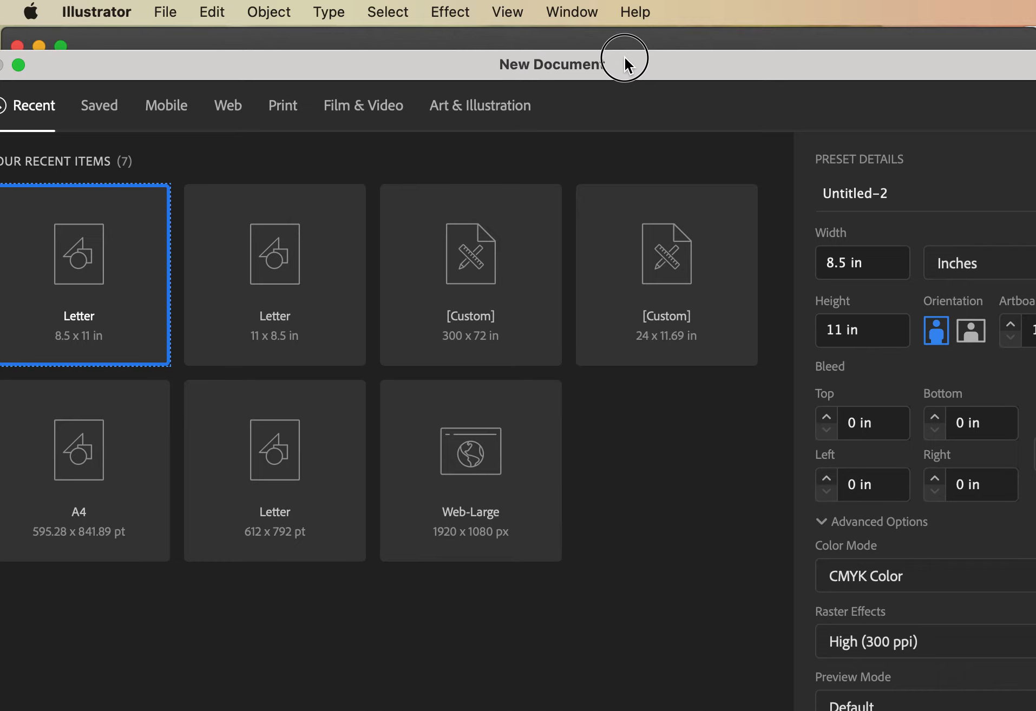
click(277, 287)
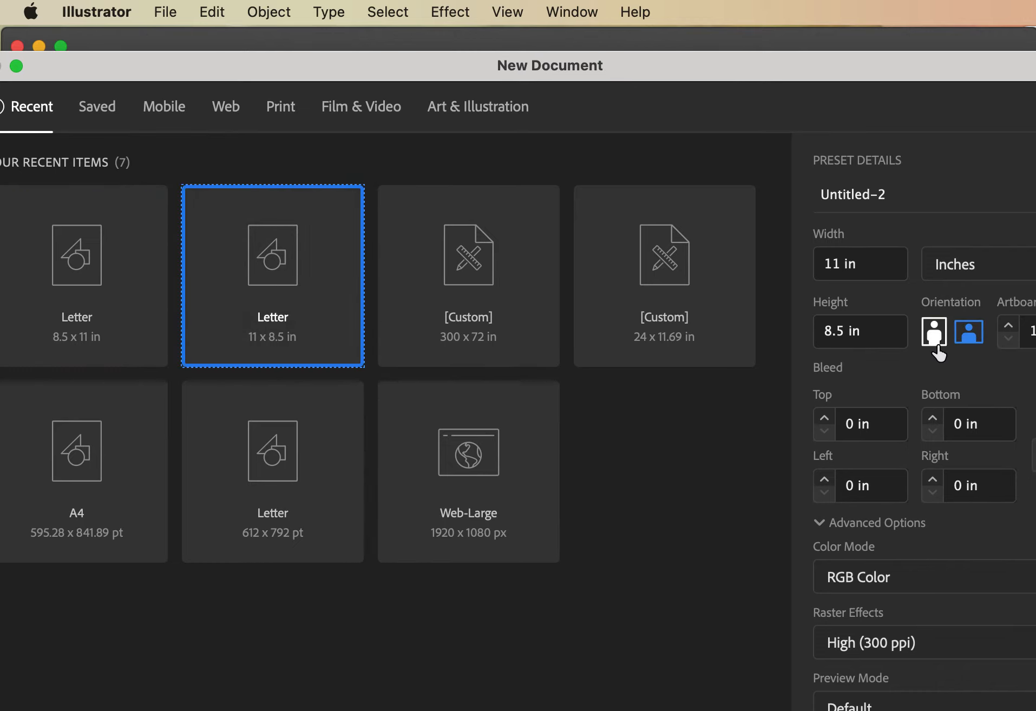
click(106, 296)
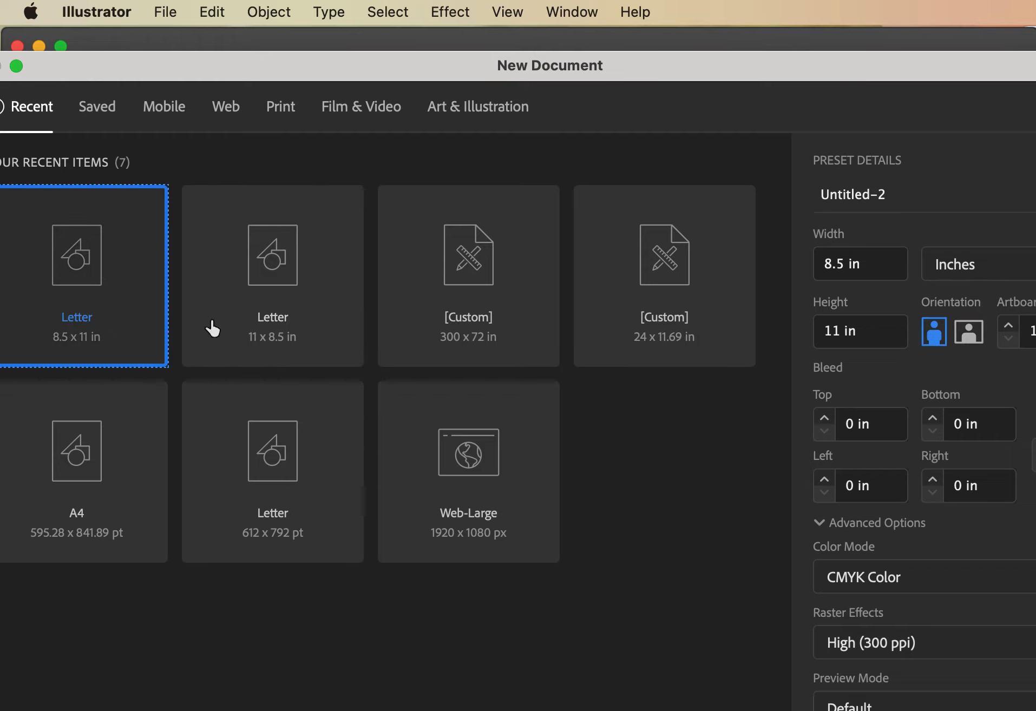
drag(883, 67, 860, 42)
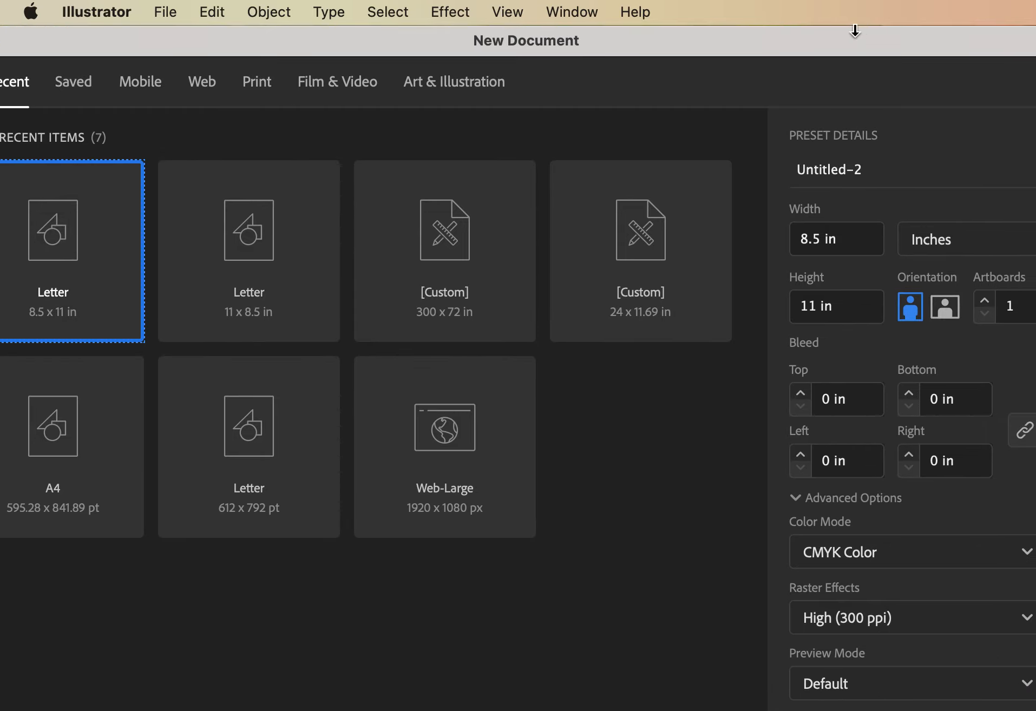
Set the new document's color mode to CMYK Color and create the document.
click(859, 550)
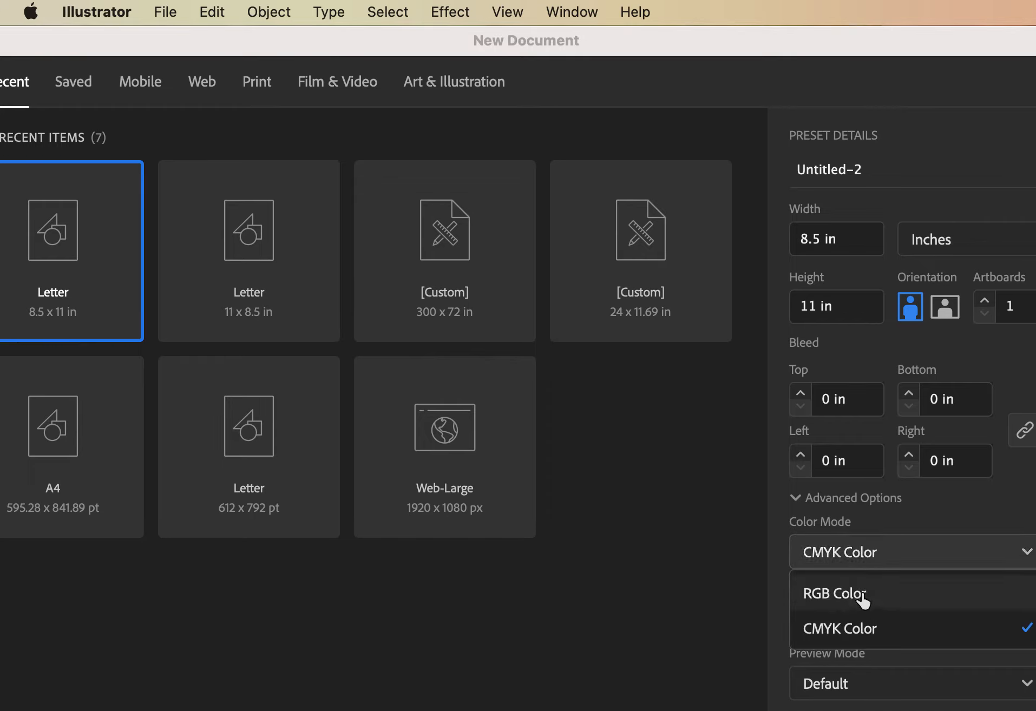
click(814, 628)
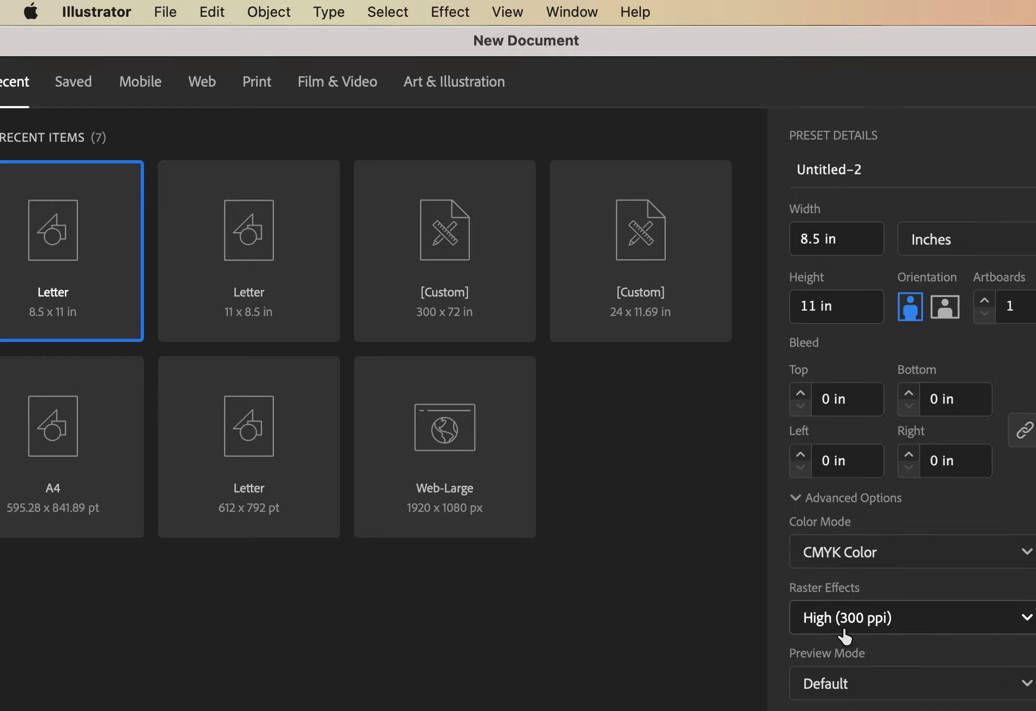
click(836, 552)
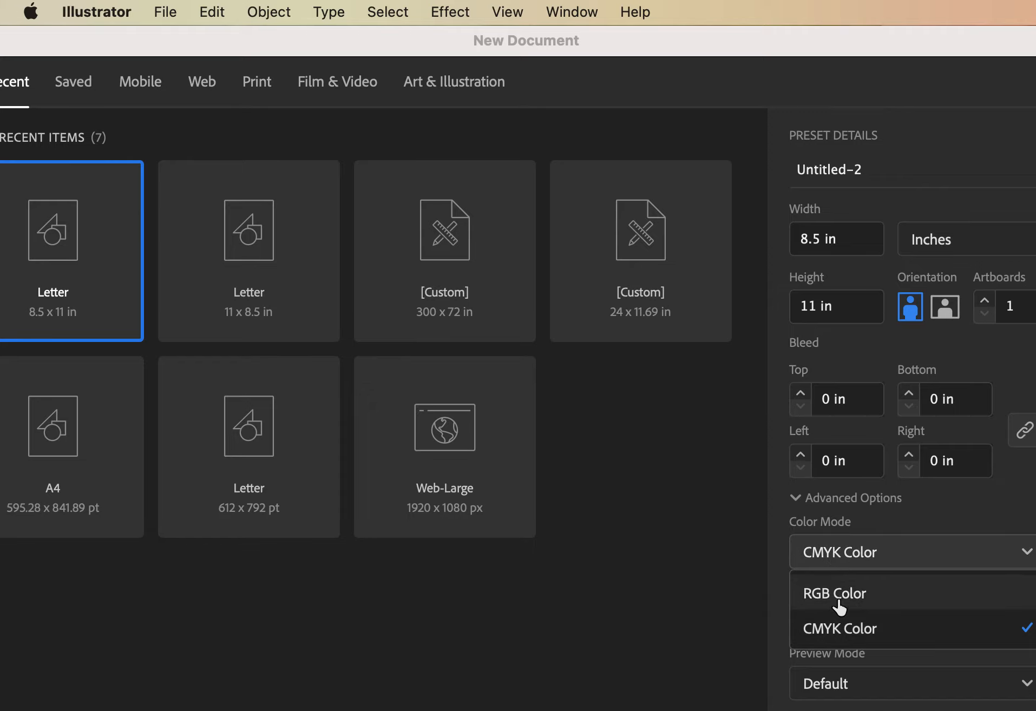
click(839, 629)
key(Return)
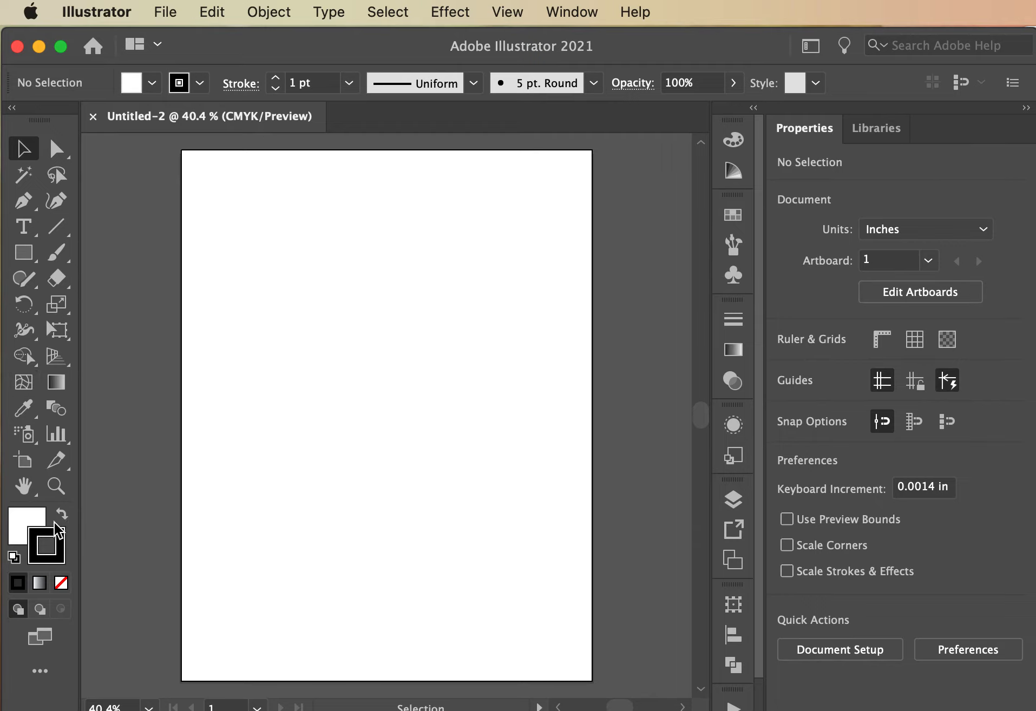
Save the document in Adobe Illustrator (ai) format in the hand demo folder, naming it with the artist's first name plus "-hand-illustration" and accepting the default options.
click(191, 128)
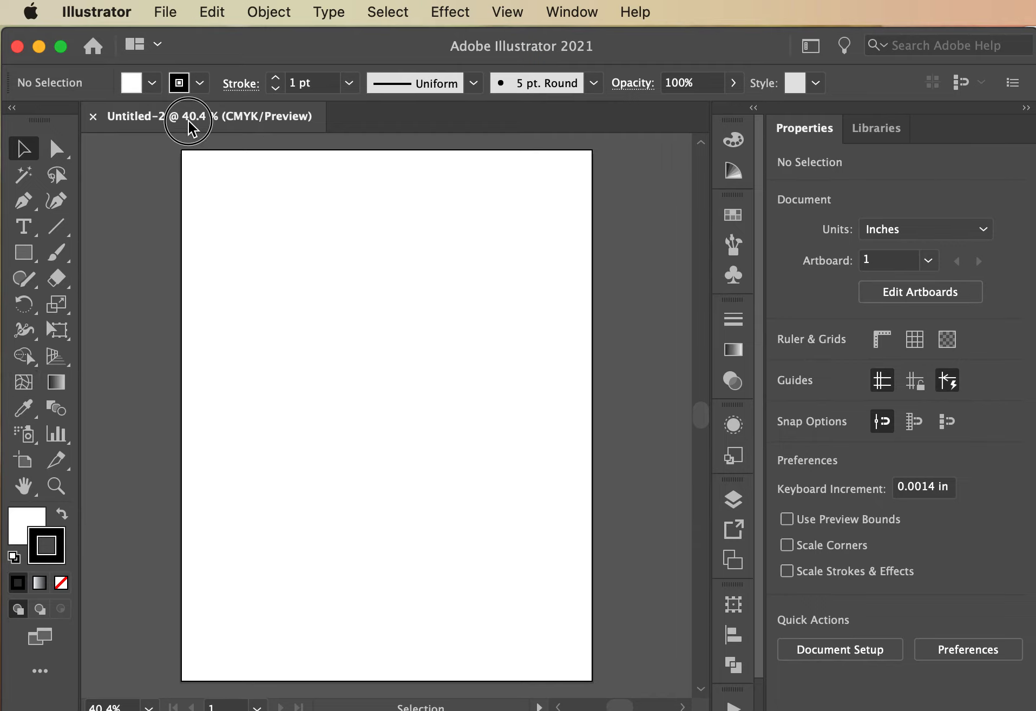
click(166, 13)
click(182, 248)
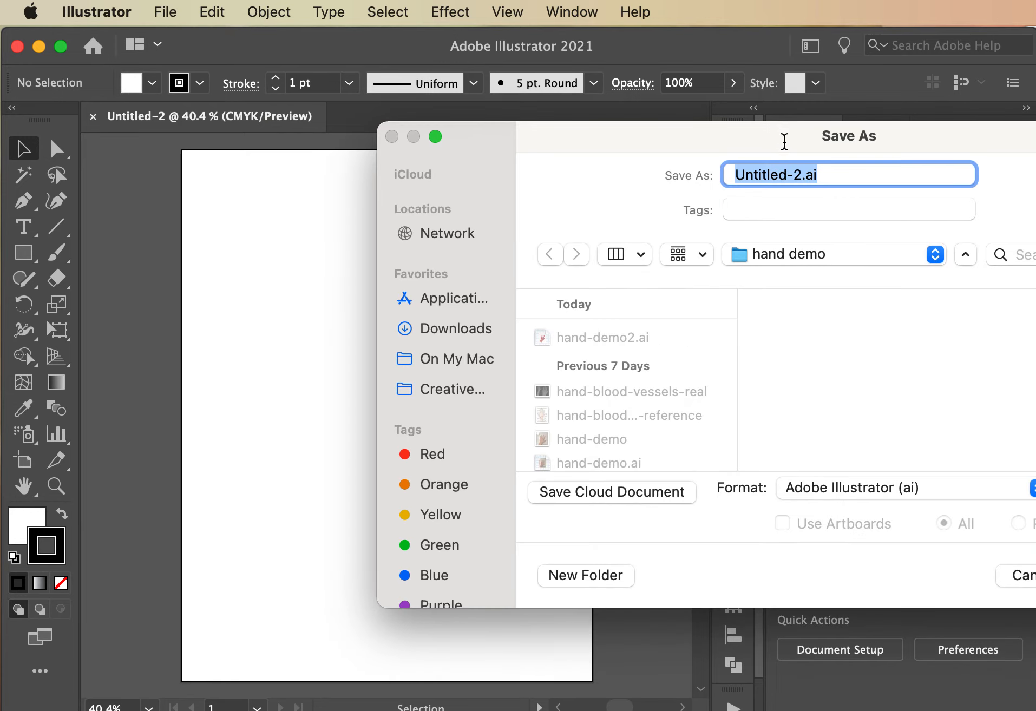
drag(784, 142, 584, 126)
click(642, 127)
text(hand-)
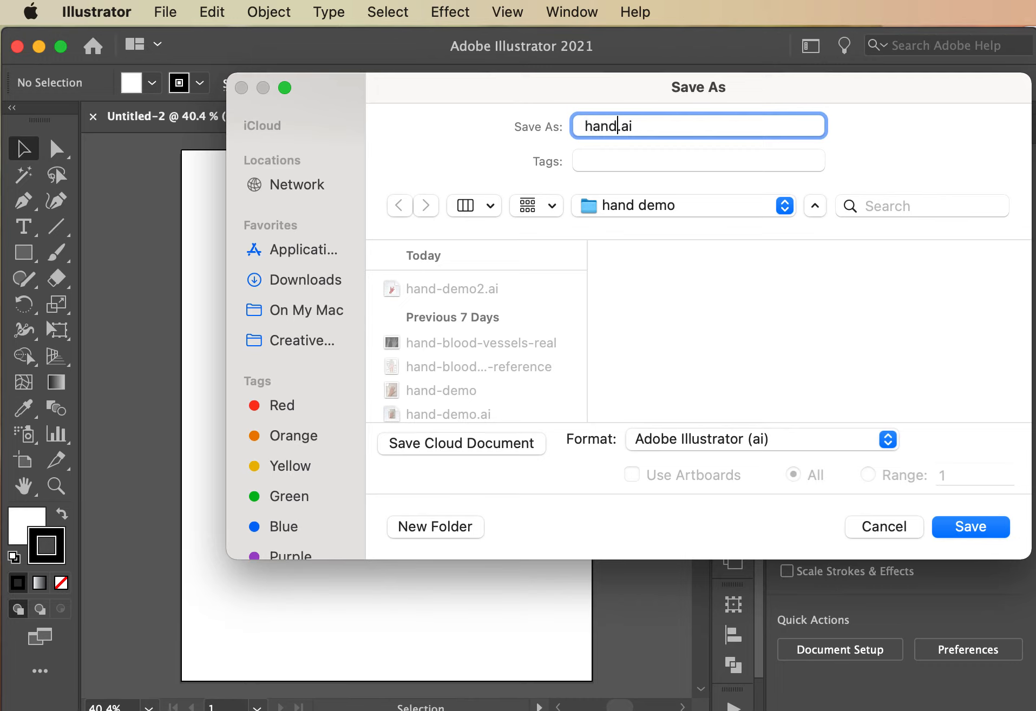
key(BackSpace)
key(BackSpace)
key(BackSpace)
key(BackSpace)
key(BackSpace)
text(brenda-hand-illustration)
key(Return)
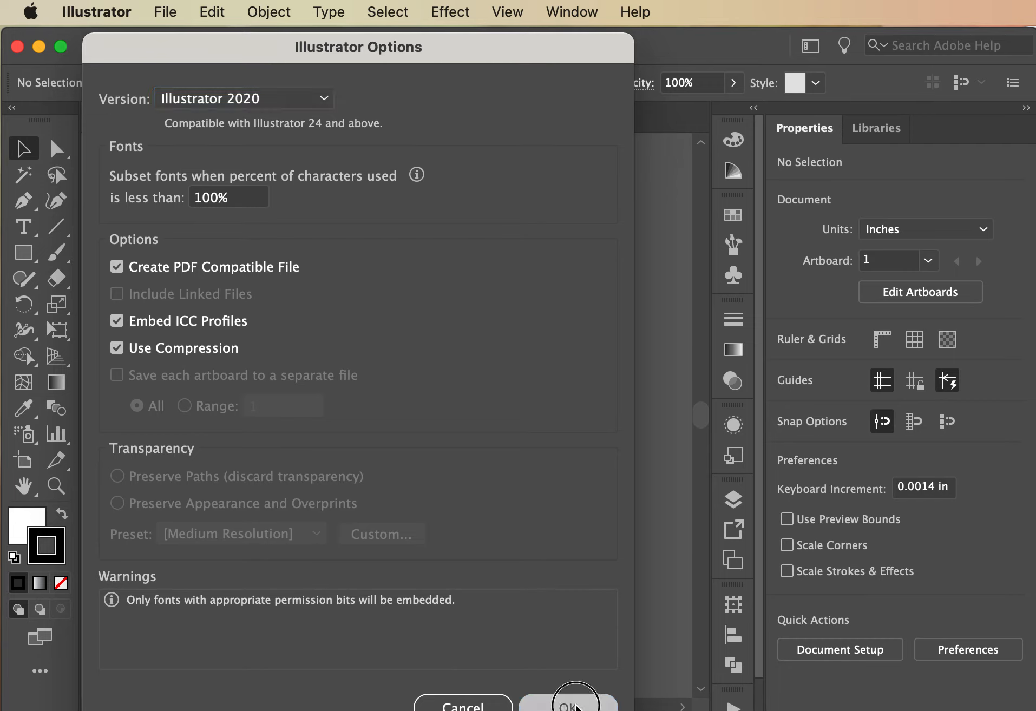
click(584, 703)
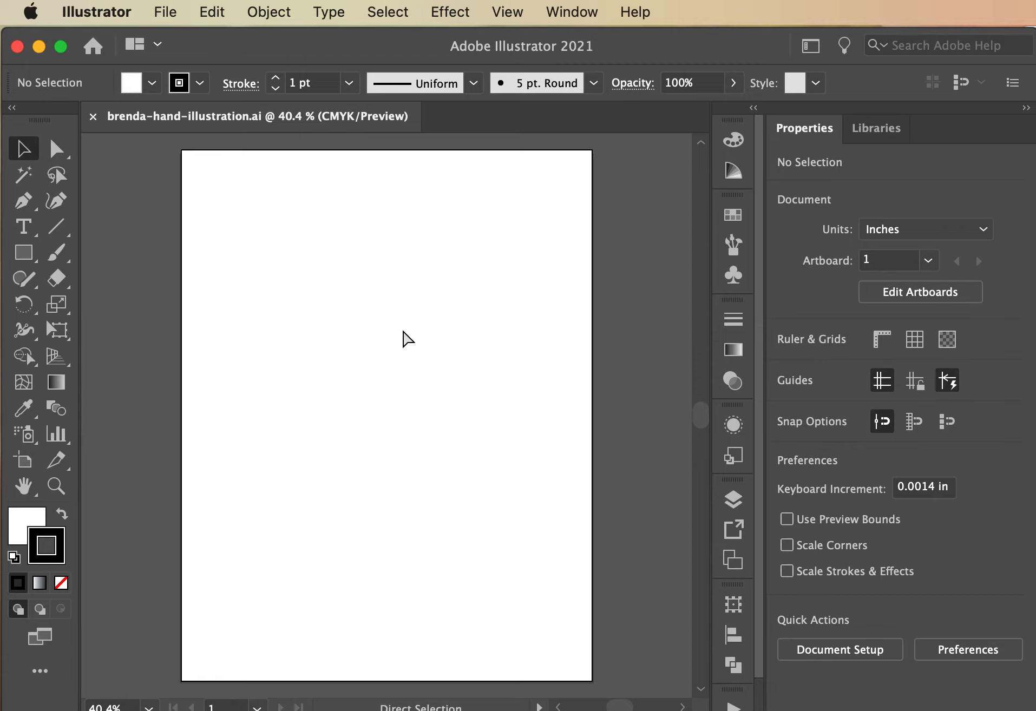
key(super+equal)
key(super+equal)
key(super+equal)
key(super+equal)
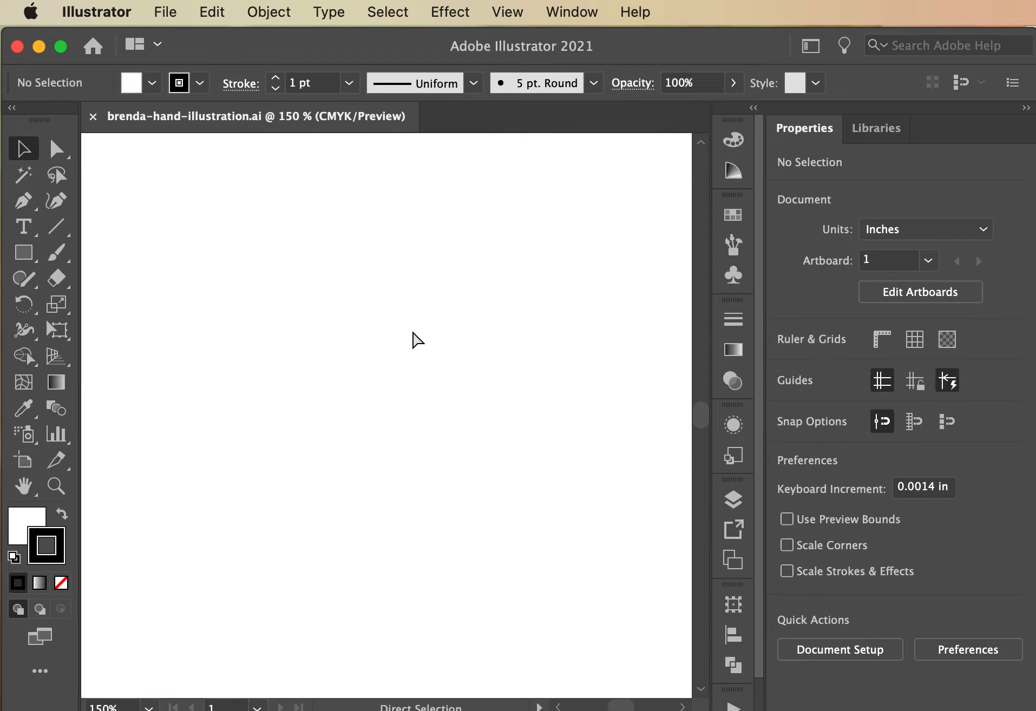
key(super+minus)
key(super+minus)
key(super+minus)
key(super+minus)
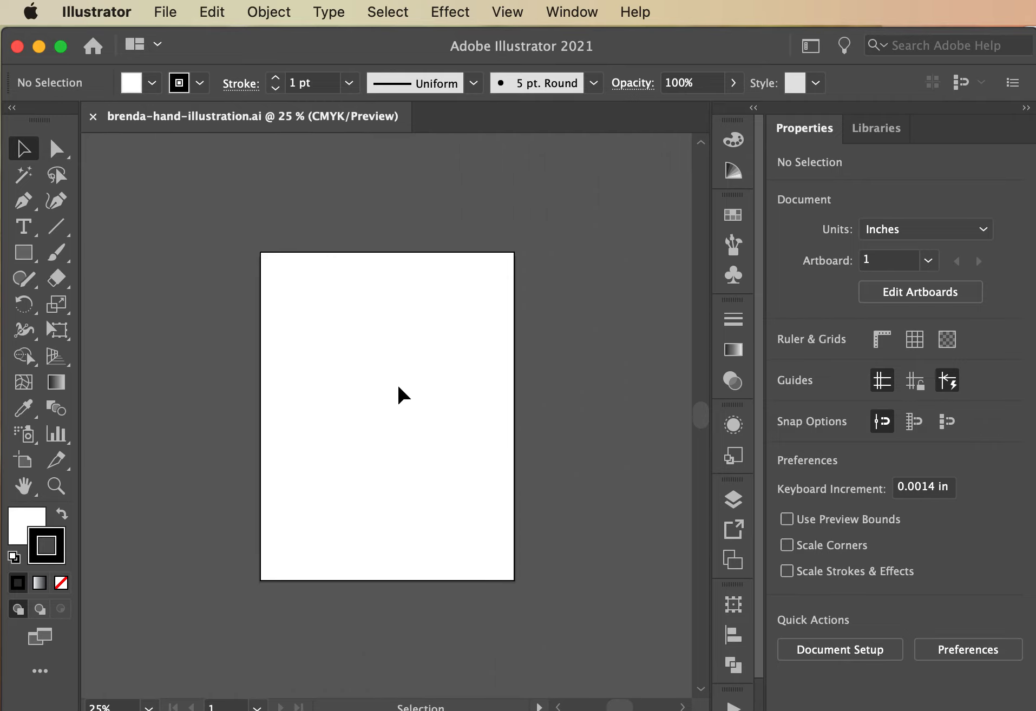
scroll(405, 395, left, 2)
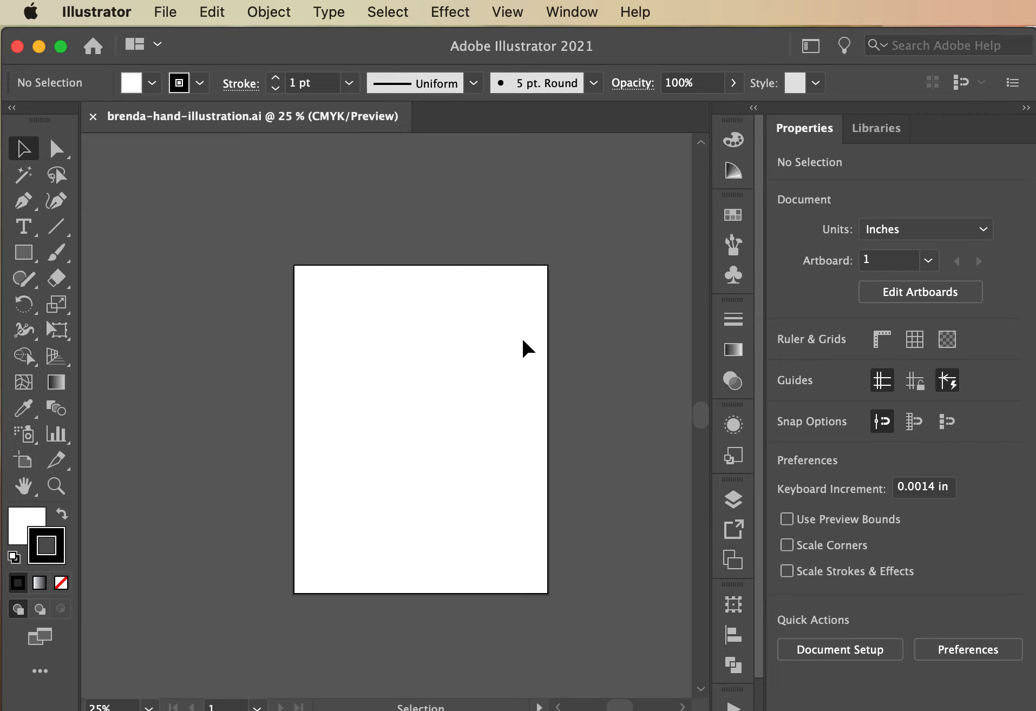
Show the document's layers and activate the Pen tool.
click(733, 501)
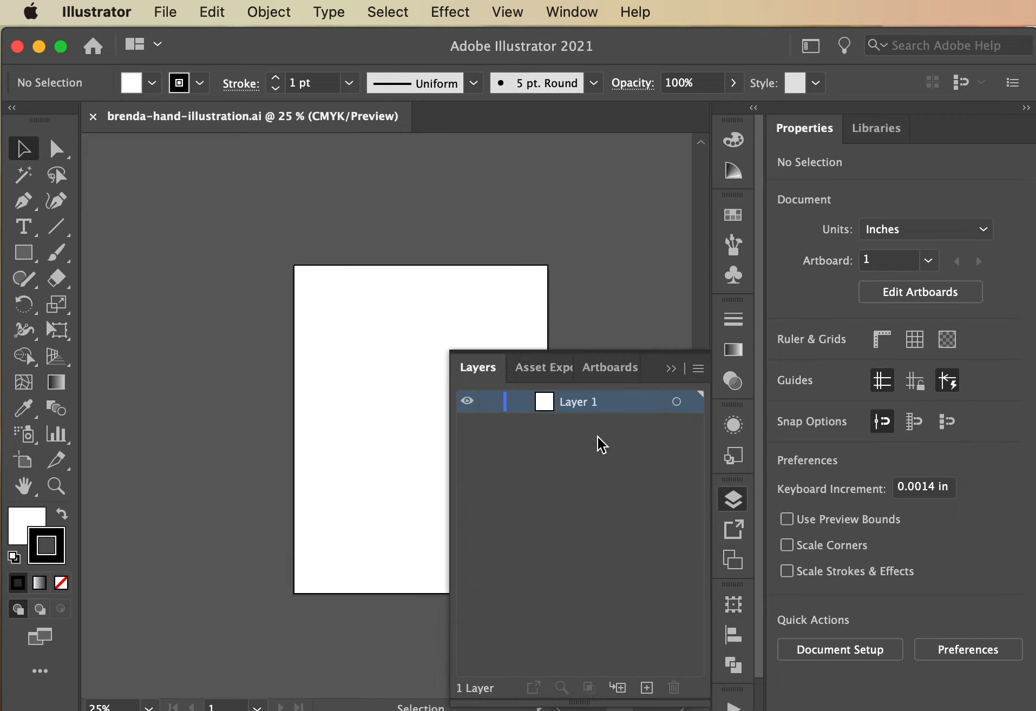
click(22, 203)
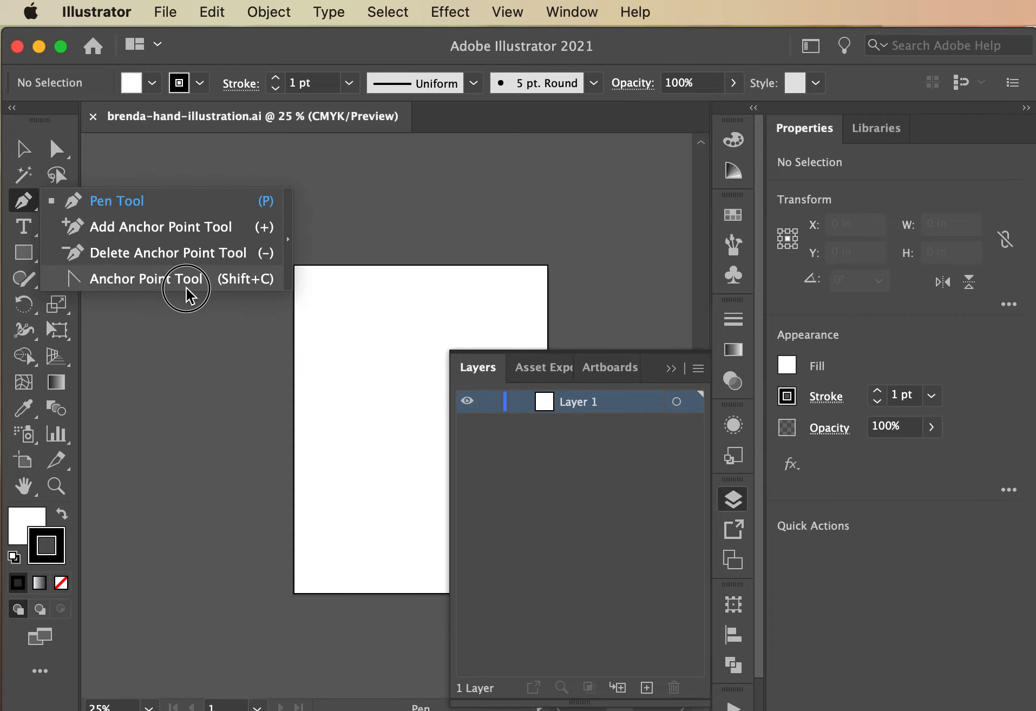
click(146, 205)
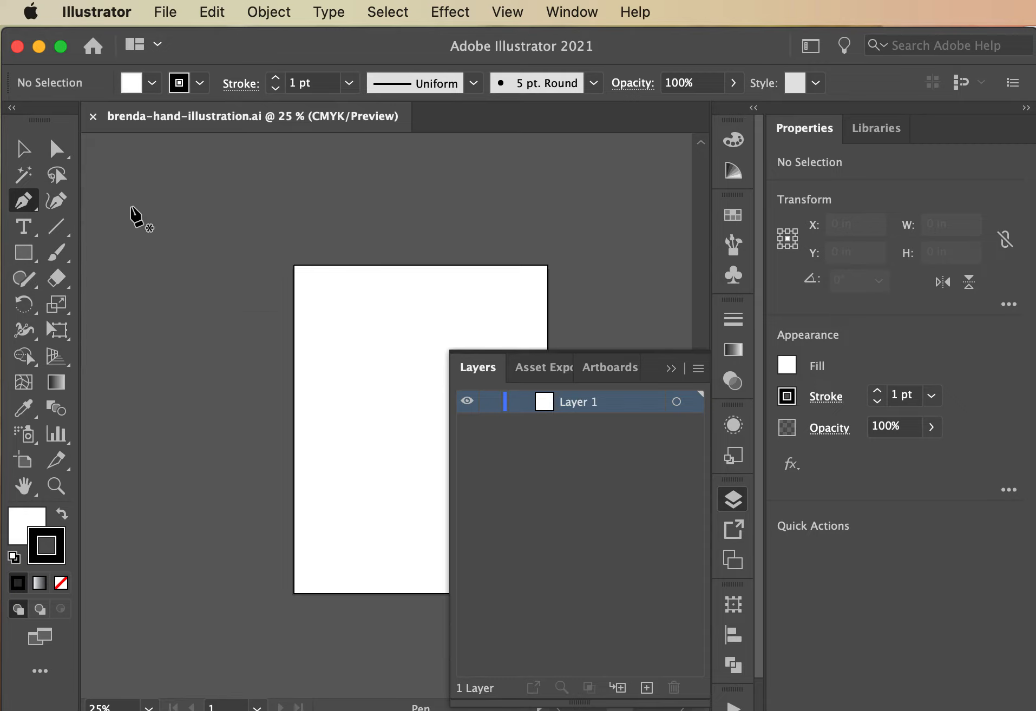
Place the hand-demo photo as a linked image at the artboard's upper-left corner.
click(165, 13)
click(211, 414)
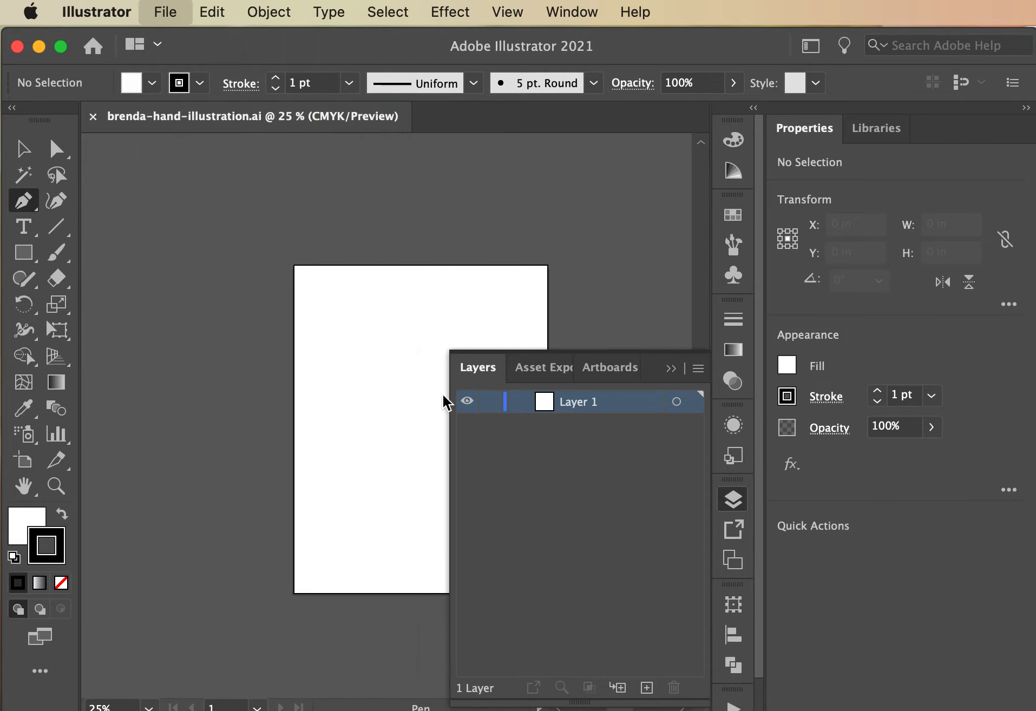
double_click(607, 364)
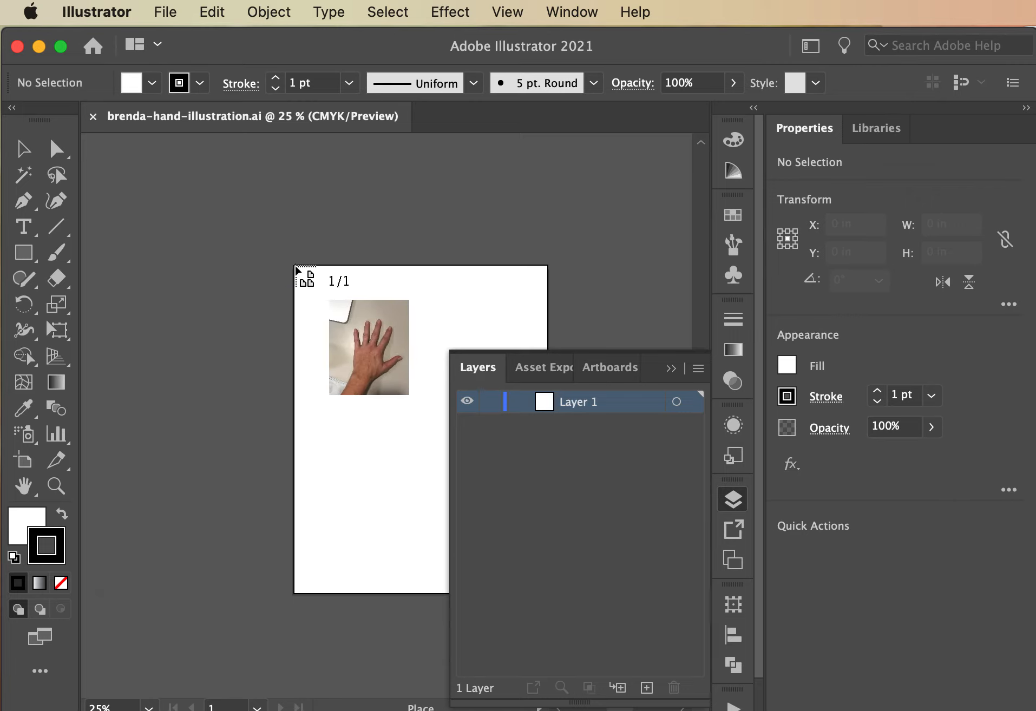
click(295, 267)
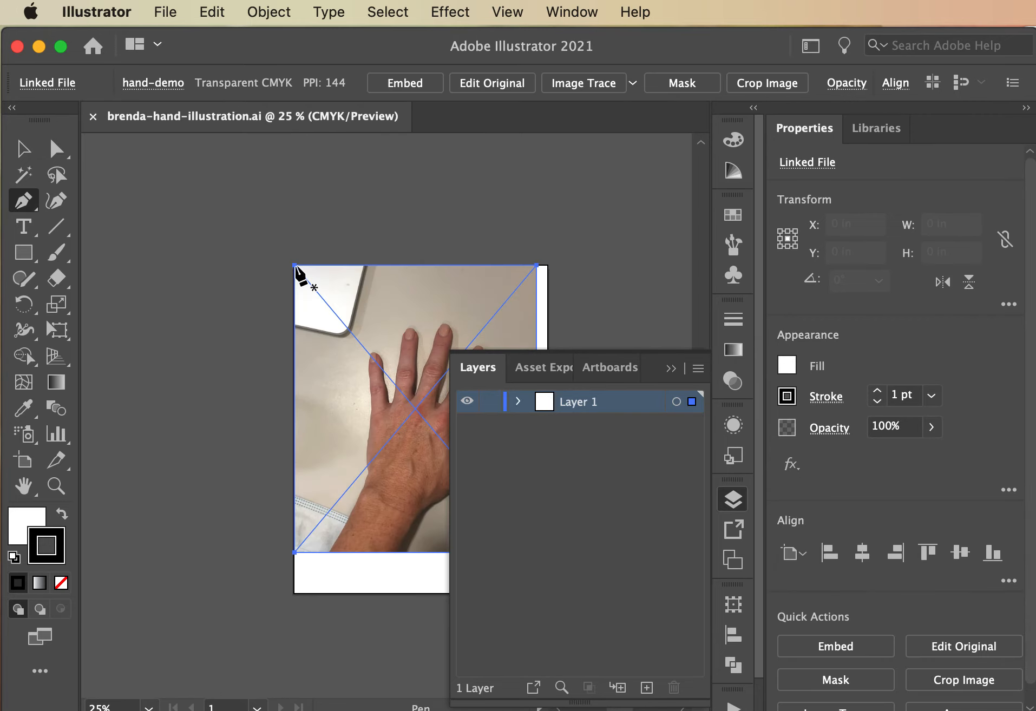
Move the placed hand photo slightly lower on the artboard, against its left edge.
click(20, 148)
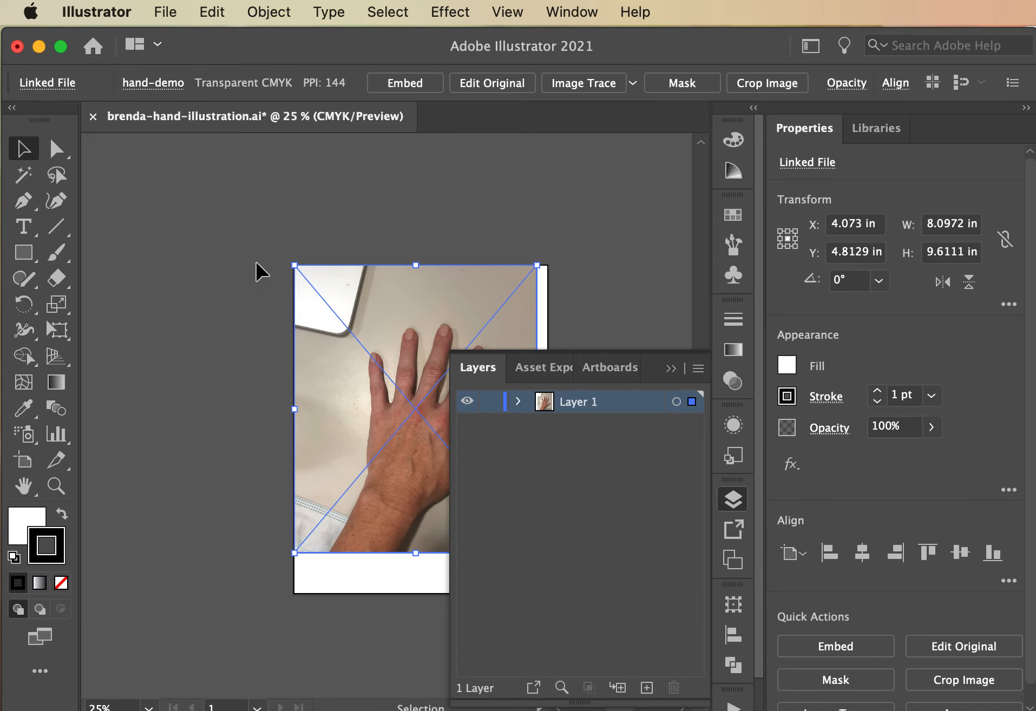
mouse_move(278, 254)
mouse_down()
mouse_move(231, 242)
mouse_move(265, 243)
mouse_up()
key(super+equal)
drag(320, 352, 206, 317)
drag(206, 316, 204, 337)
Lock the hand photo's layer and add a new empty layer above it.
click(490, 402)
click(647, 687)
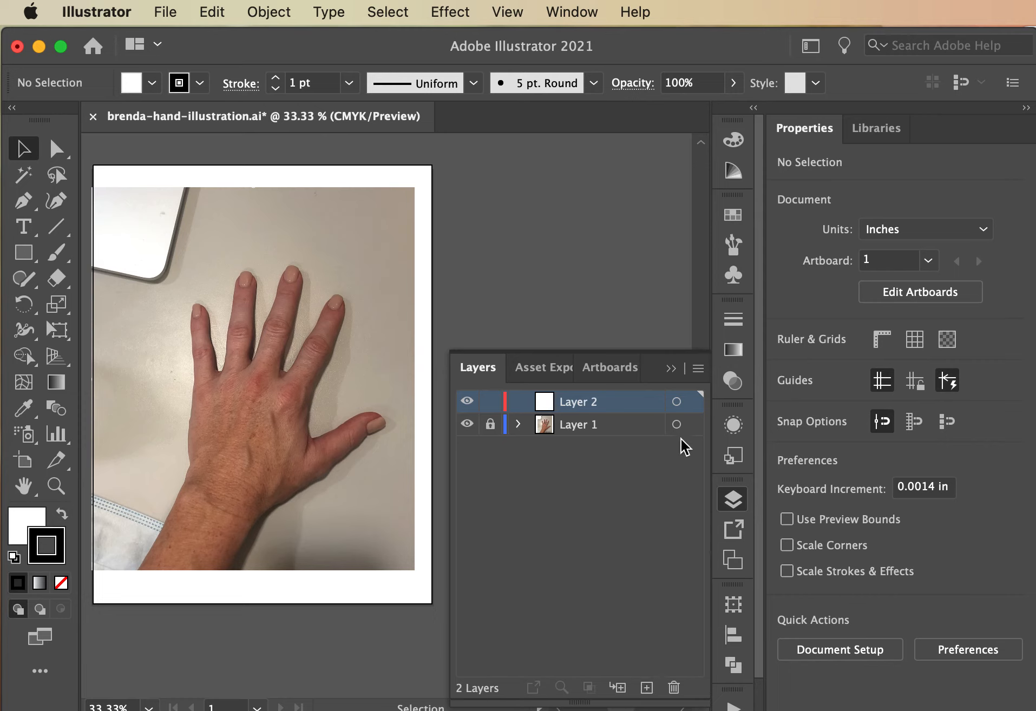
click(698, 369)
click(632, 506)
Rename the new upper layer as "hand base".
double_click(587, 402)
text(hand base)
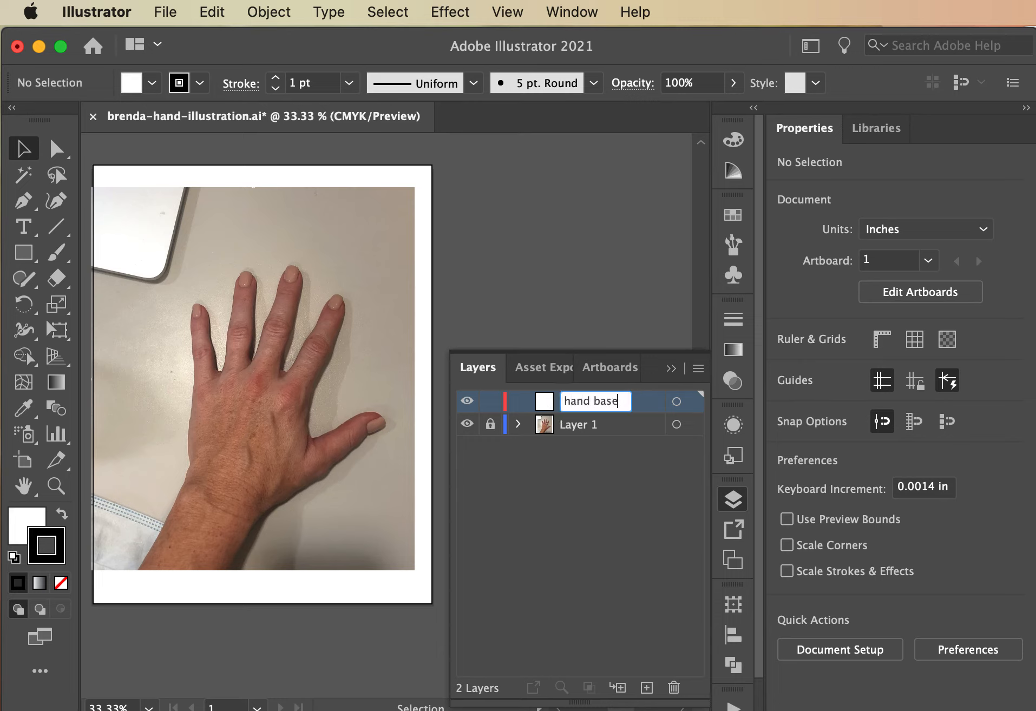
key(Return)
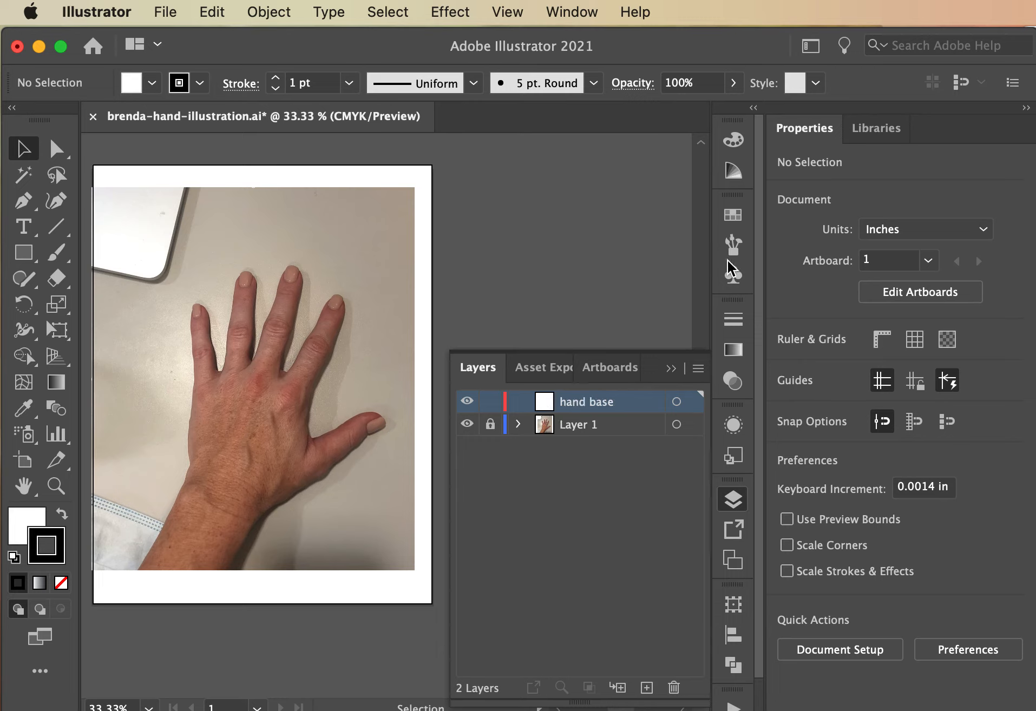
Rename the locked photo layer as "template" and save the document.
double_click(577, 425)
text(template)
key(Return)
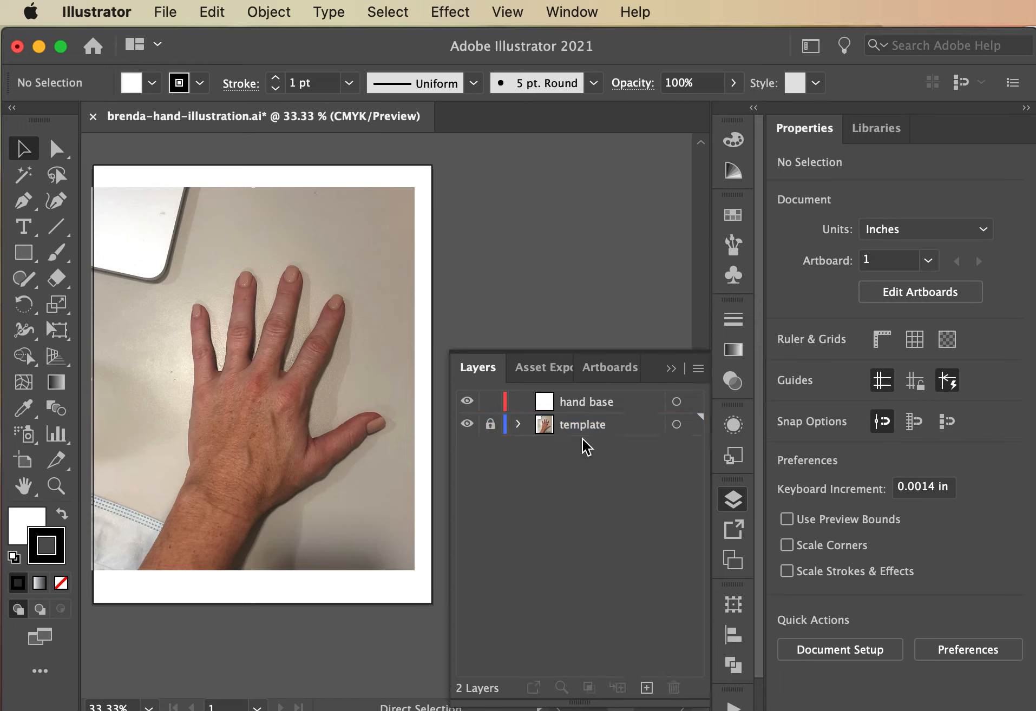
key(super+s)
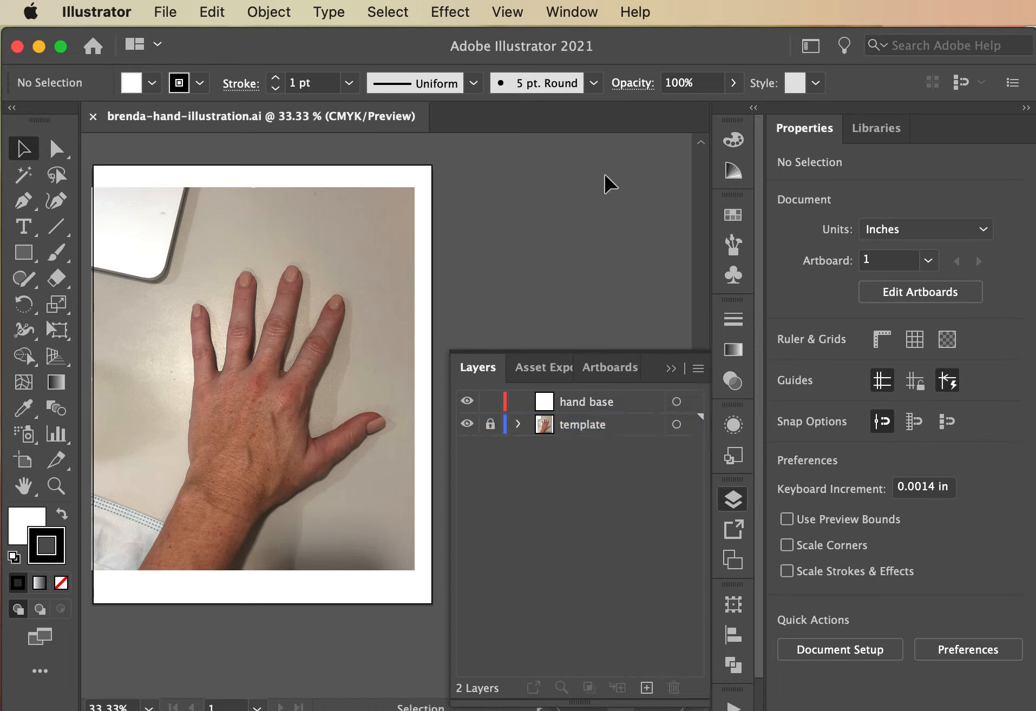
Sample a skin tone near the base of the little finger in the hand photo as the fill color with the Eyedropper.
key(i)
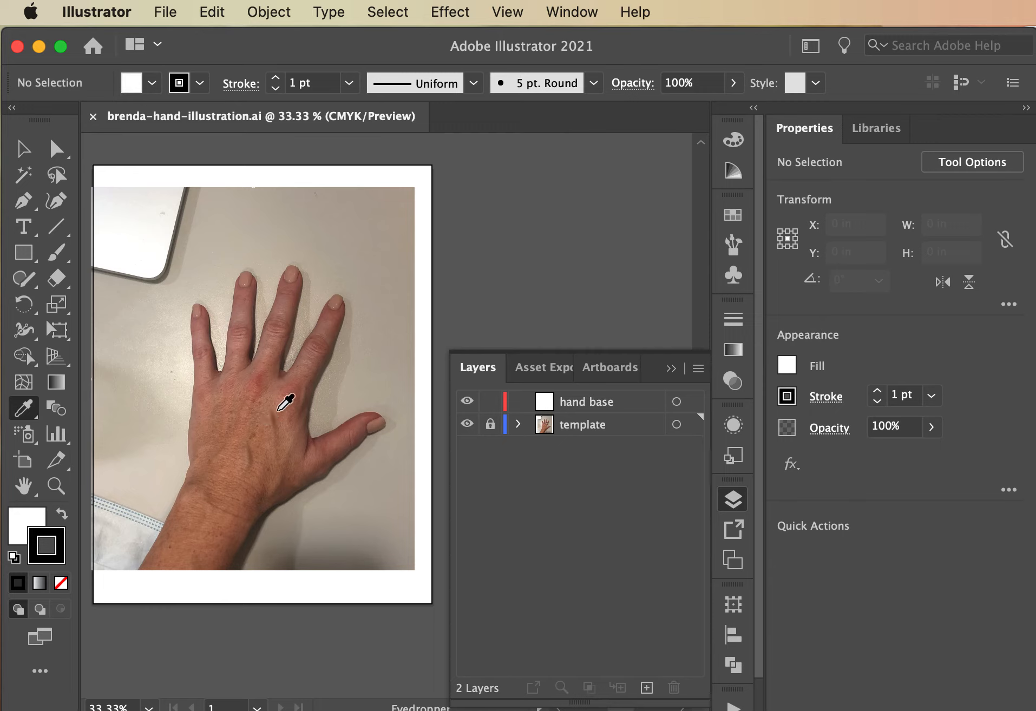
click(270, 350)
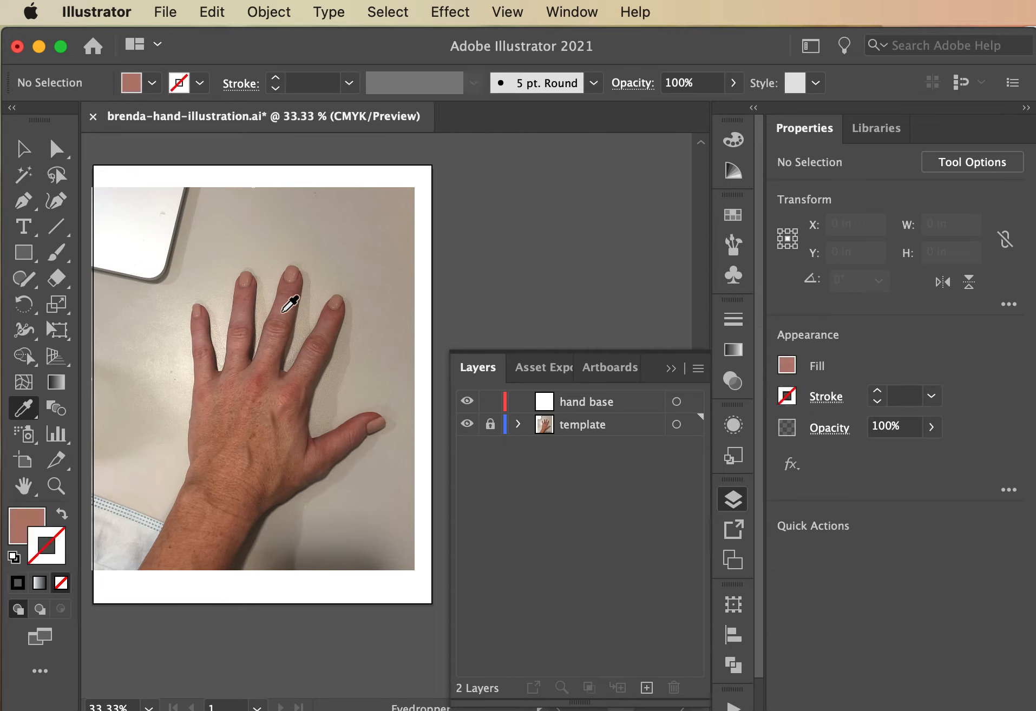
key(super+equal)
scroll(291, 287, left, 4)
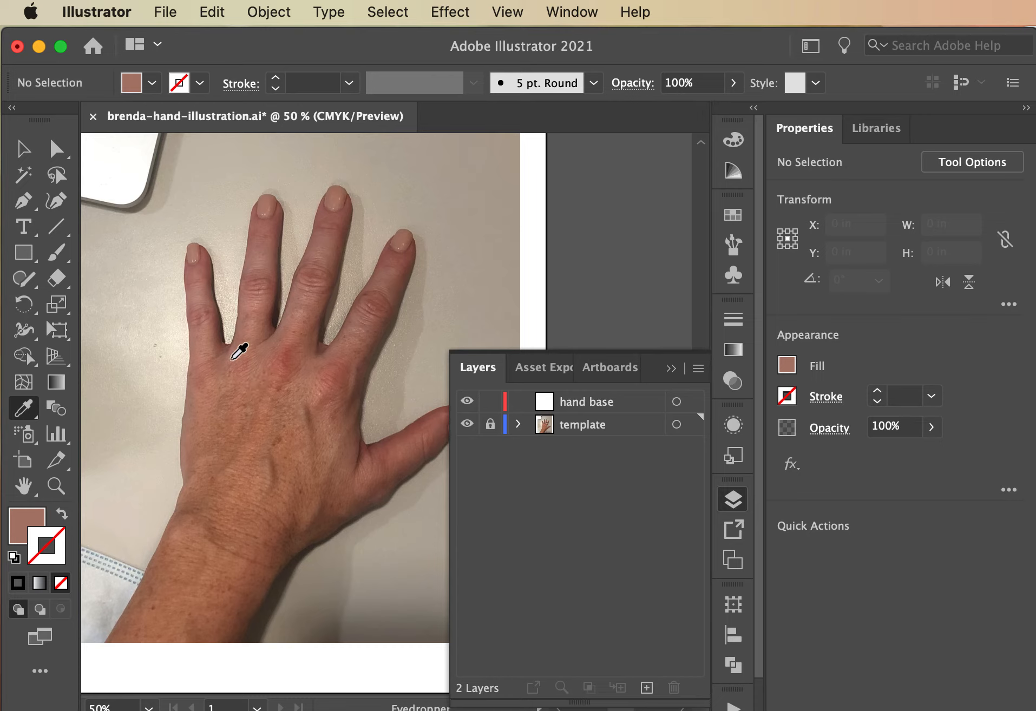
click(209, 334)
Lighten the sampled skin-tone fill color to CC9789.
double_click(26, 522)
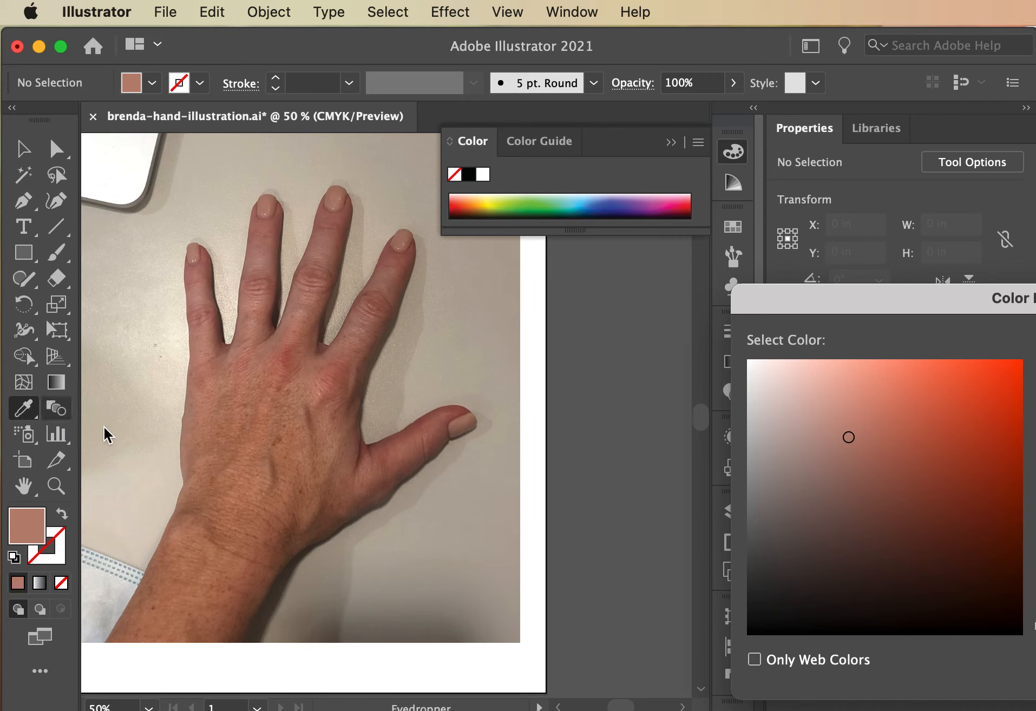
drag(817, 296, 396, 273)
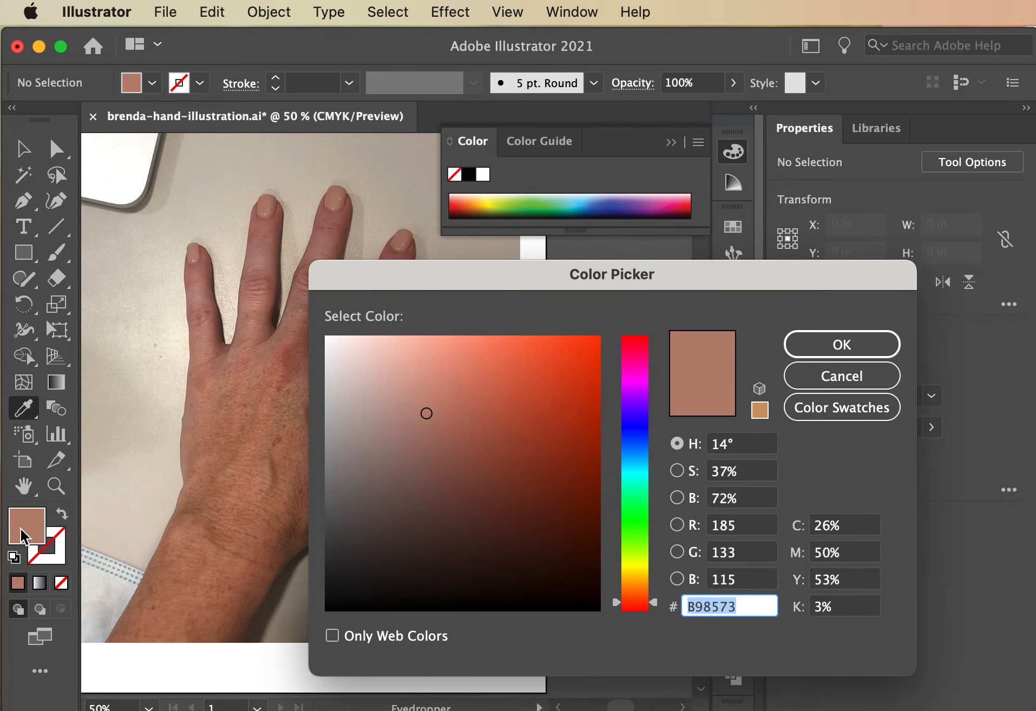
click(424, 397)
drag(425, 397, 416, 390)
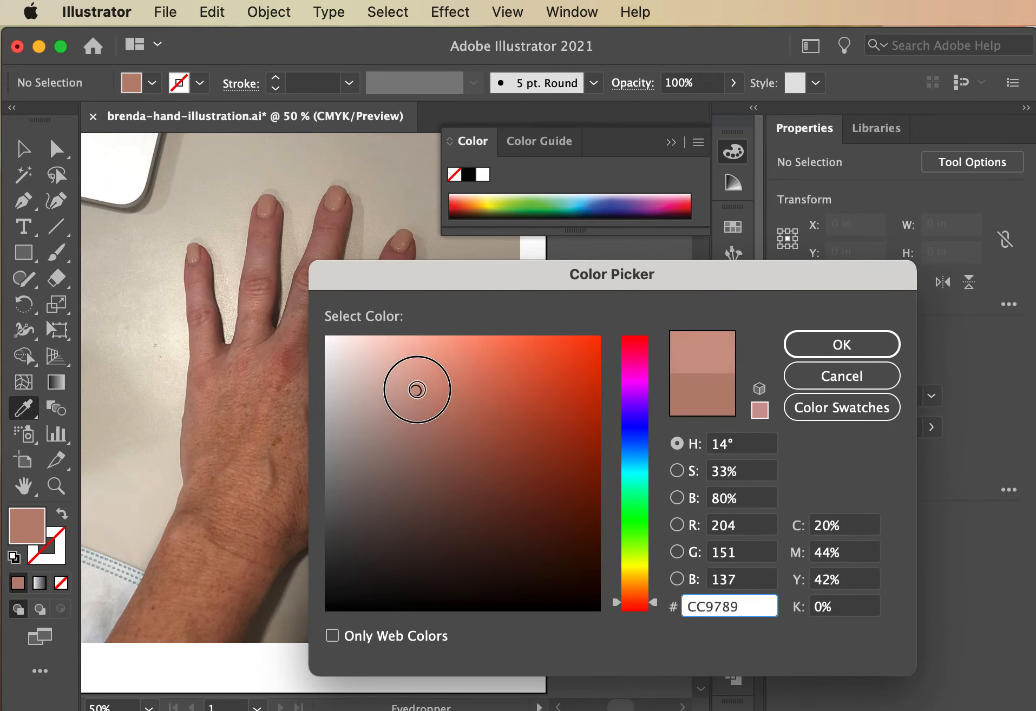
click(839, 346)
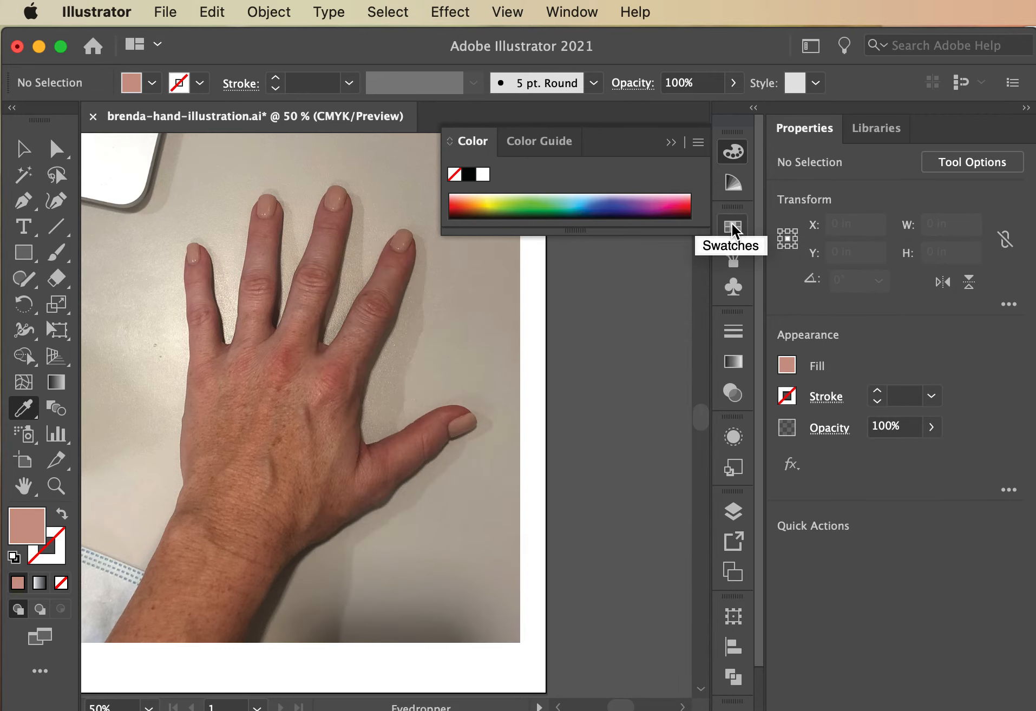
Save the fill color as a global CMYK process color swatch named "skin base".
click(573, 13)
click(577, 19)
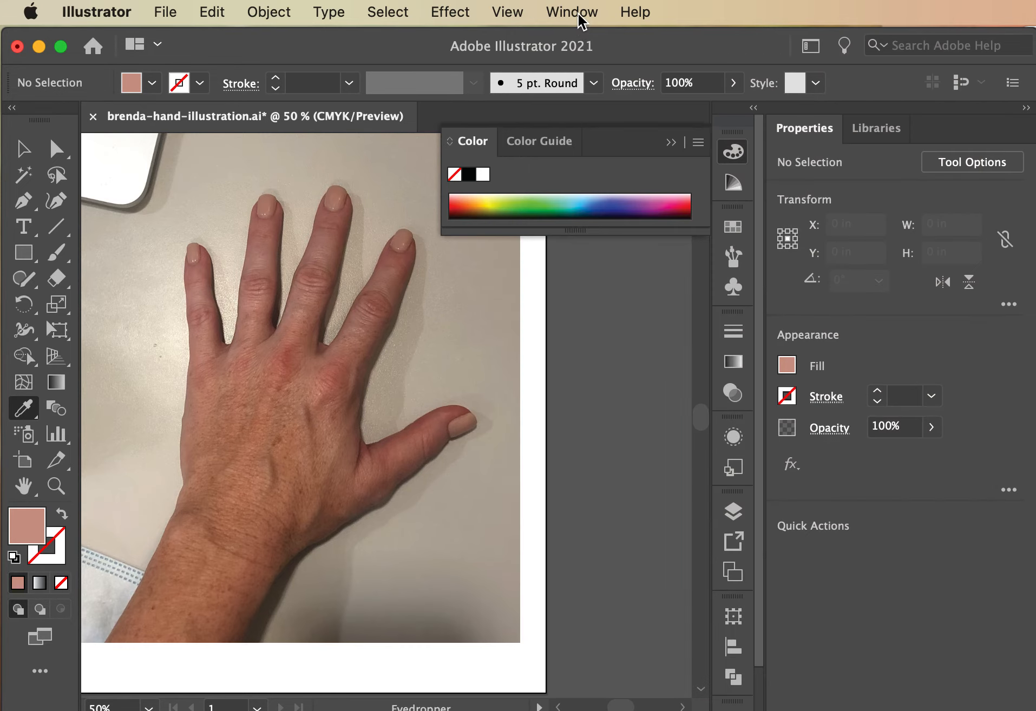
click(578, 16)
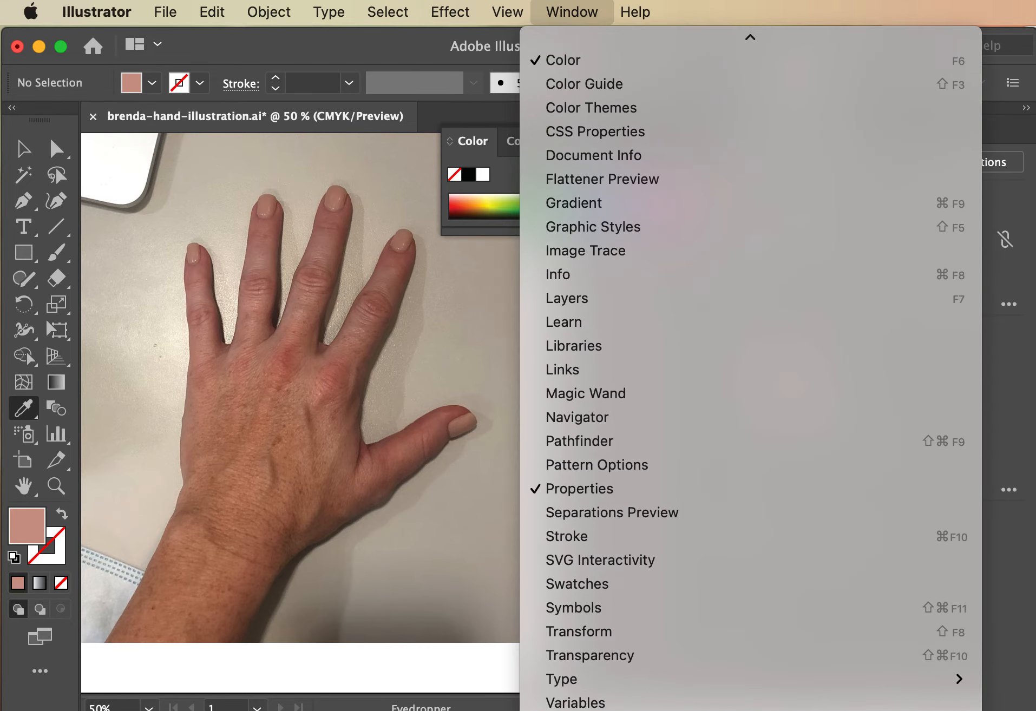
click(577, 584)
click(591, 431)
text(skin base)
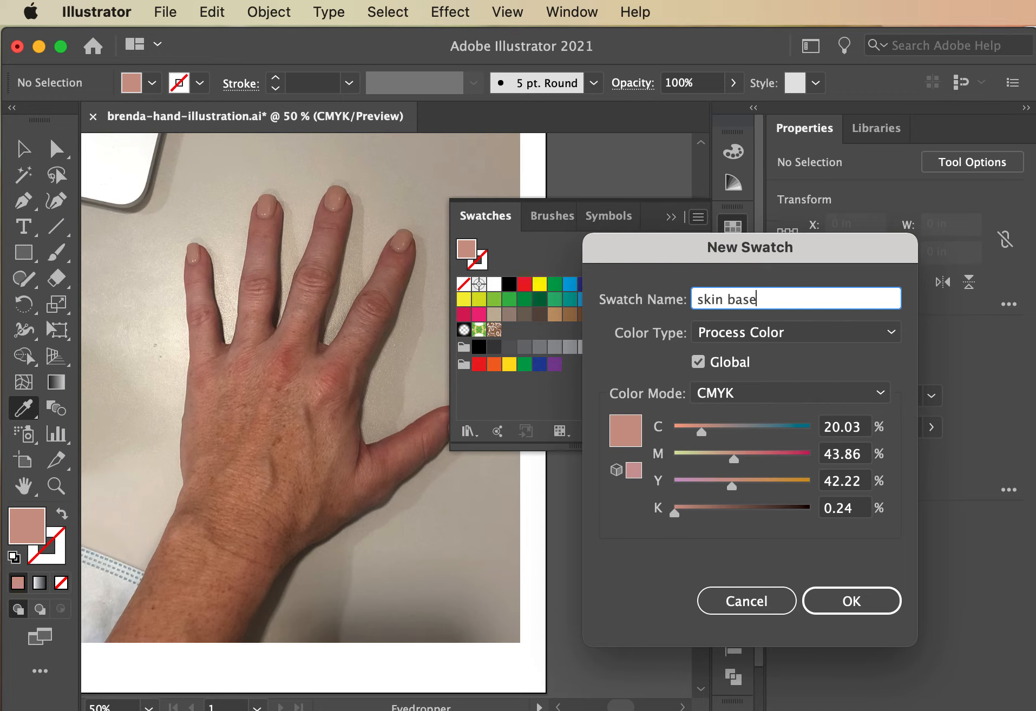
key(Return)
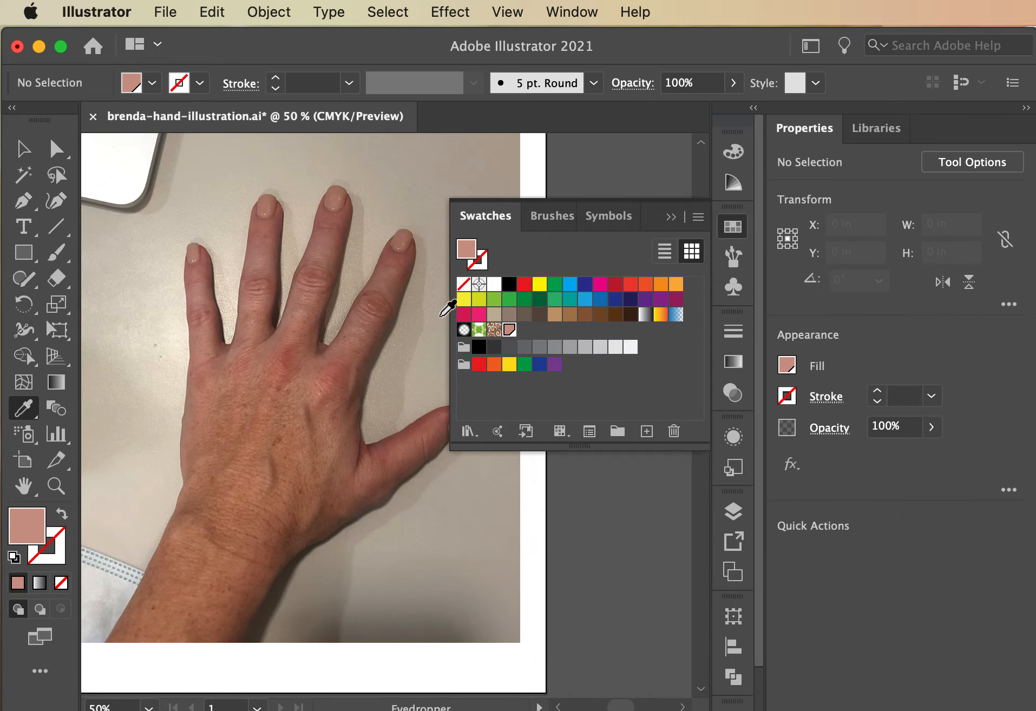
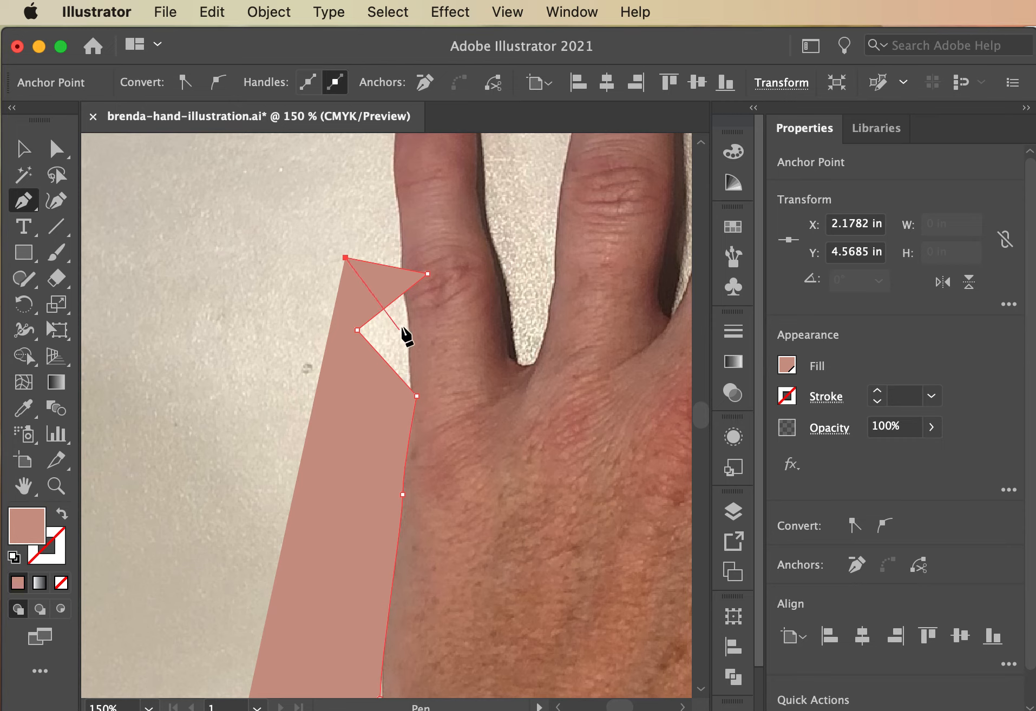
Undo the last stray anchor points placed beside the base of the little finger.
key(super+z)
key(super+z)
key(super+z)
key(super+z)
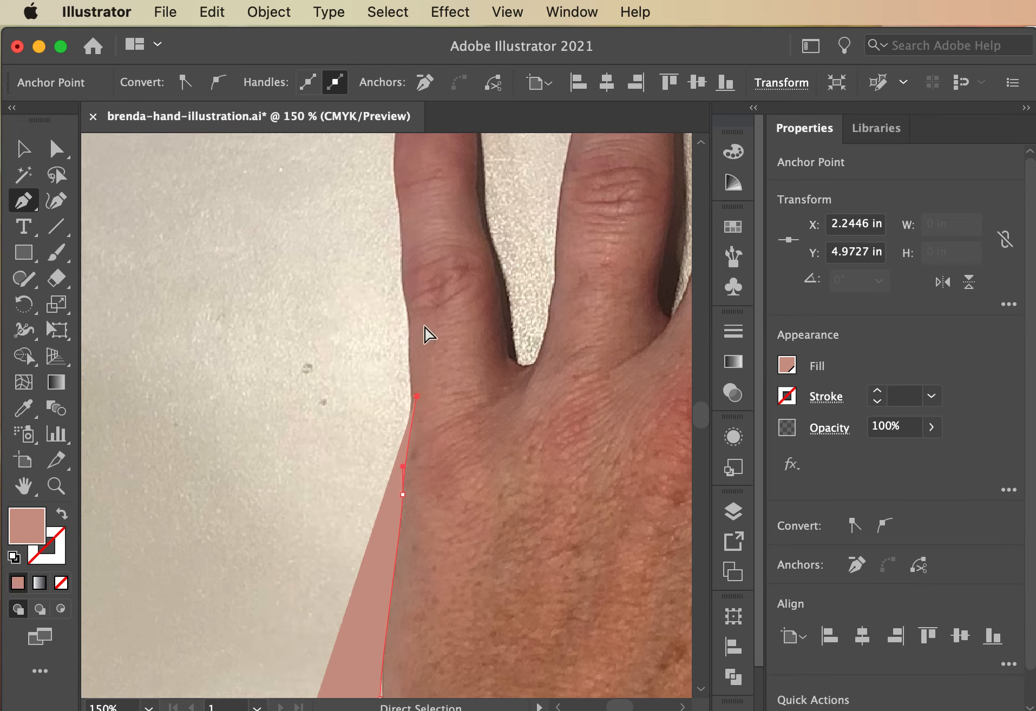
Continue the hand outline with the Pen tool around the little finger and into the gap before the ring finger.
click(411, 414)
drag(407, 311, 405, 295)
drag(401, 238, 398, 219)
scroll(403, 233, up, 5)
drag(414, 293, 414, 268)
drag(451, 202, 462, 200)
drag(487, 240, 494, 266)
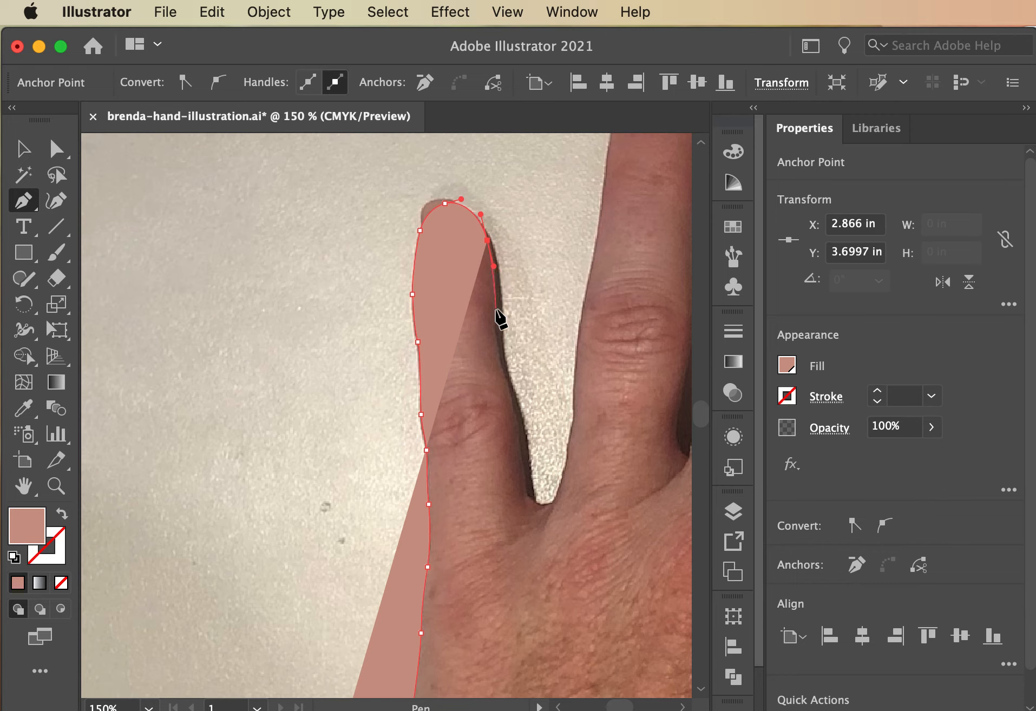
drag(491, 325, 490, 344)
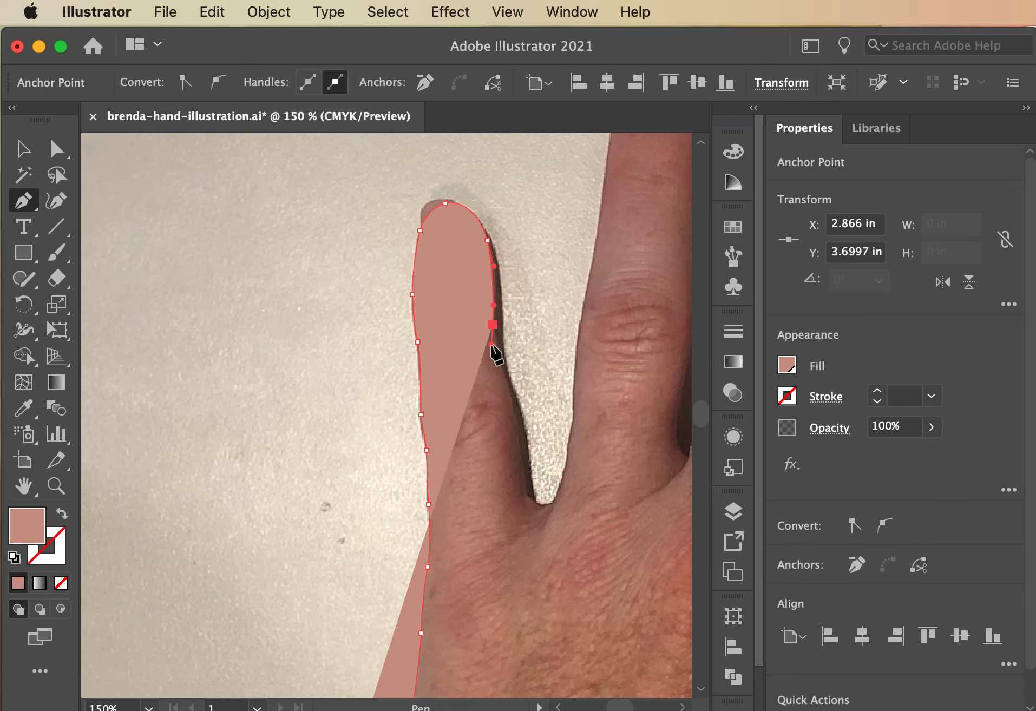
drag(517, 422, 520, 432)
drag(529, 499, 558, 491)
Trace the outline up the ring finger's little-finger side and around its tip.
drag(571, 428, 573, 409)
drag(577, 358, 579, 342)
scroll(579, 342, up, 5)
scroll(579, 342, right, 2)
drag(519, 452, 522, 438)
drag(535, 372, 537, 352)
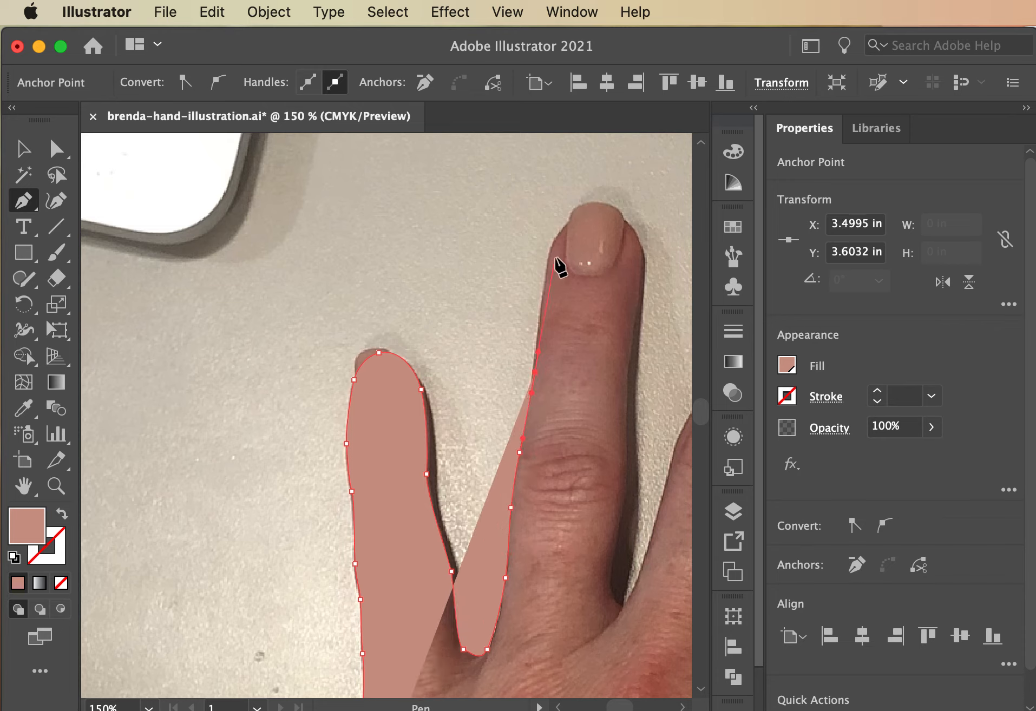
drag(552, 244, 622, 212)
click(600, 213)
drag(640, 258, 642, 279)
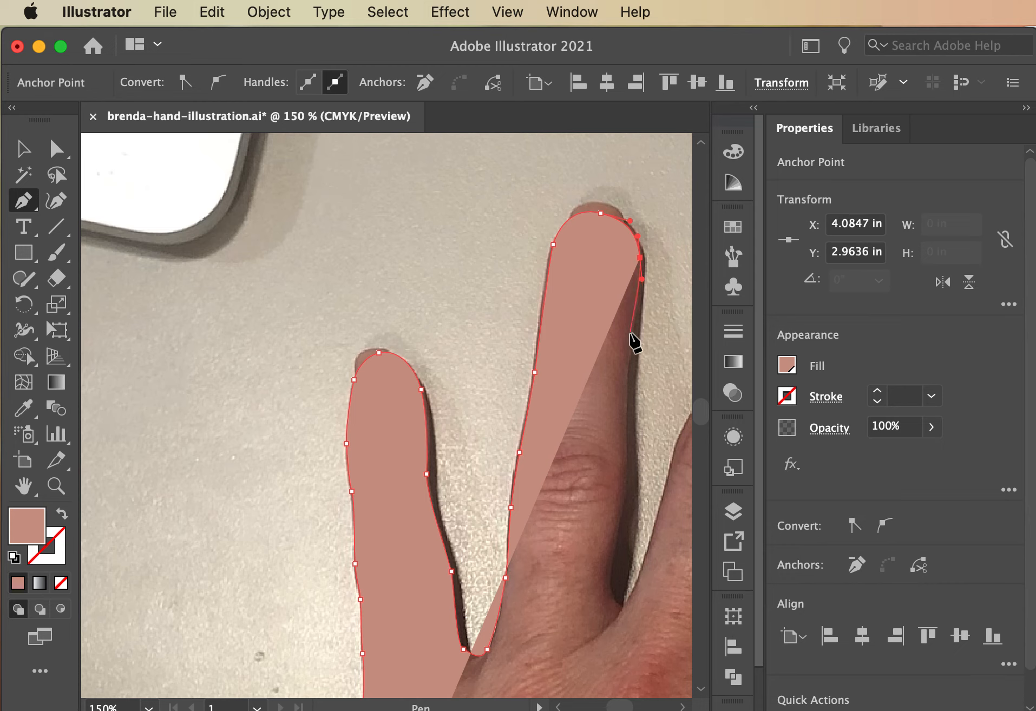
Trace down the ring finger's far side, through the gap, and up the near side of the middle finger.
click(628, 368)
drag(628, 368, 627, 387)
drag(622, 516, 617, 543)
drag(613, 599, 629, 606)
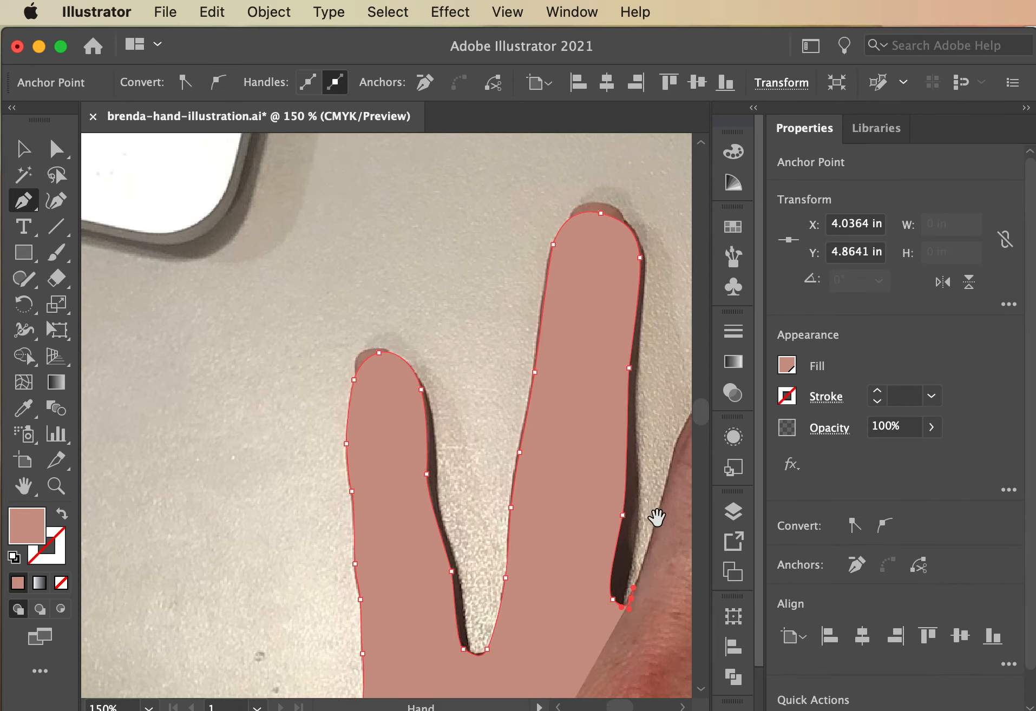
drag(653, 516, 448, 389)
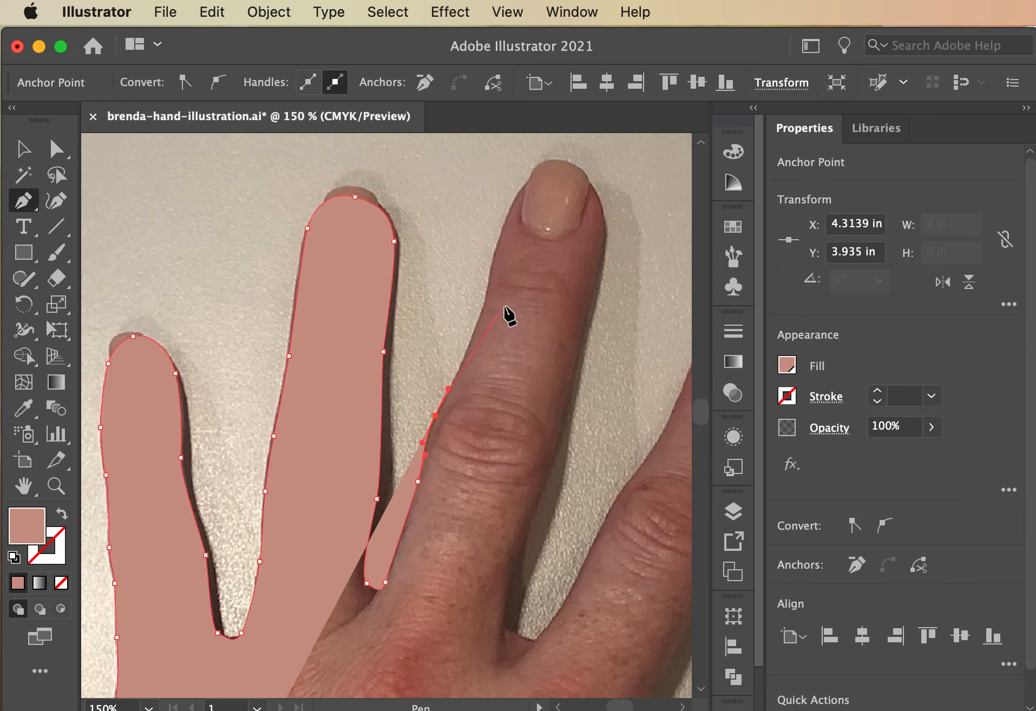
drag(485, 305, 493, 273)
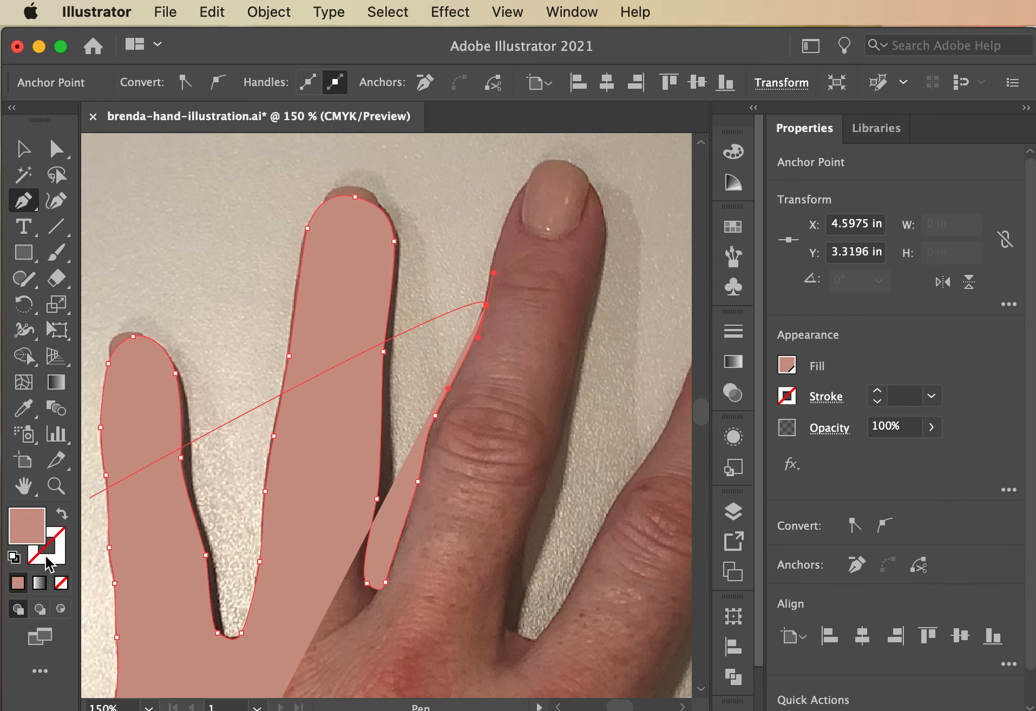
Swap the path's fill and stroke colors and trace around the middle finger's tip and down its far side.
click(62, 516)
mouse_move(513, 203)
mouse_down()
mouse_move(527, 167)
mouse_move(589, 180)
mouse_up()
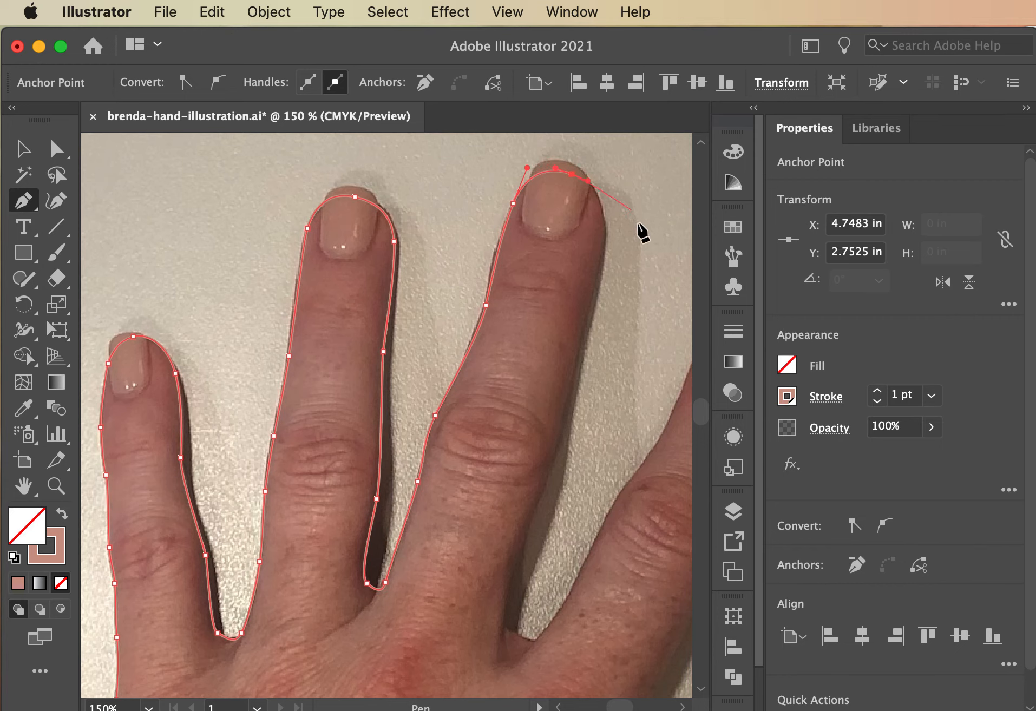
drag(601, 234, 596, 271)
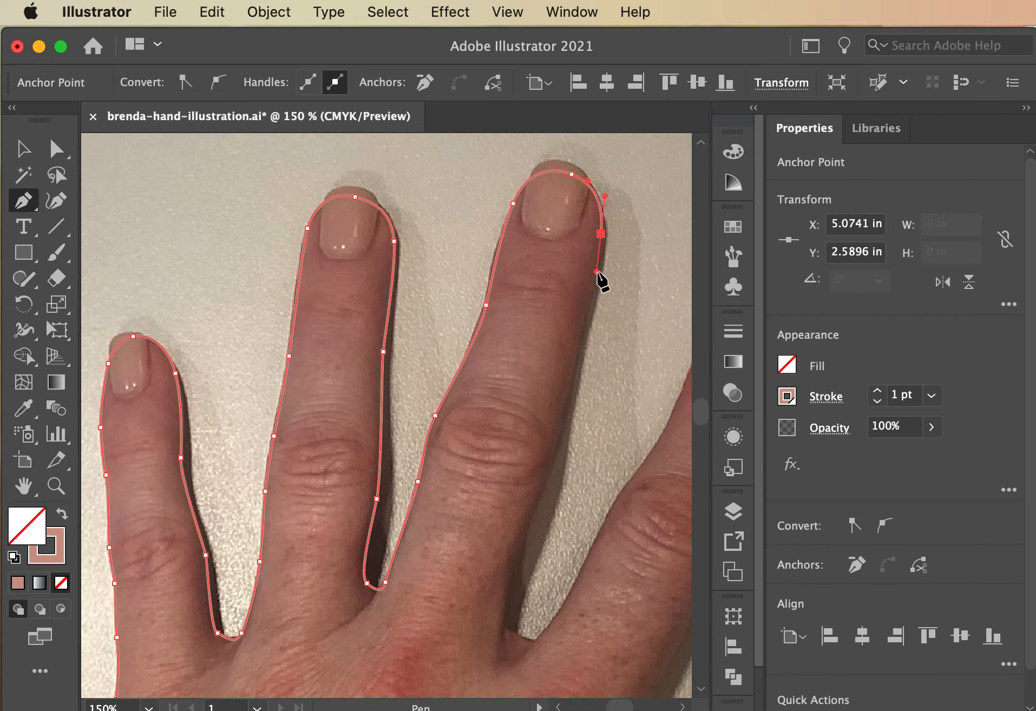
drag(569, 382, 564, 406)
drag(550, 470, 541, 500)
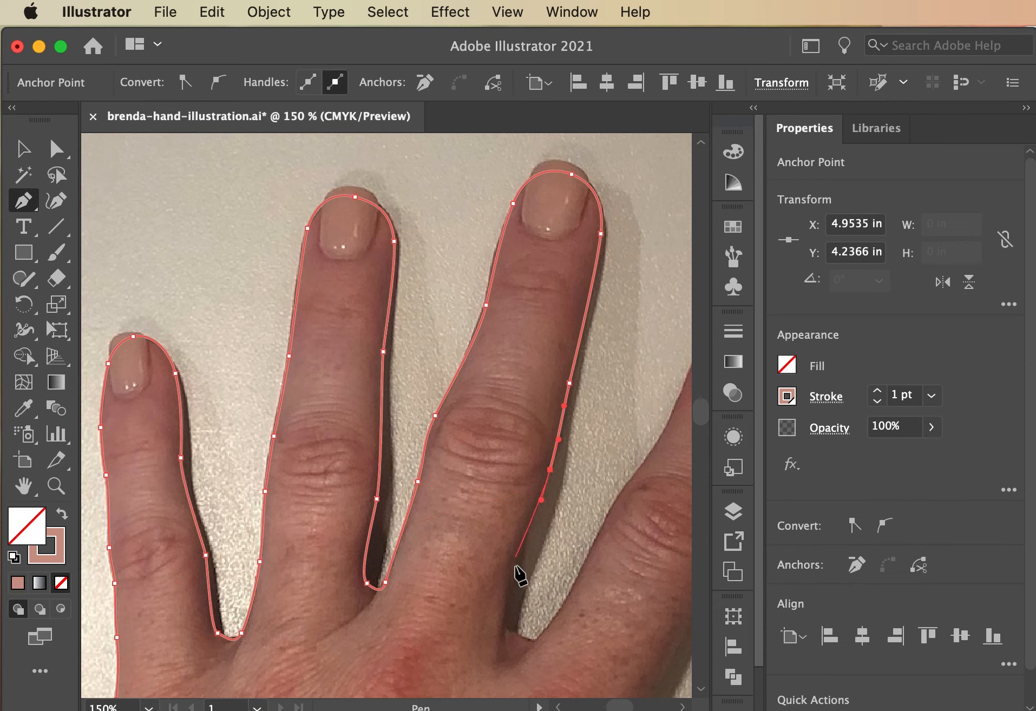
Trace through the gap after the middle finger, then up the index finger's near side and over its tip.
drag(508, 593, 456, 541)
key(space)
drag(487, 499, 496, 480)
drag(529, 406, 615, 397)
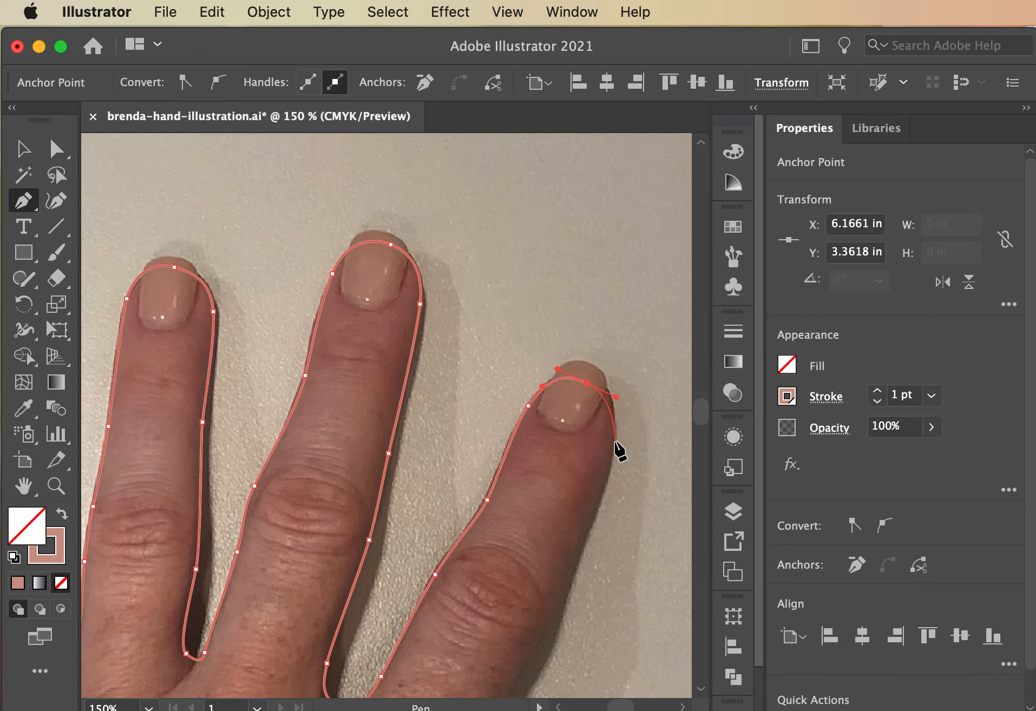
Trace the outline down the index finger's far side to the web between index finger and thumb.
drag(610, 456, 603, 486)
key(space)
drag(587, 553, 581, 385)
click(596, 351)
drag(494, 565, 481, 594)
key(space)
drag(497, 613, 512, 278)
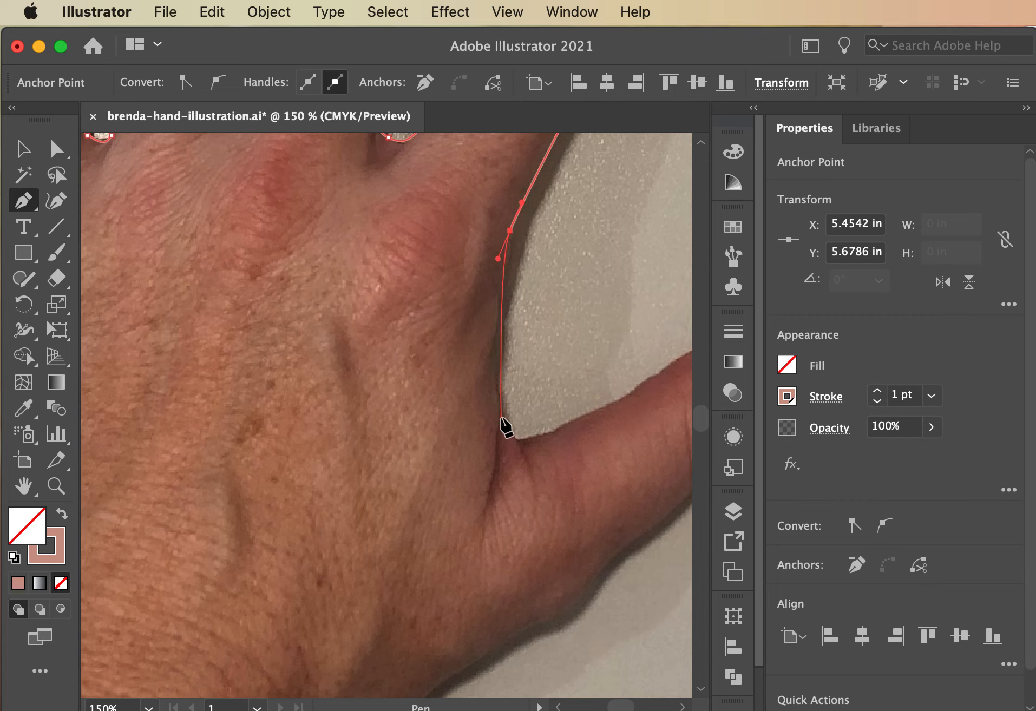
drag(501, 417, 517, 449)
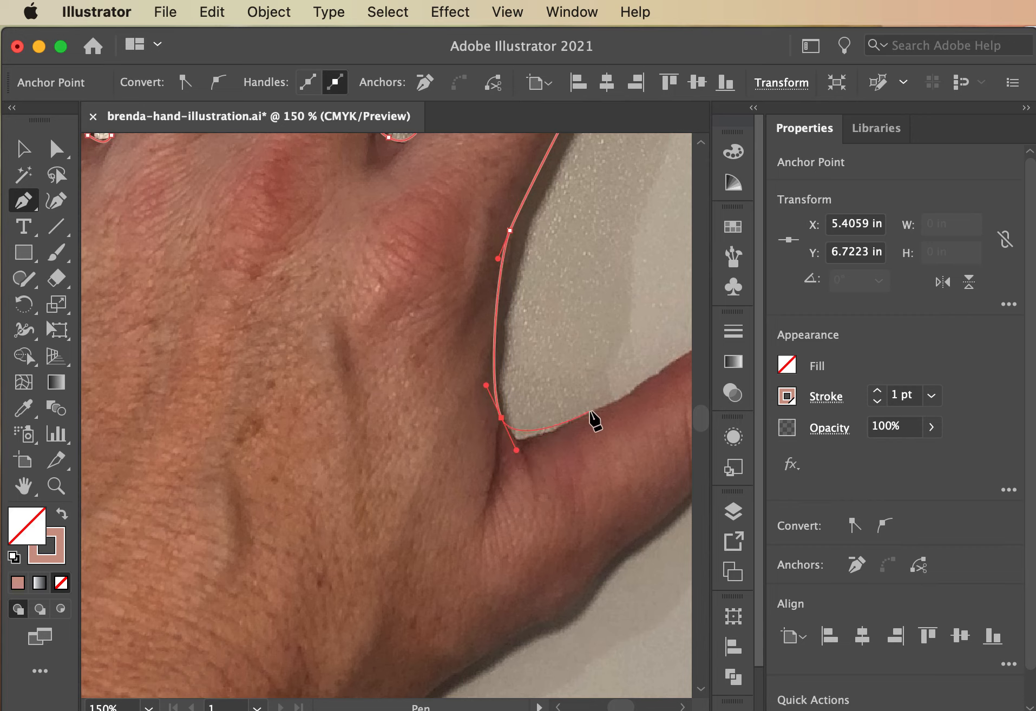
Trace along the thumb's upper edge and around its tip to the underside of the nail.
drag(593, 414, 382, 517)
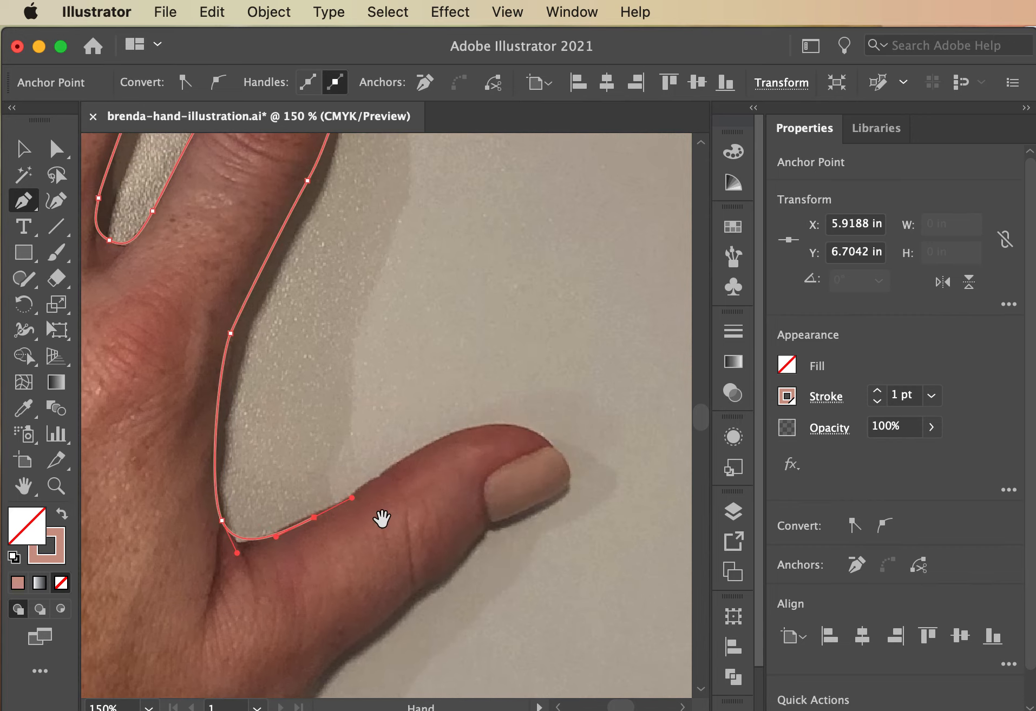
click(490, 430)
drag(490, 431, 554, 439)
drag(561, 471, 566, 489)
click(488, 524)
drag(487, 524, 617, 402)
Trace the outline along the thumb's underside and the edge of the palm toward the wrist.
drag(542, 416, 505, 443)
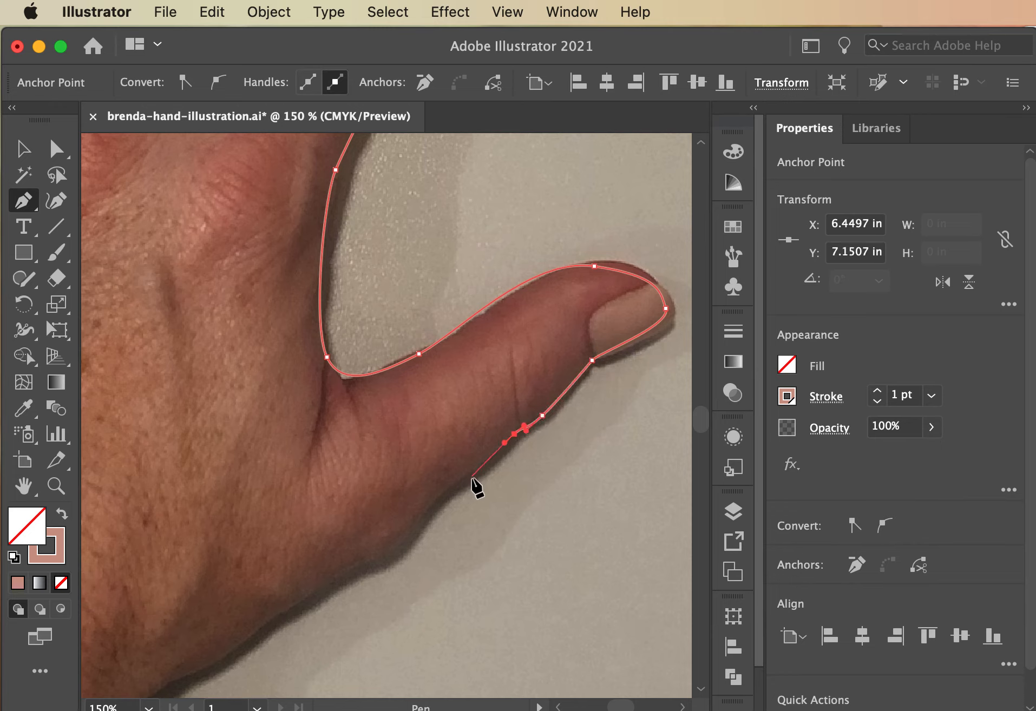
drag(460, 484, 442, 498)
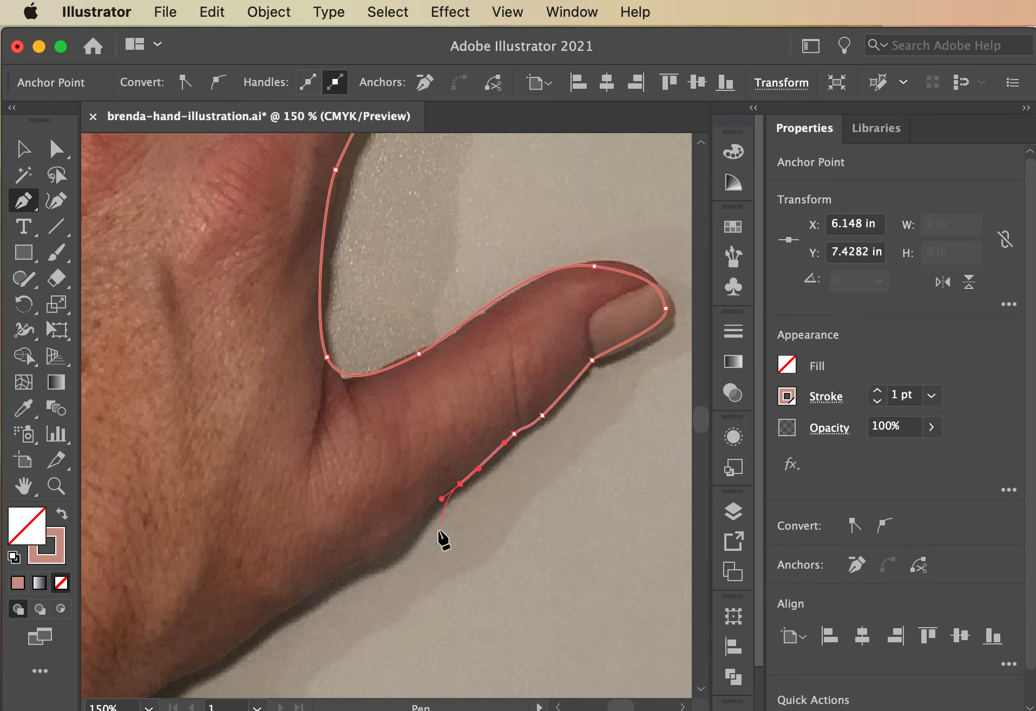
drag(382, 557, 600, 361)
key(space)
drag(480, 381, 460, 399)
drag(410, 434, 375, 469)
Extend the outline from the wrist along the forearm to an end point just below the artboard's bottom edge.
key(space)
drag(382, 589, 430, 351)
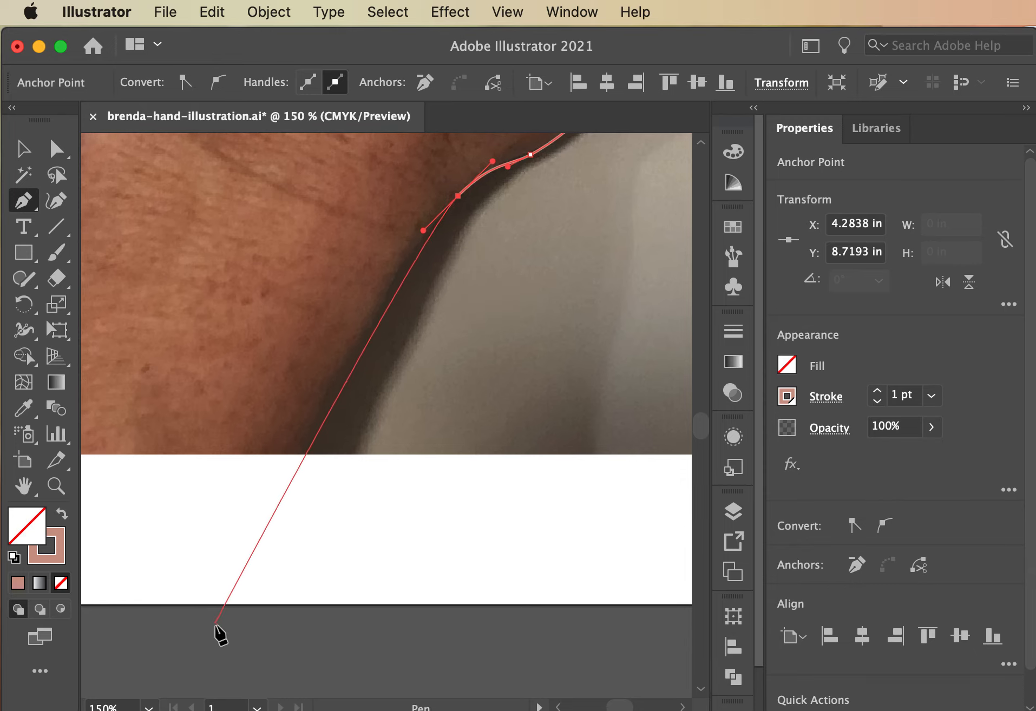
click(214, 625)
key(super+minus)
key(super+minus)
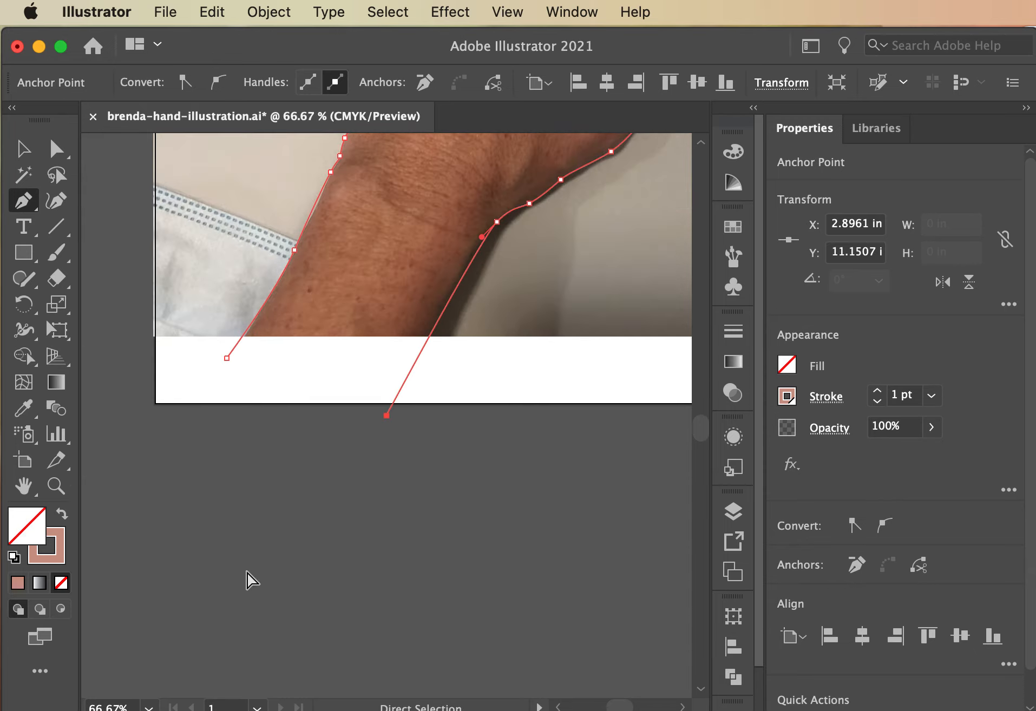
key(super+minus)
key(super+minus)
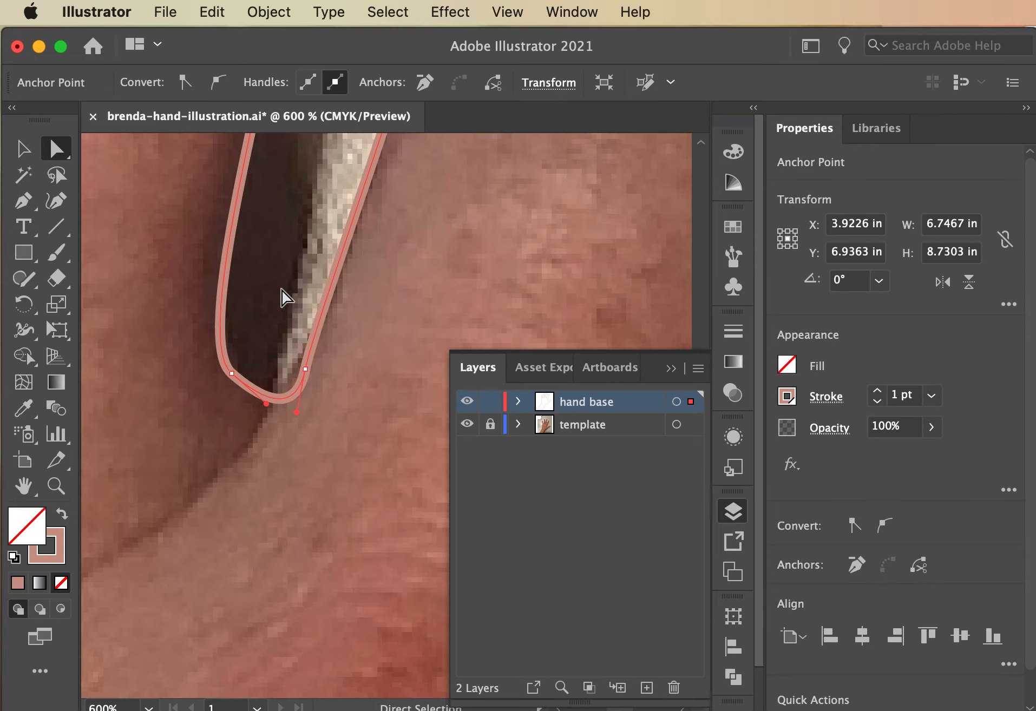
Refine the outline from the middle finger's tip down to the web beside the index finger, adjusting the web anchor's handle for a rounder curve.
drag(265, 404, 303, 615)
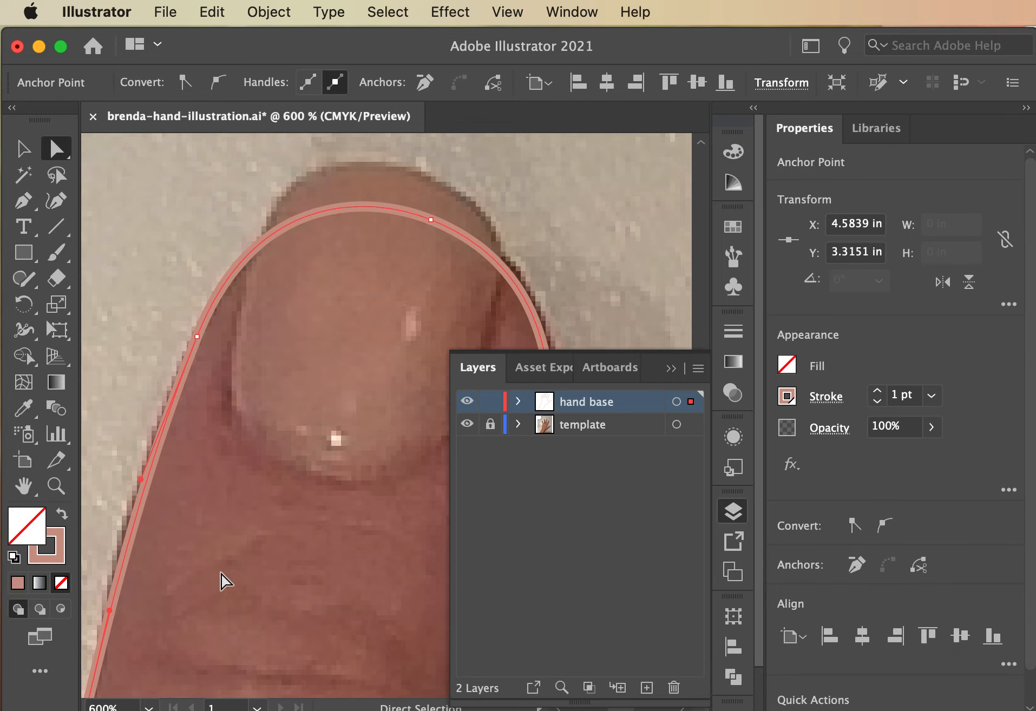
key(space)
drag(339, 347, 168, 214)
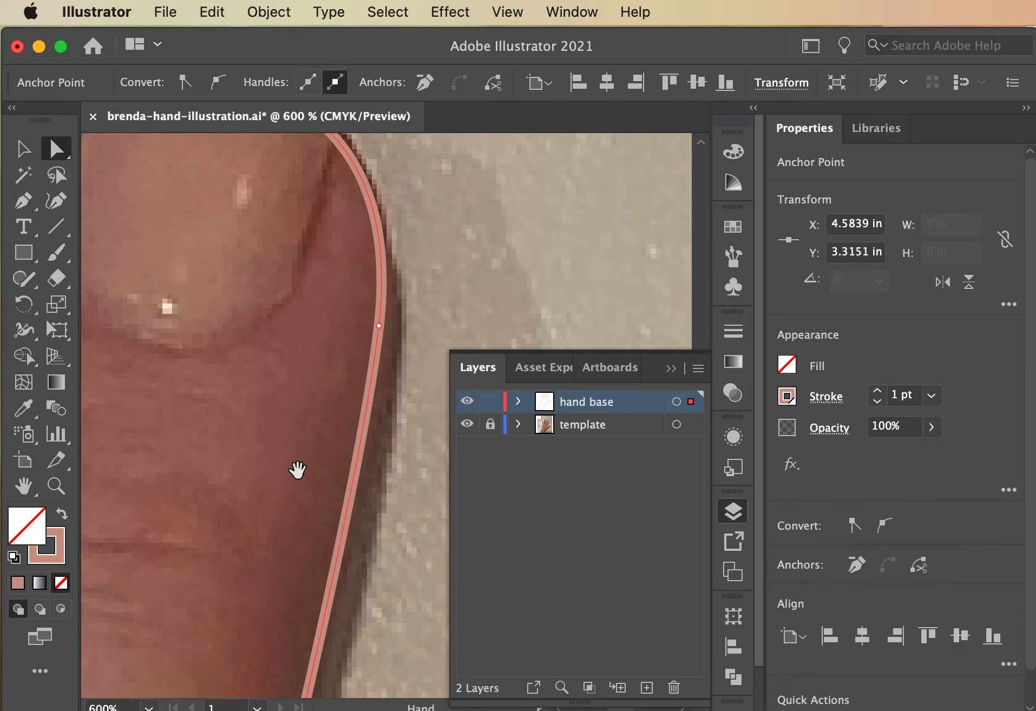
drag(297, 471, 250, 217)
drag(358, 217, 362, 247)
drag(284, 596, 191, 298)
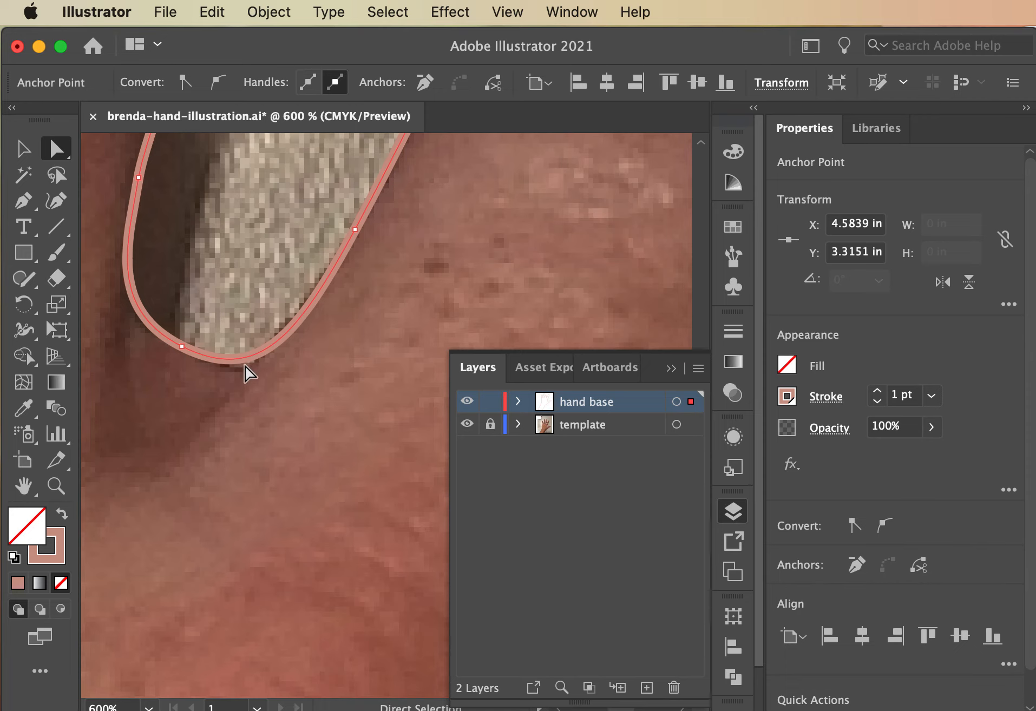
click(182, 346)
click(260, 385)
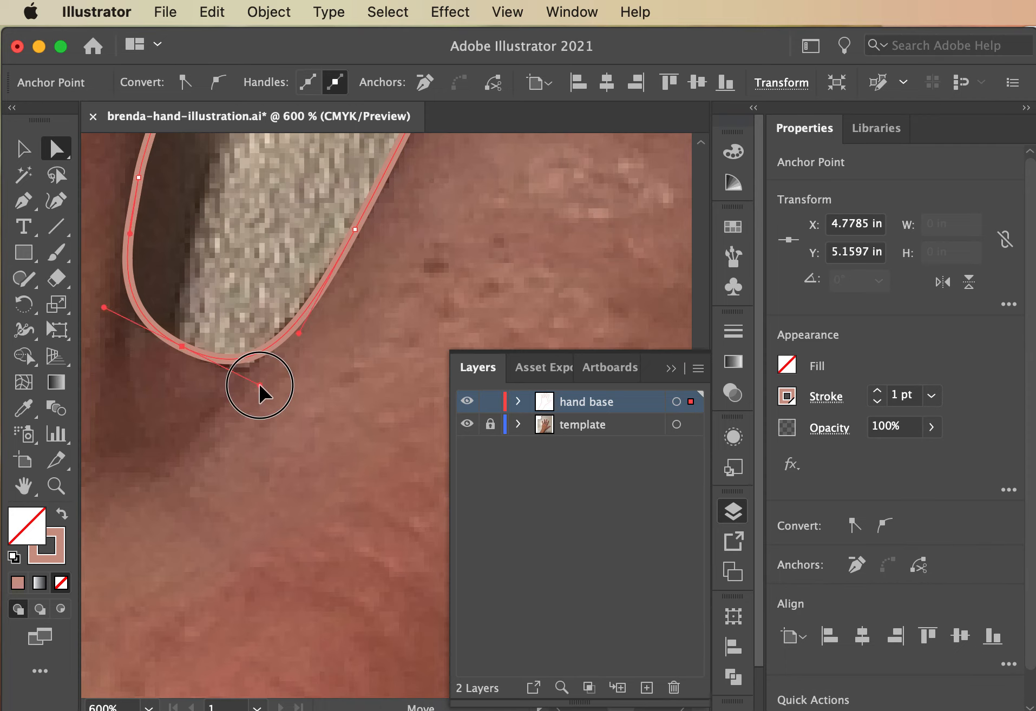
drag(258, 384, 255, 391)
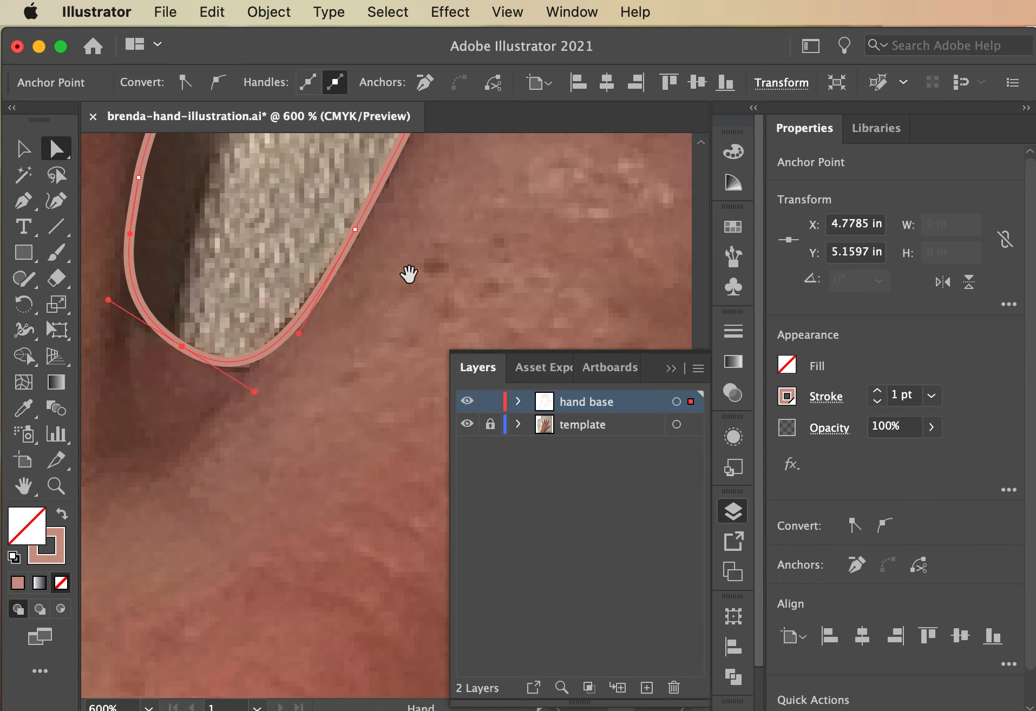
Adjust the outline's anchor points along the index finger's edge and around its fingertip to follow the photo.
drag(408, 275, 217, 487)
drag(281, 227, 289, 213)
drag(339, 481, 323, 128)
drag(275, 498, 409, 147)
drag(269, 514, 344, 216)
drag(255, 565, 295, 222)
drag(294, 551, 116, 432)
drag(337, 443, 138, 513)
drag(276, 282, 199, 579)
drag(334, 492, 155, 447)
key(super+minus)
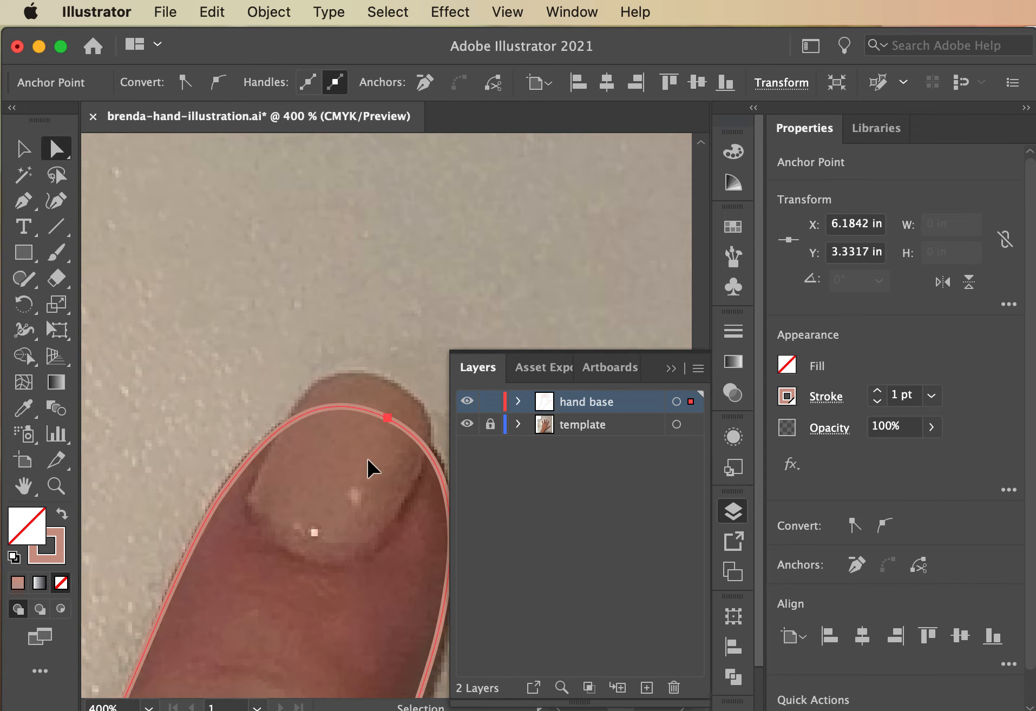
Refine the outline along the thumb's upper edge next to the web with the index finger.
drag(347, 554, 167, 324)
drag(332, 483, 170, 295)
drag(290, 548, 295, 447)
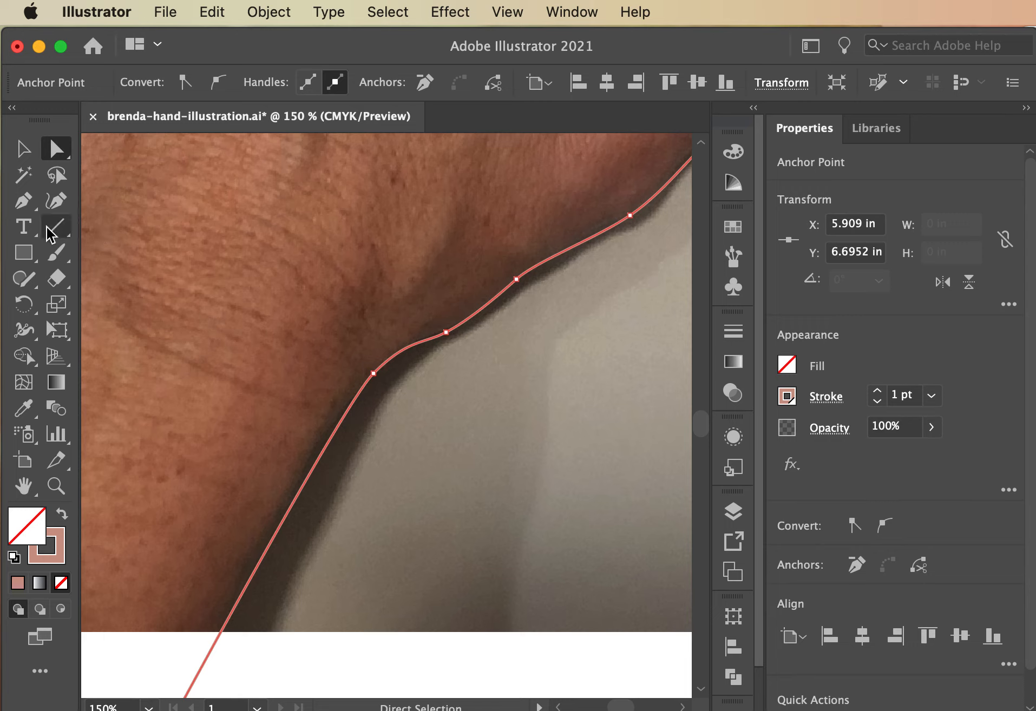
Draw a closed straight-sided practice shape beside the forearm with the Pen tool and reposition its corner points individually.
click(24, 205)
click(450, 507)
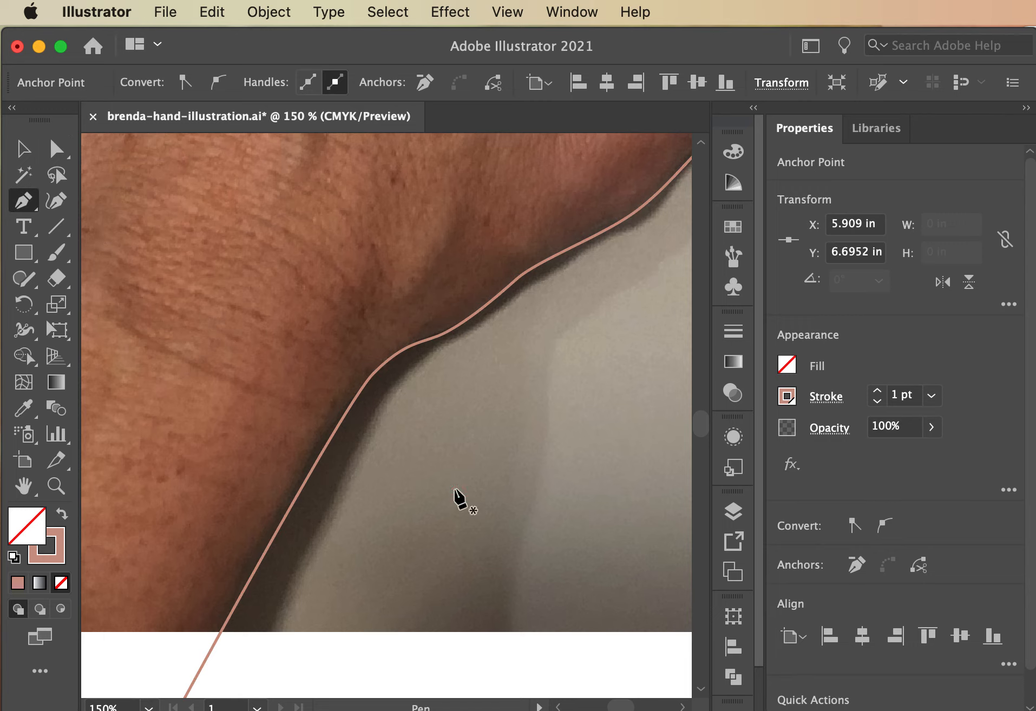
click(481, 433)
click(555, 525)
click(493, 577)
click(57, 149)
mouse_move(535, 472)
mouse_down()
mouse_move(595, 423)
mouse_move(530, 494)
mouse_up()
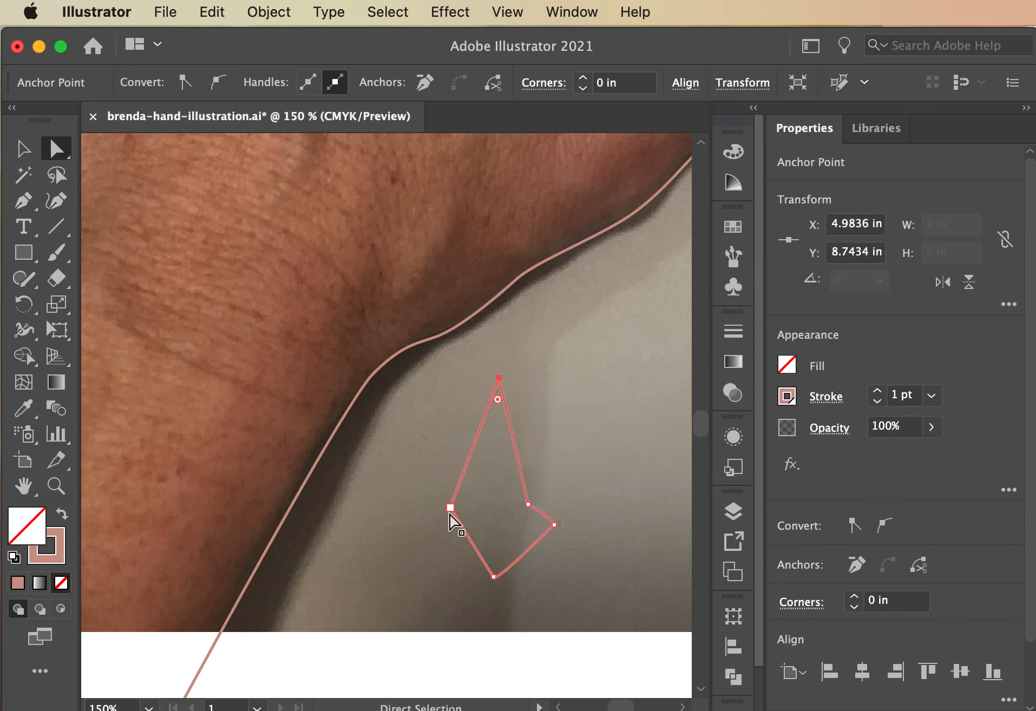
drag(450, 513, 386, 511)
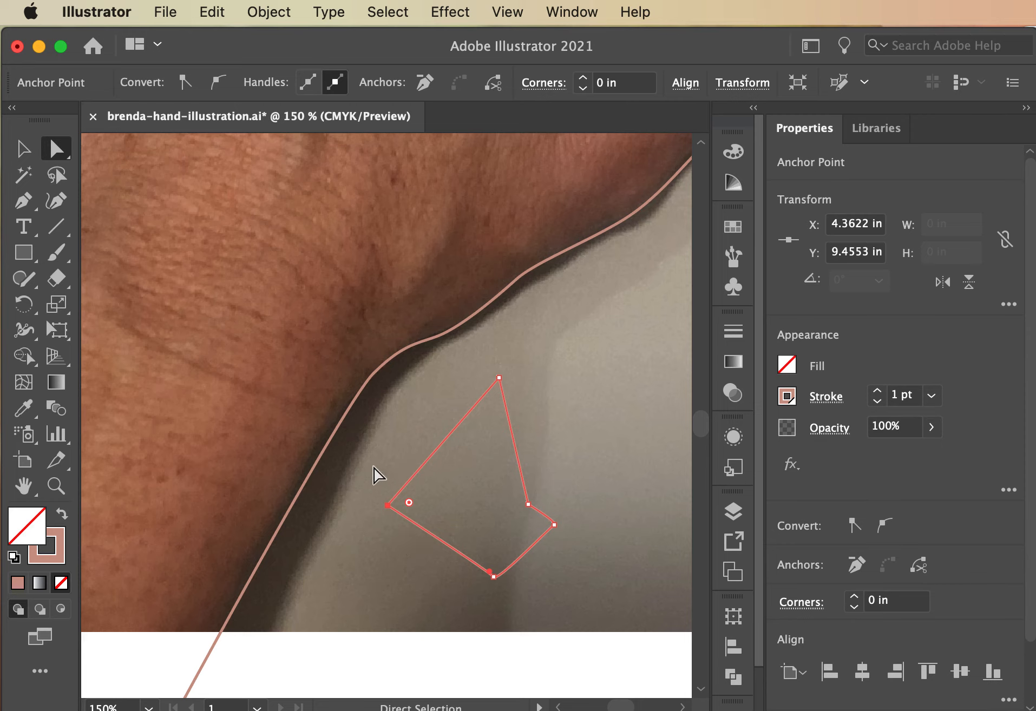
Convert the practice shape's corner nearest the forearm to a smooth curve with the Anchor Point tool.
click(21, 217)
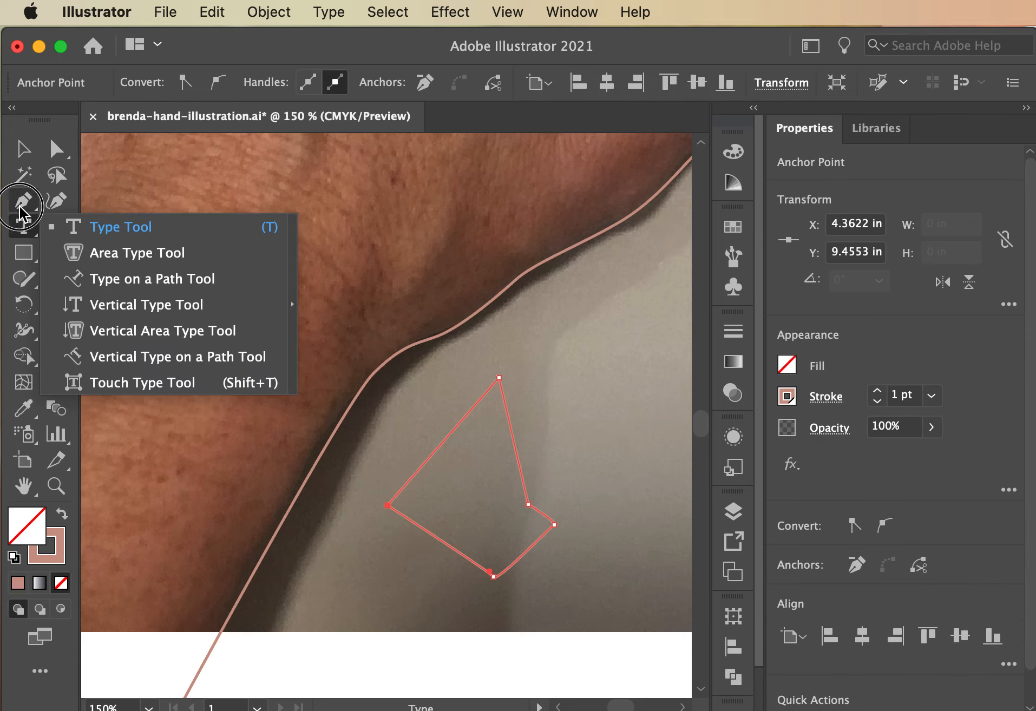
click(21, 204)
click(114, 281)
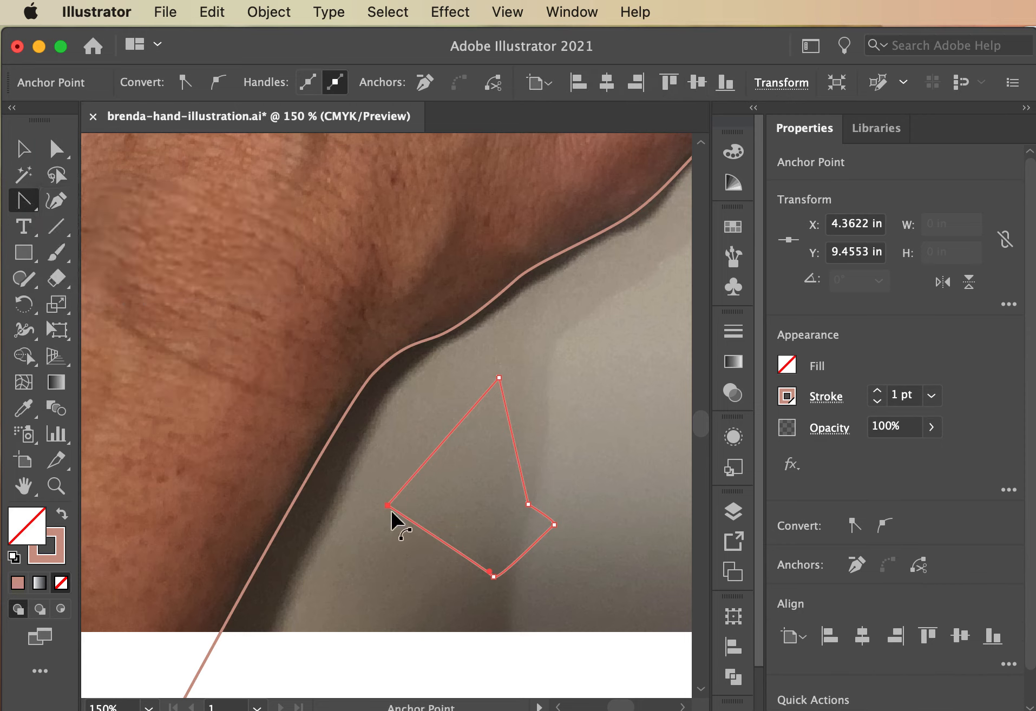
drag(388, 505, 392, 579)
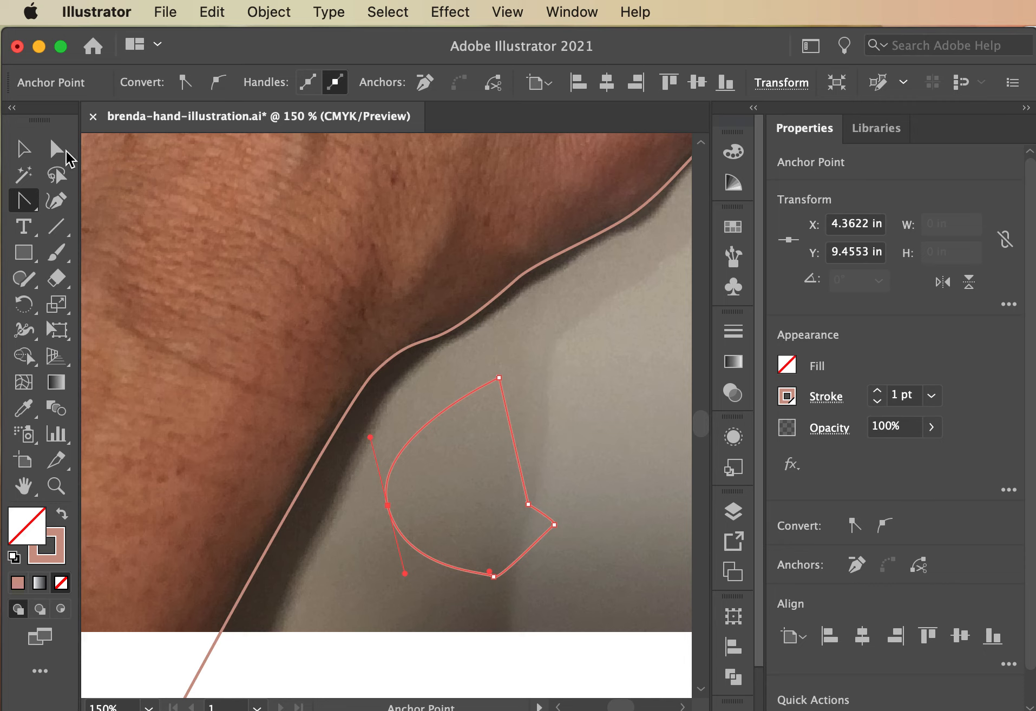
Smooth the hand outline's anchor point under the thumbnail with the Anchor Point tool, then deselect the path.
key(v)
click(419, 349)
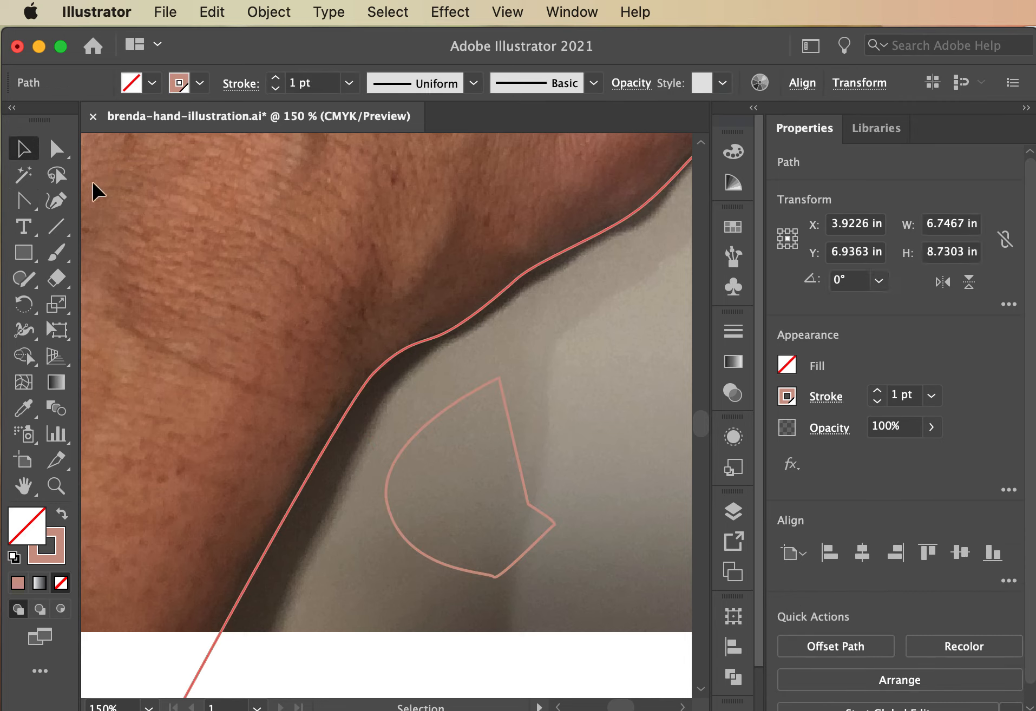
key(a)
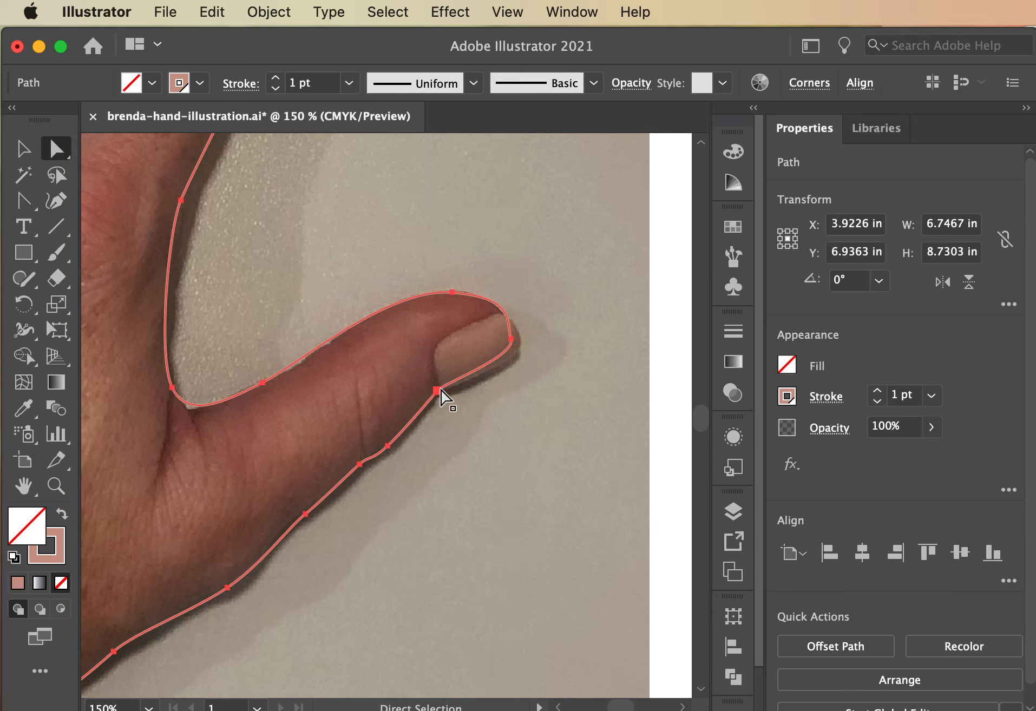
click(437, 390)
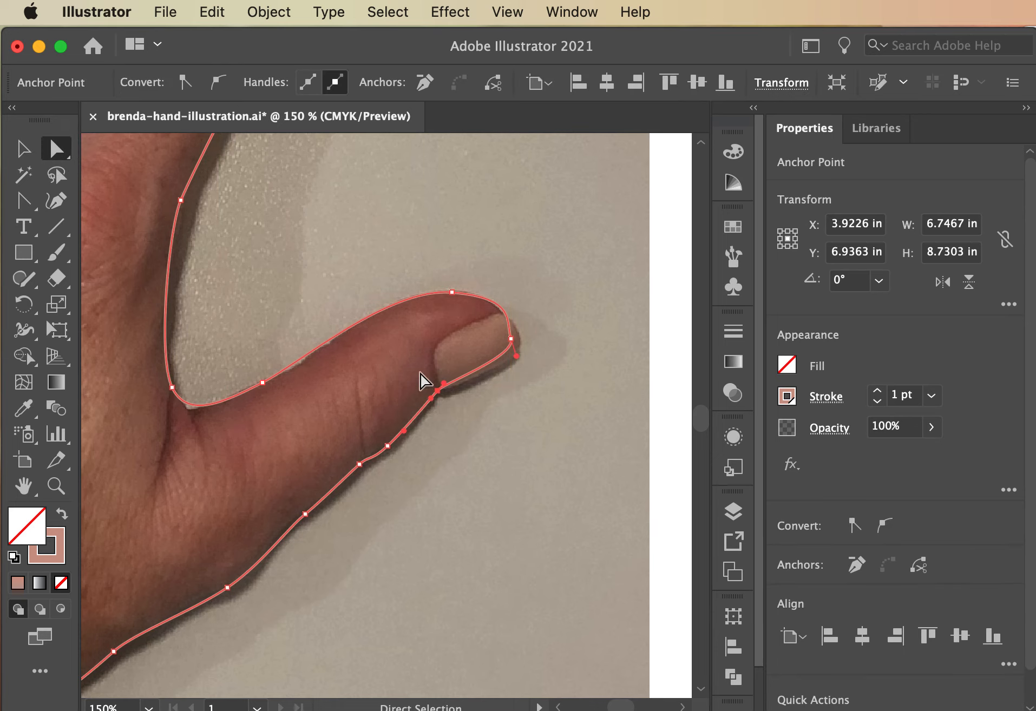
click(23, 200)
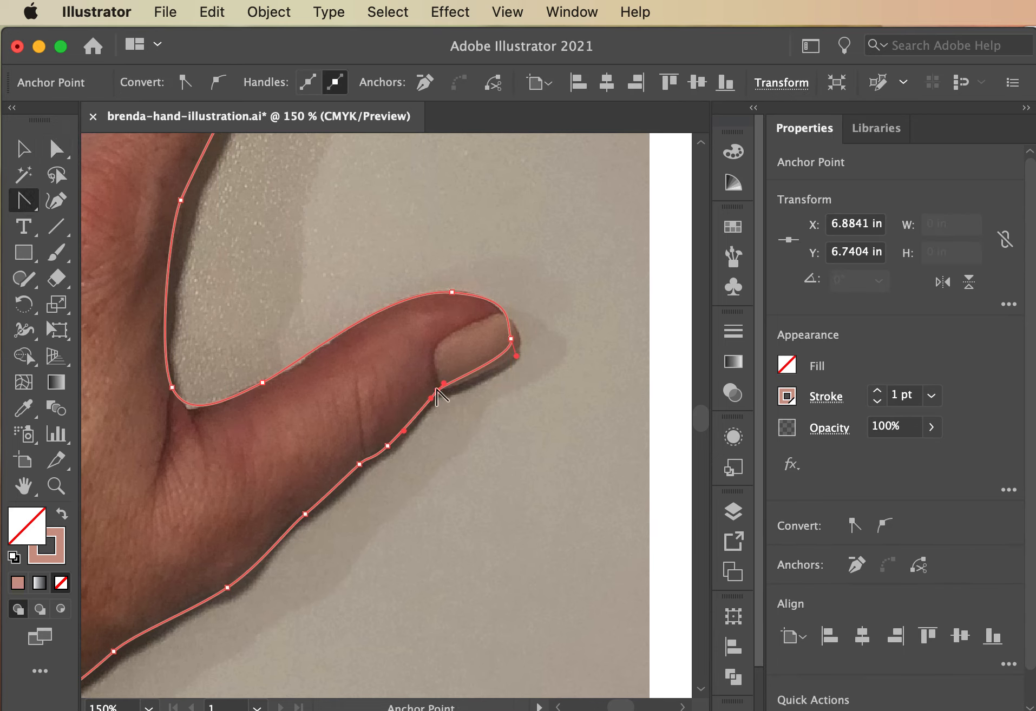
drag(437, 390, 391, 423)
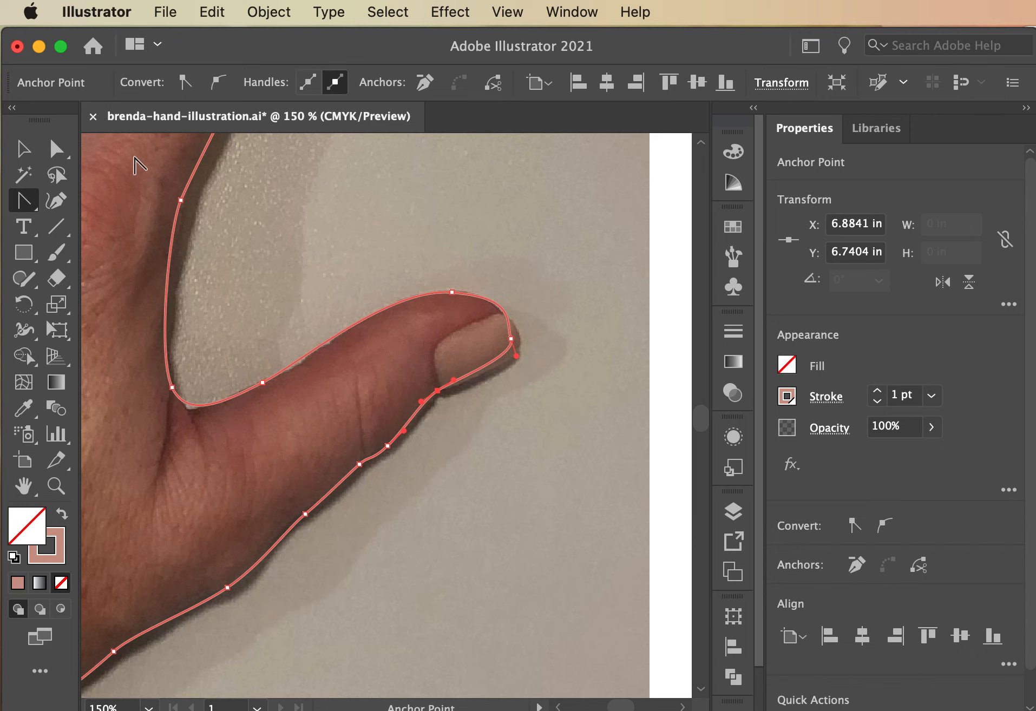
click(23, 149)
click(650, 312)
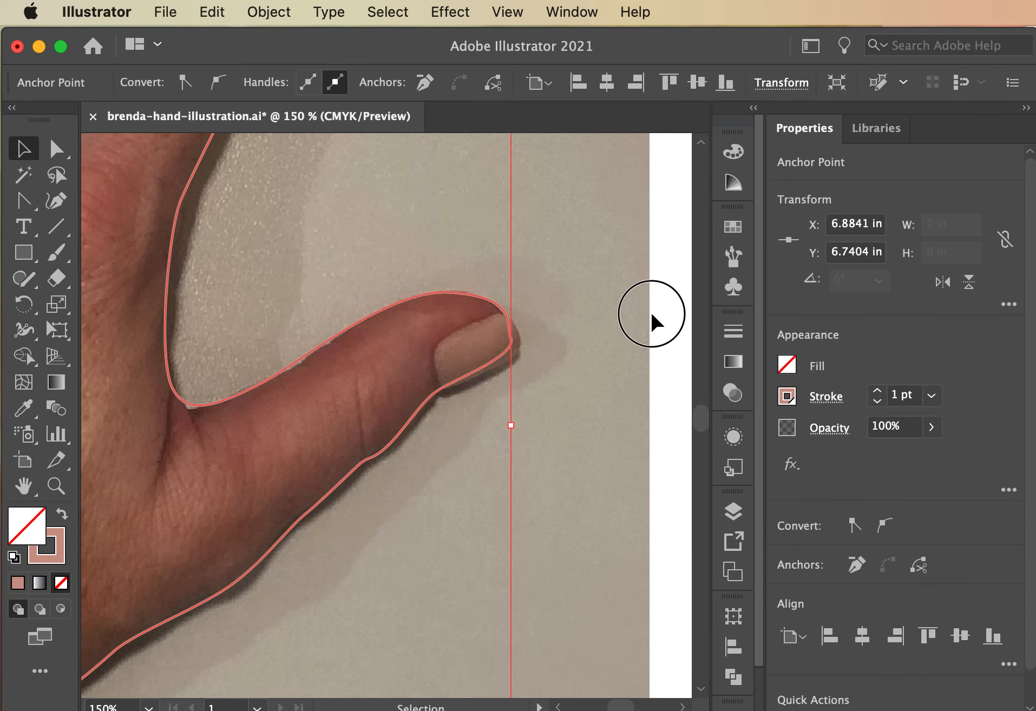
Check the complete hand outline by hiding the template layer and showing it again.
key(super+minus)
key(super+minus)
key(super+minus)
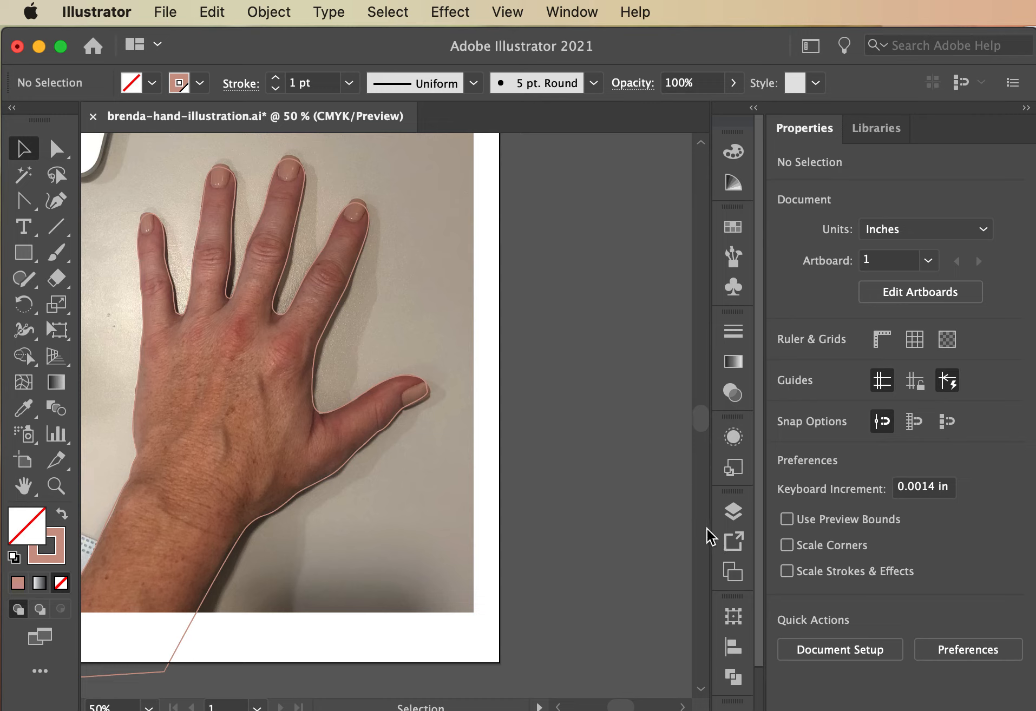
click(734, 520)
click(467, 424)
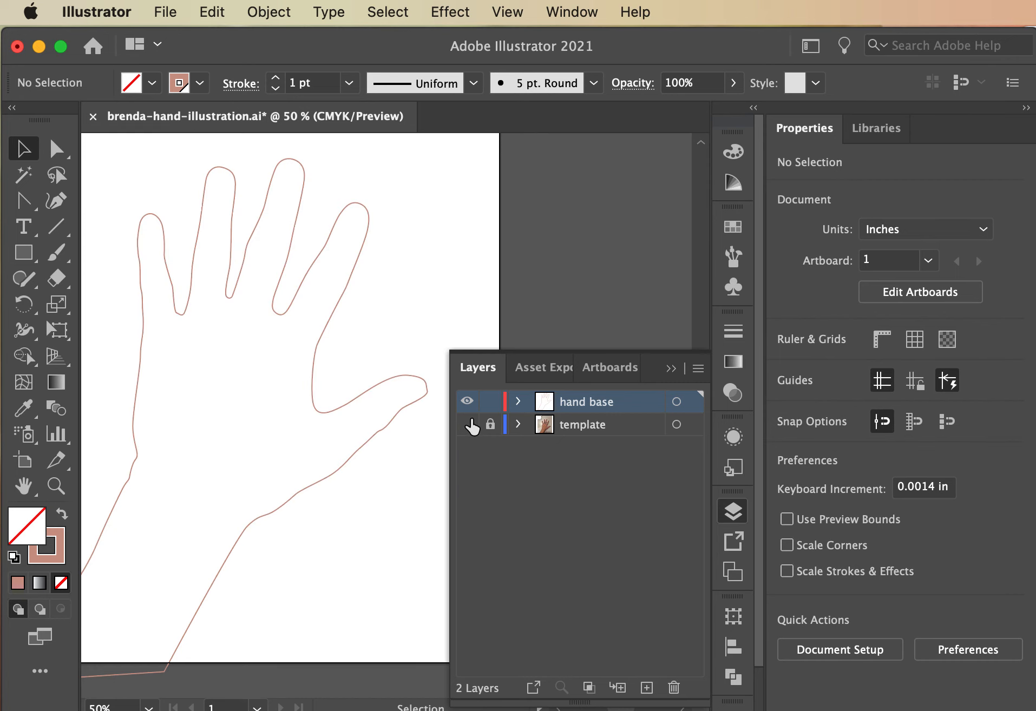
click(467, 425)
Lock the hand base layer and add a new layer named Nails above it.
click(490, 401)
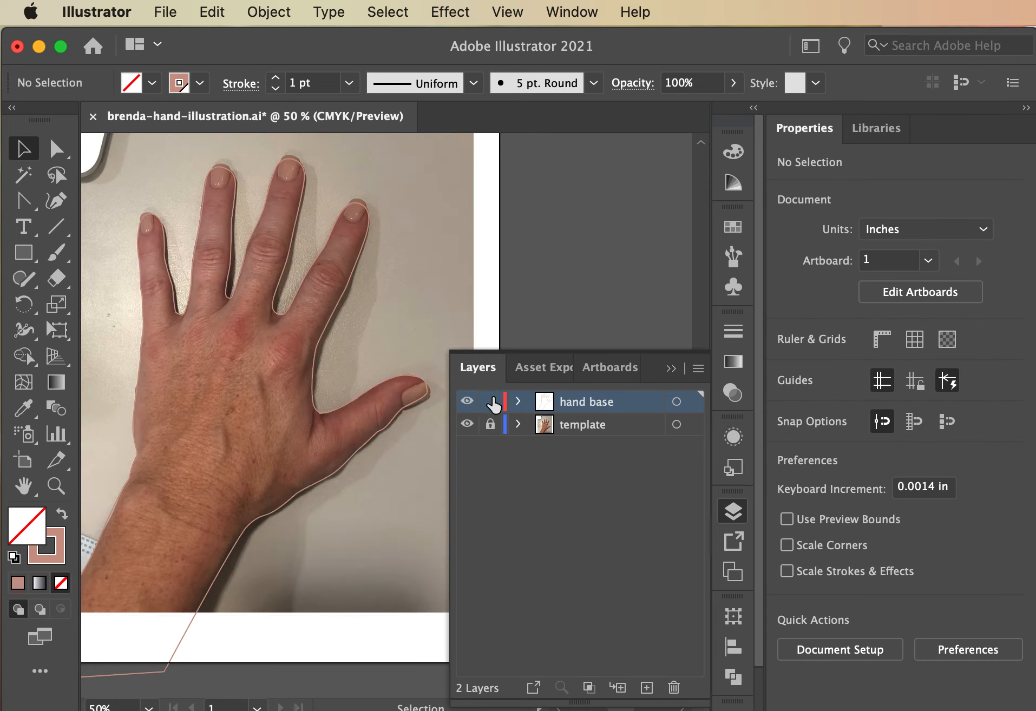
click(646, 688)
double_click(587, 401)
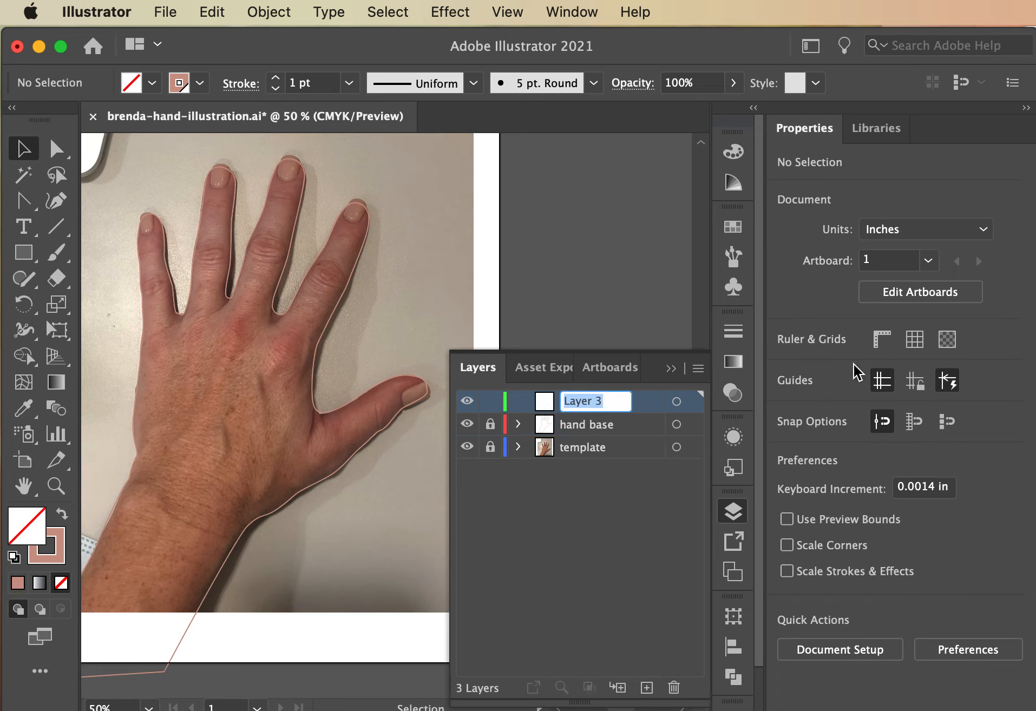
text(Nails)
key(Return)
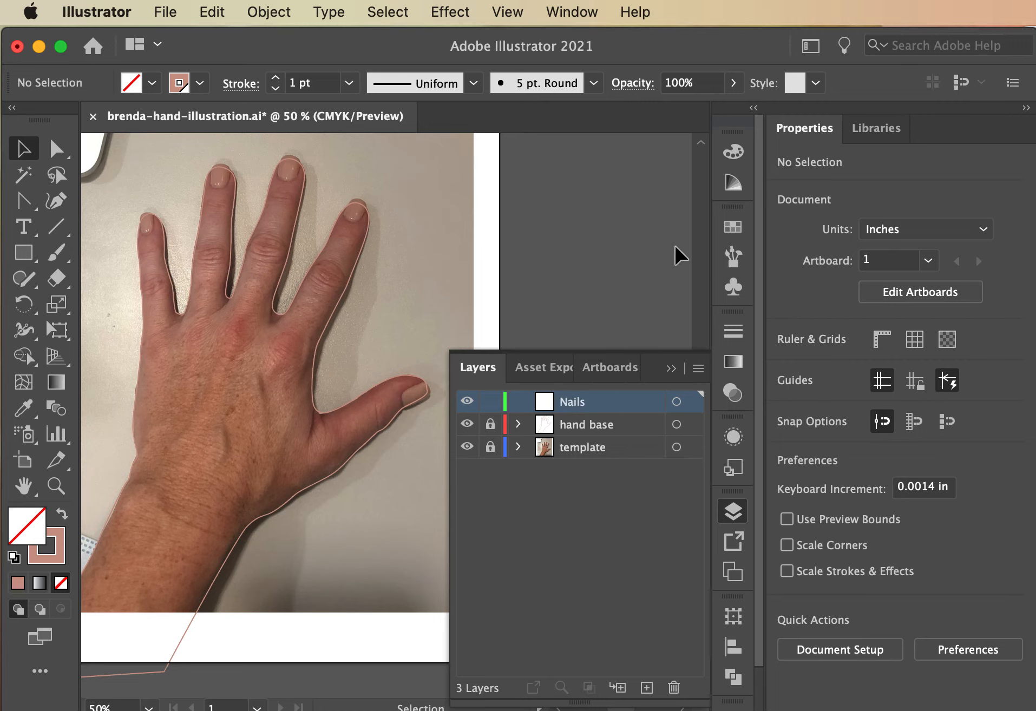
click(671, 368)
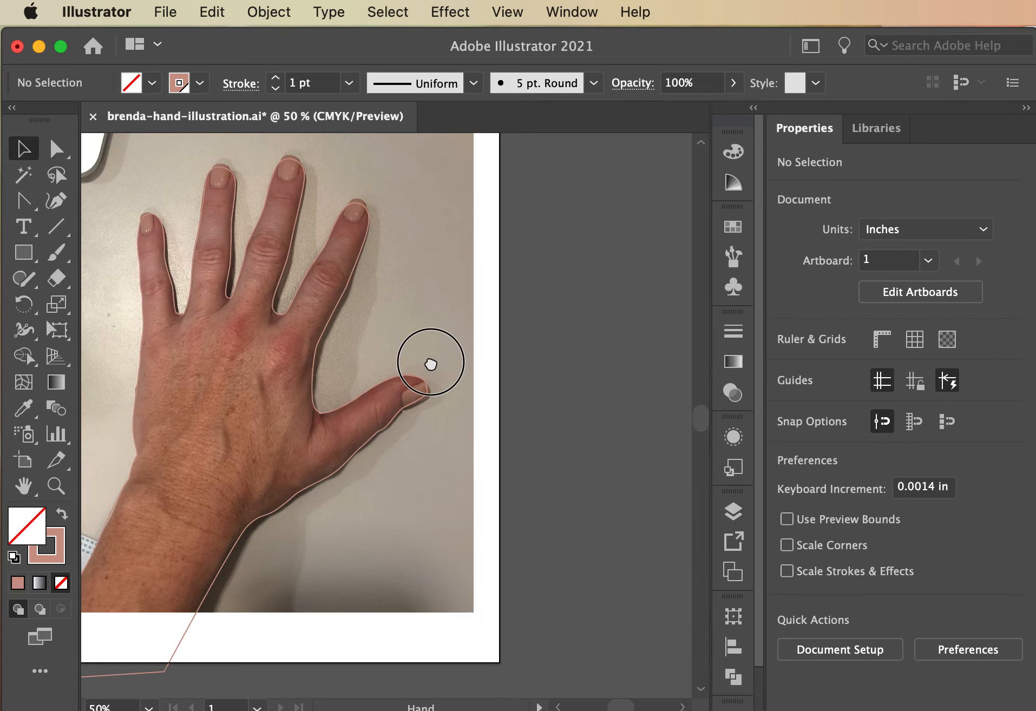
Sample the little fingernail's colour from the photo as the fill and lighten it to E2A093.
drag(431, 363, 627, 446)
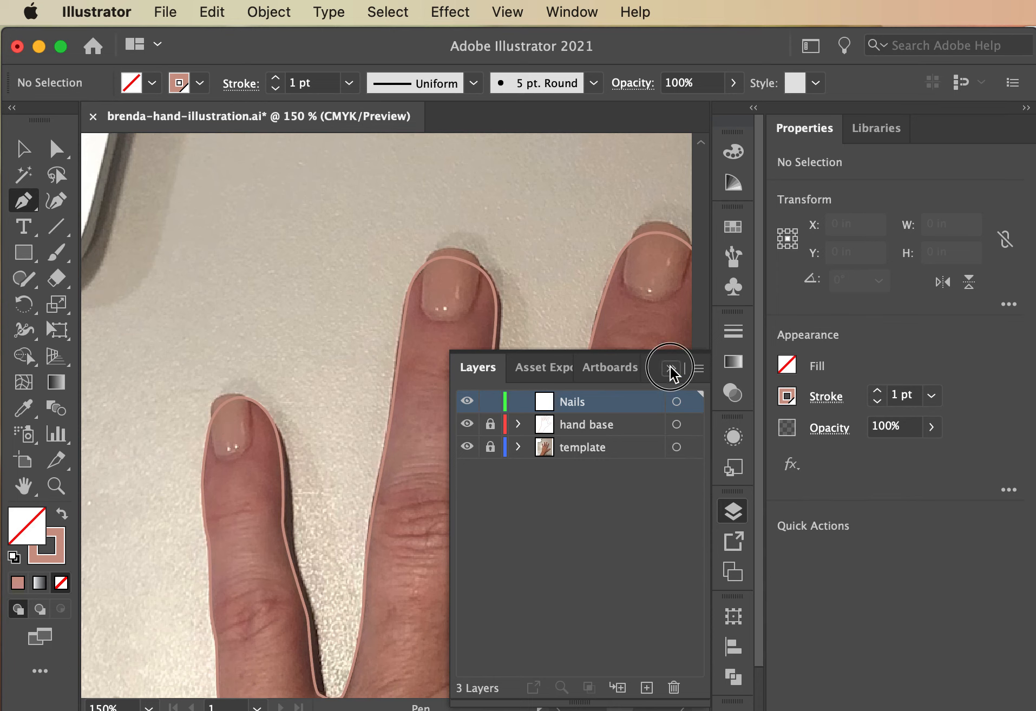
click(671, 370)
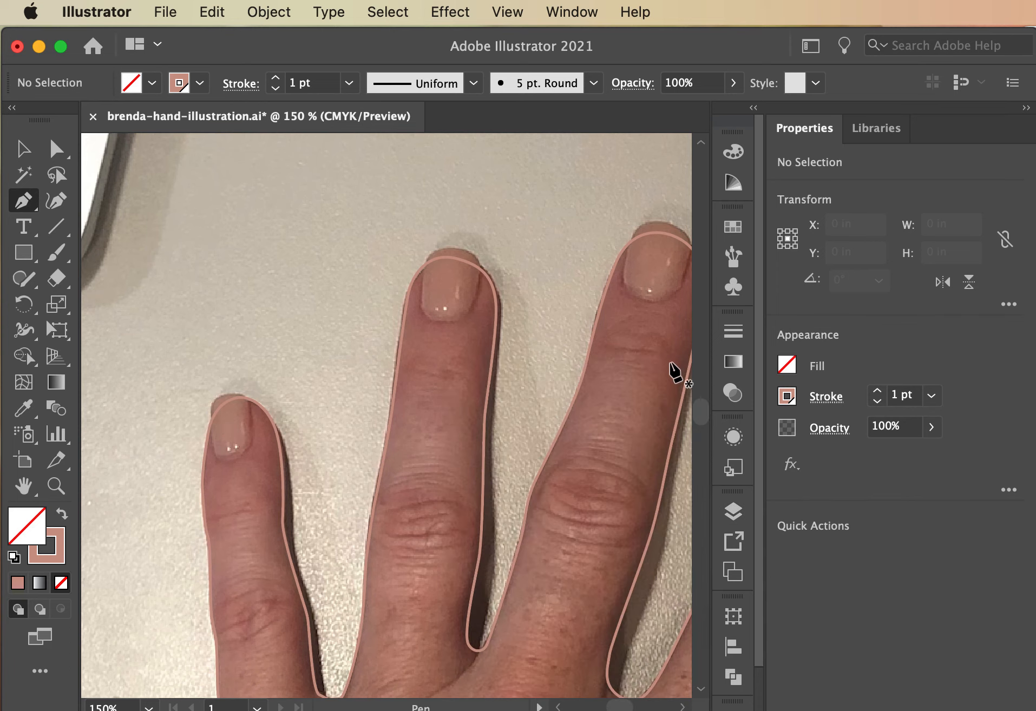
key(super+equal)
key(super+equal)
drag(251, 534, 534, 394)
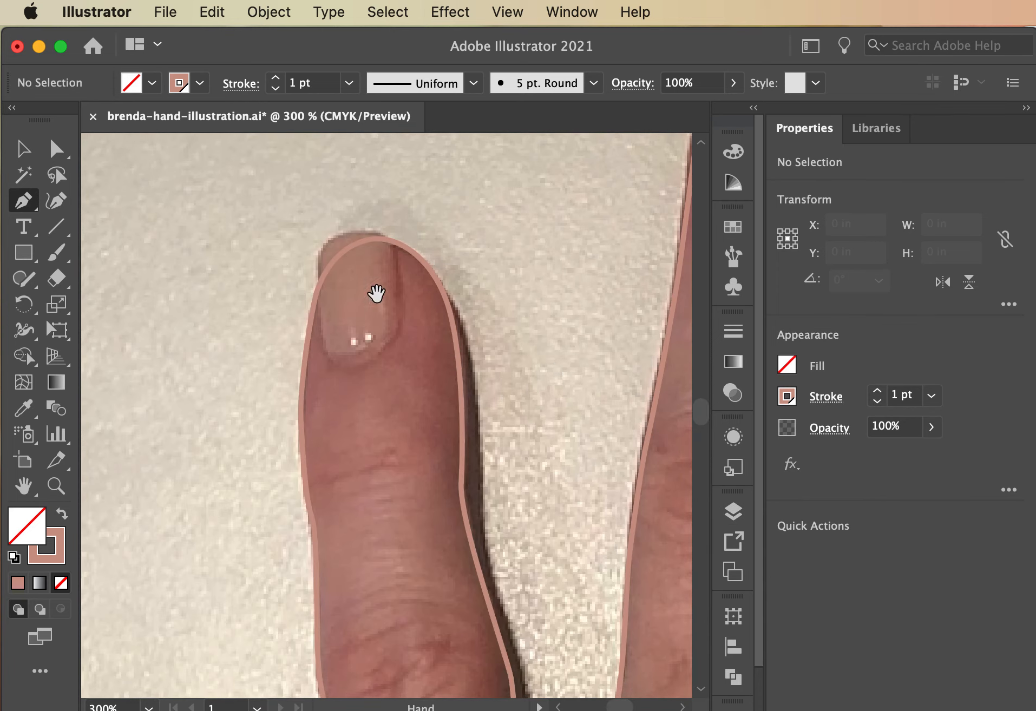
key(i)
click(354, 303)
double_click(27, 526)
drag(424, 420, 421, 367)
click(810, 354)
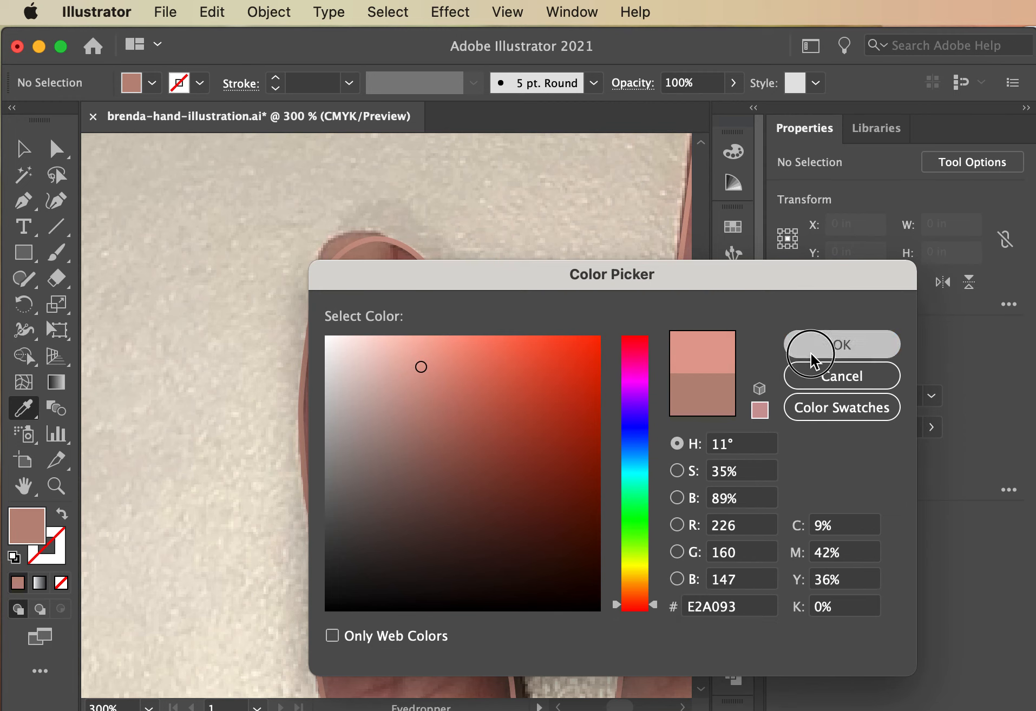
Trace the little fingernail as a closed filled shape on the Nails layer with the Pen tool.
click(23, 200)
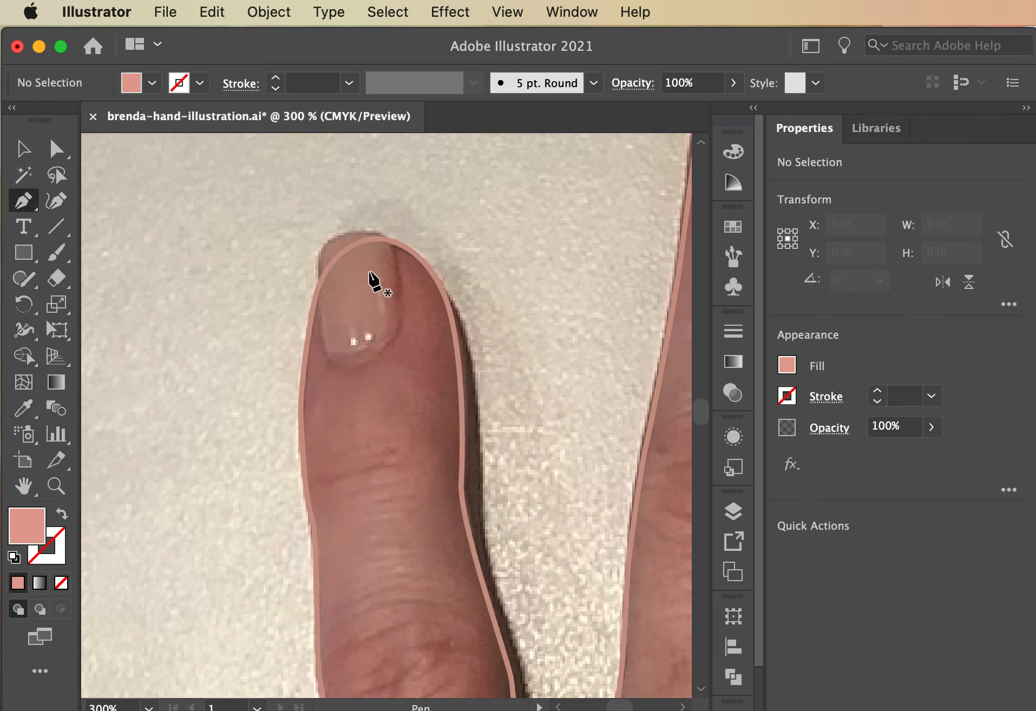
click(325, 347)
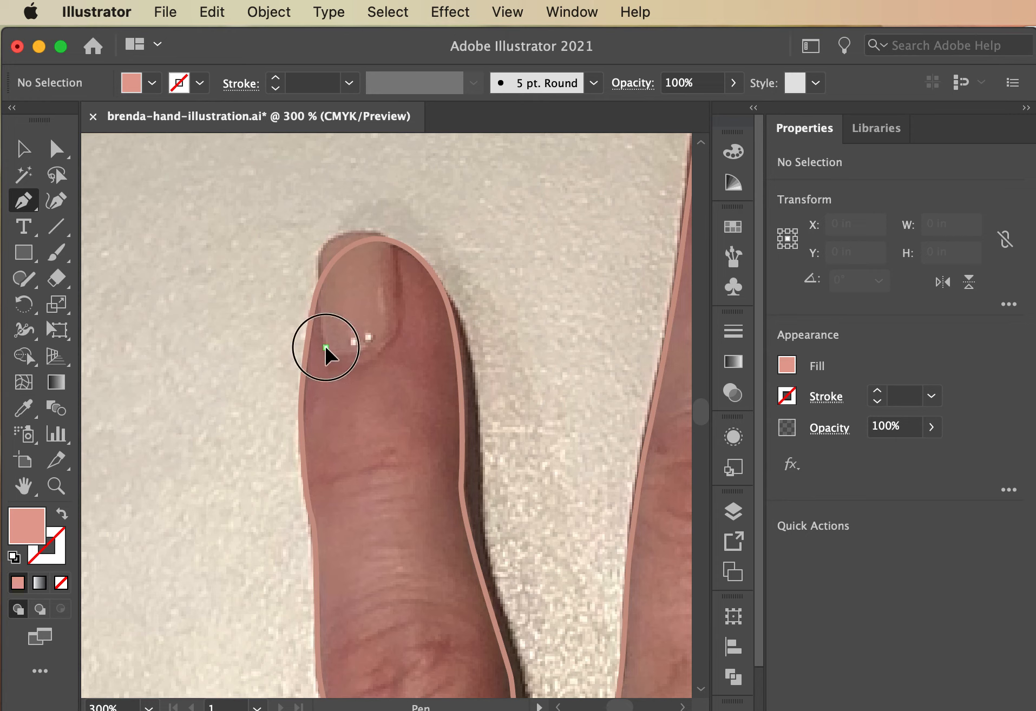
drag(319, 255, 395, 258)
click(397, 324)
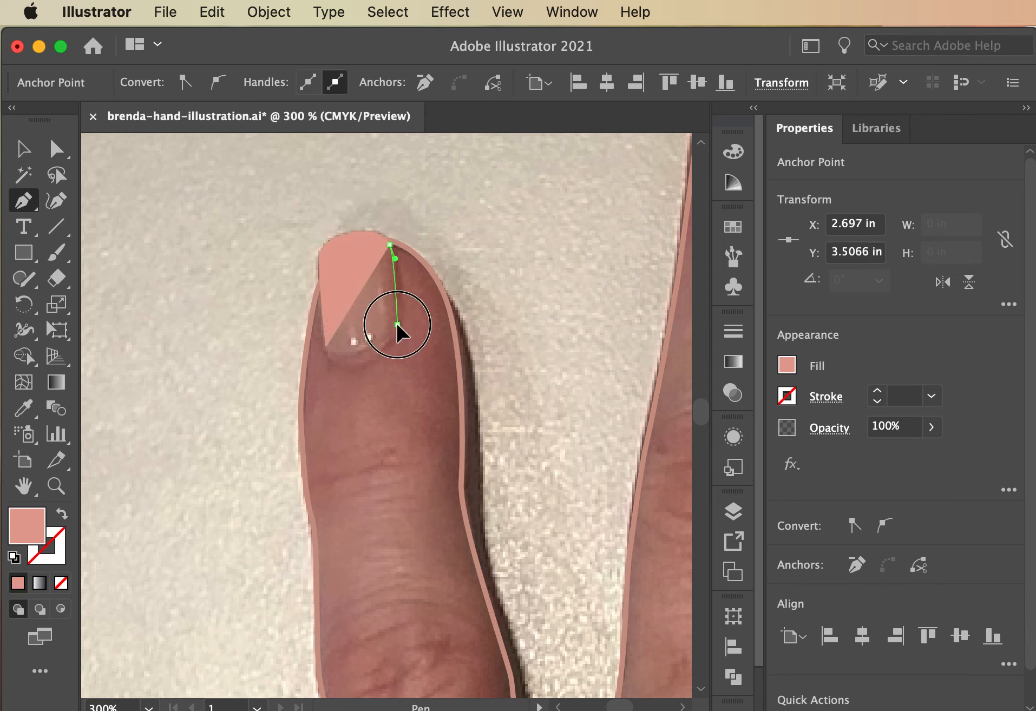
click(363, 360)
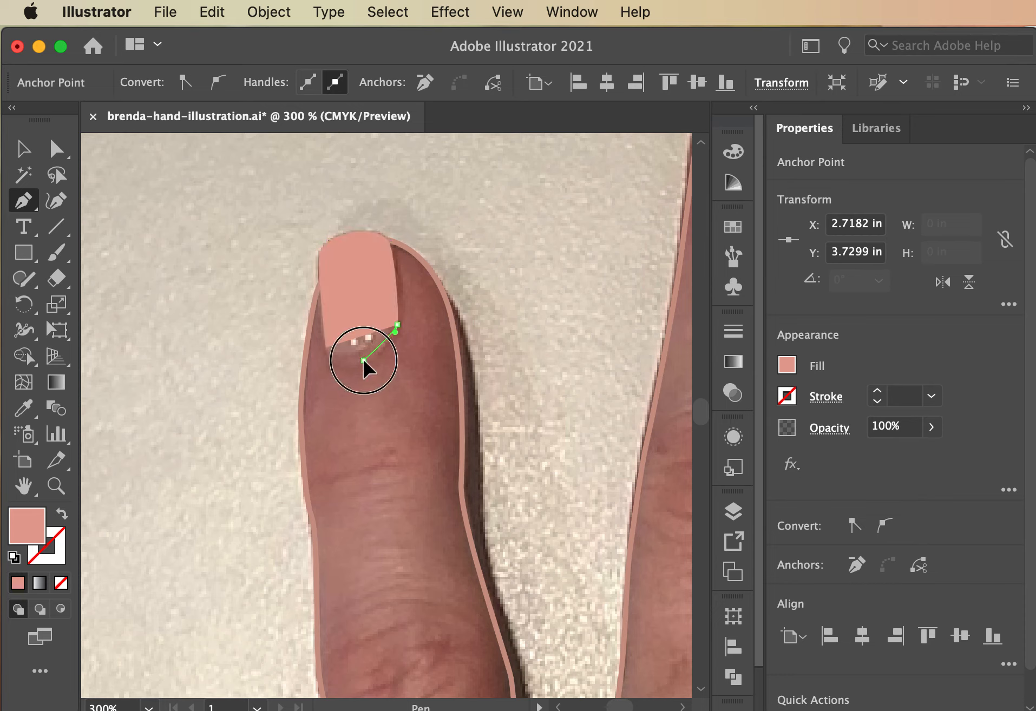
drag(363, 360, 314, 338)
click(325, 347)
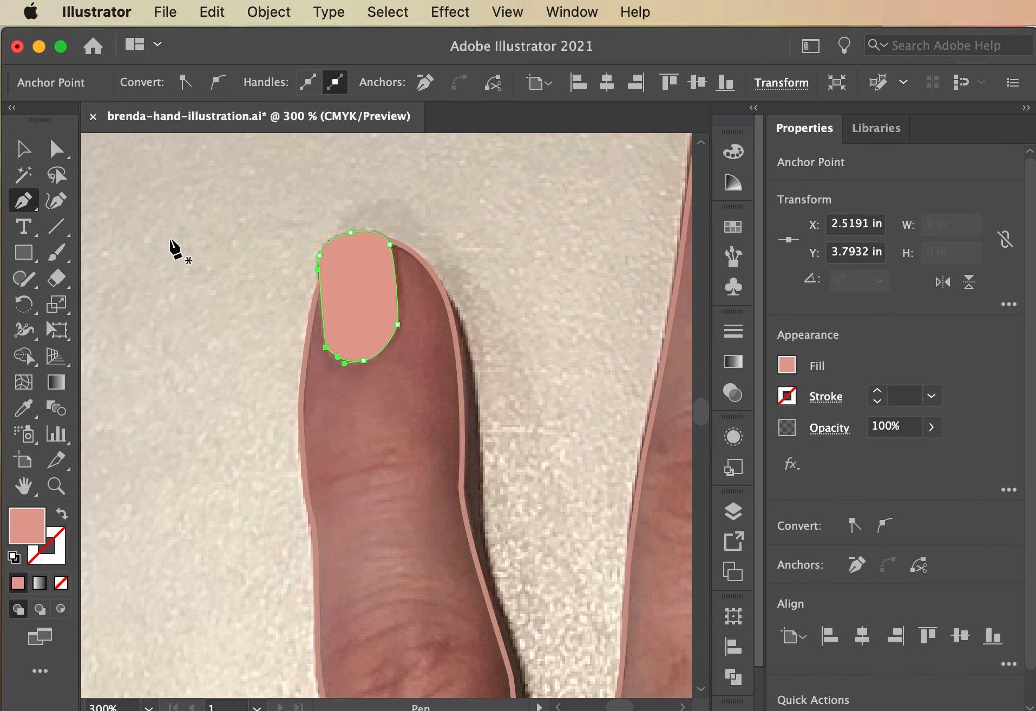
click(57, 148)
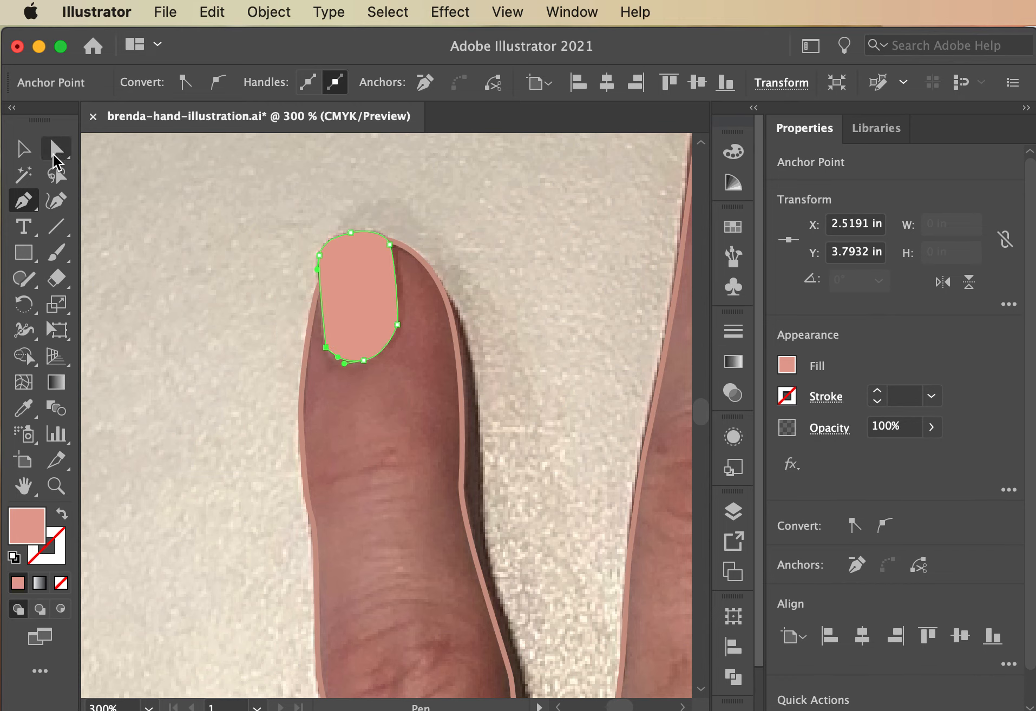
Smooth the lower-left curve of the little fingernail by adjusting both handles of its corner anchor point.
super+click(353, 376)
key(super+equal)
key(super+equal)
click(474, 464)
click(218, 82)
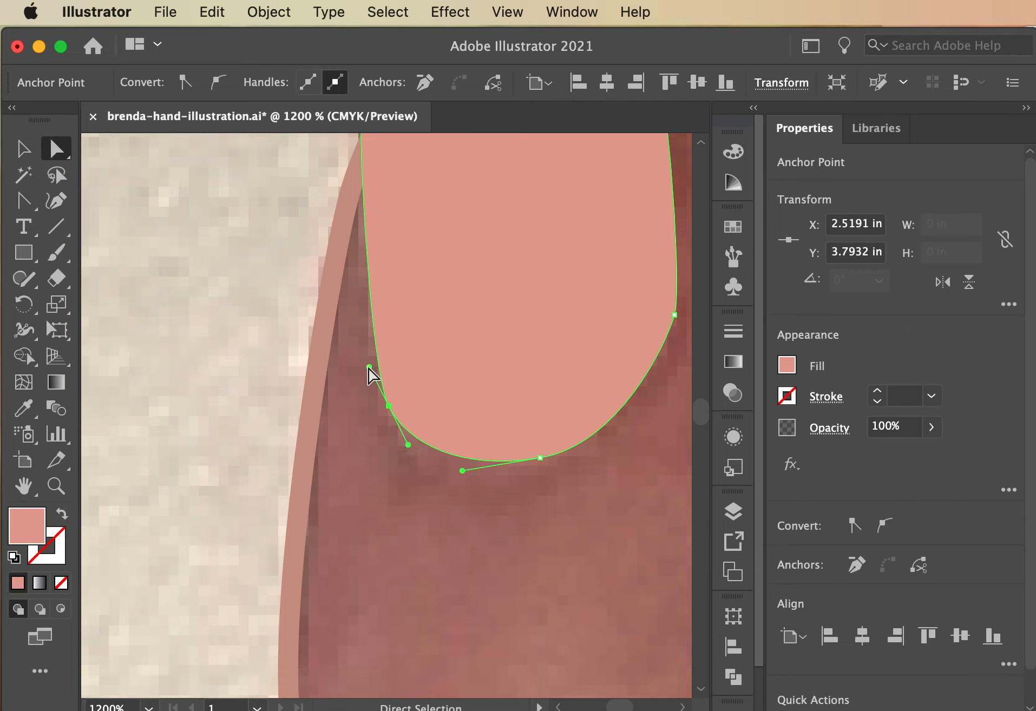
drag(369, 367, 377, 386)
drag(410, 439, 422, 455)
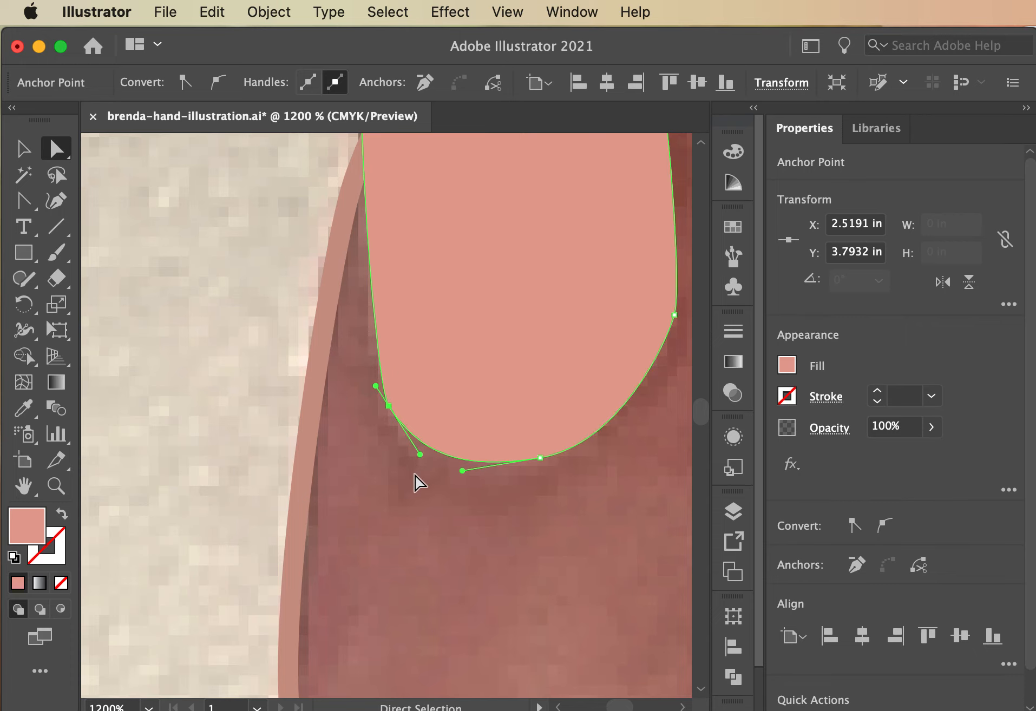
Swap the little fingernail's fill and stroke so the nail has a coloured outline without a fill.
key(super+minus)
key(super+minus)
key(shift+x)
click(185, 424)
key(super+minus)
key(super+minus)
Trace the ring fingernail as a closed outline on the Nails layer with the Pen tool.
key(p)
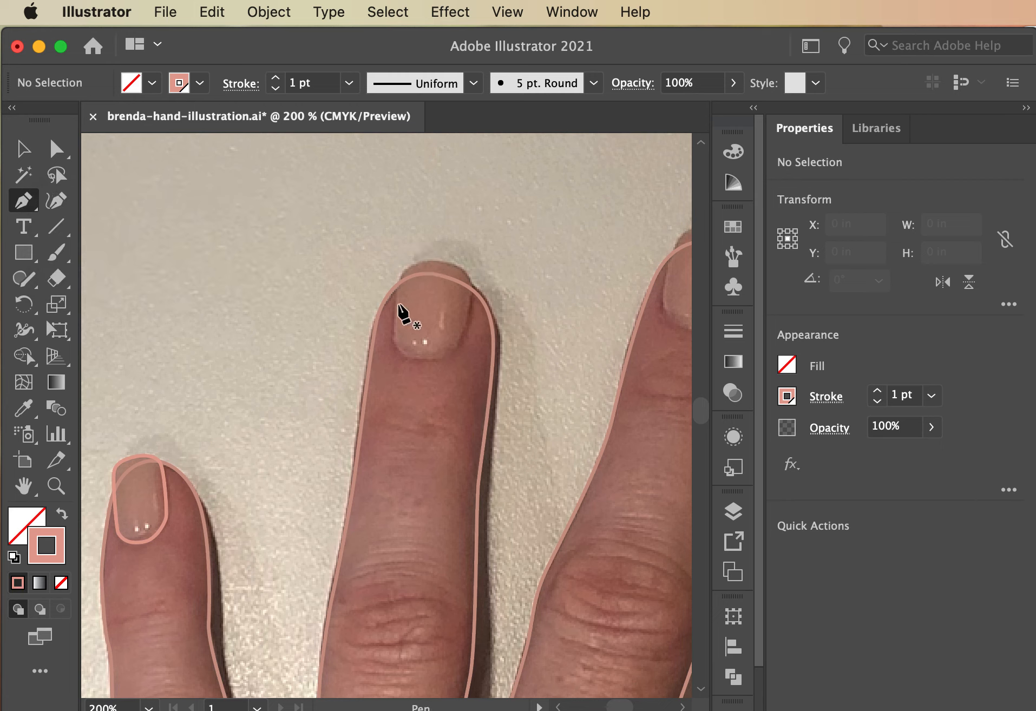
click(397, 335)
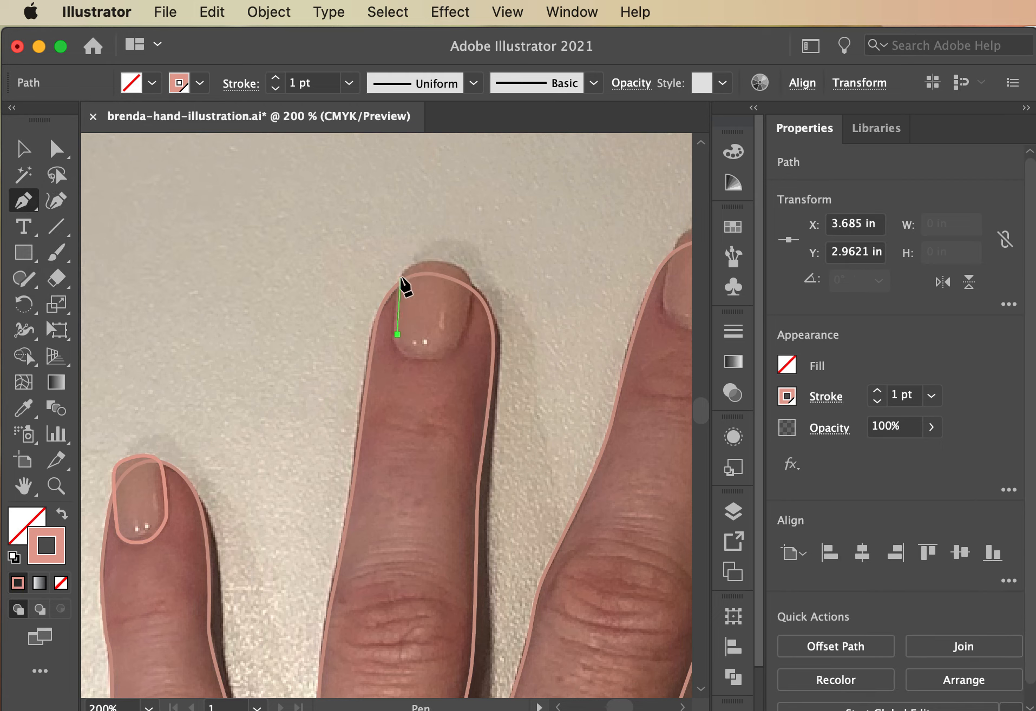
drag(405, 268, 467, 269)
drag(470, 282, 470, 293)
drag(461, 343, 454, 352)
drag(420, 361, 397, 323)
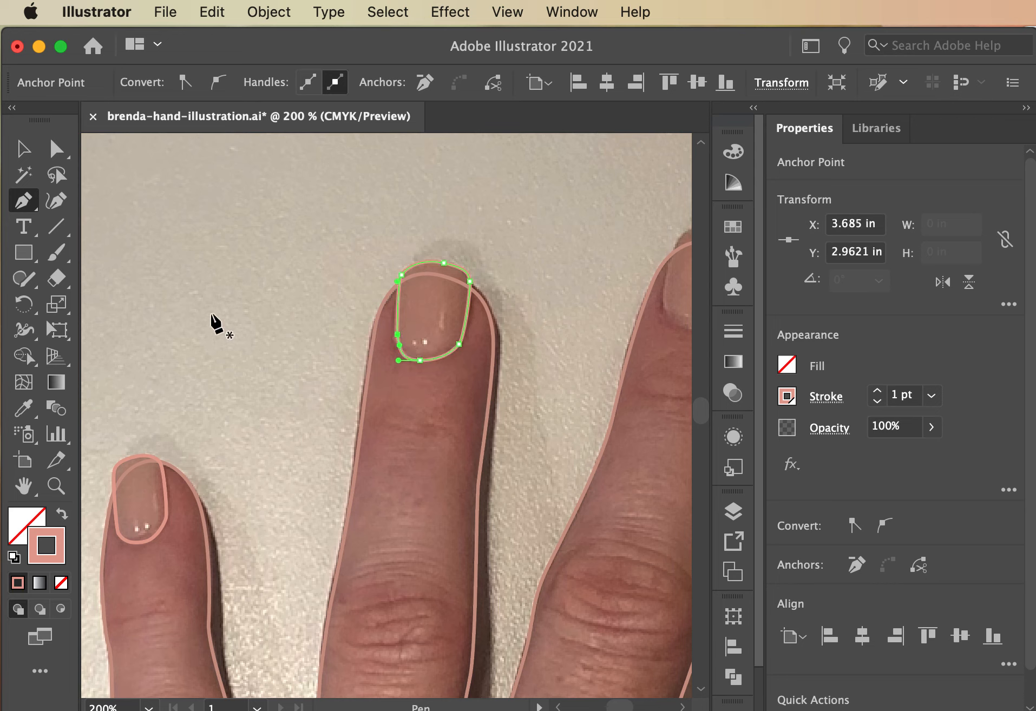
Refine the curve at the base of the ring fingernail by adjusting its anchor points and handles.
click(57, 148)
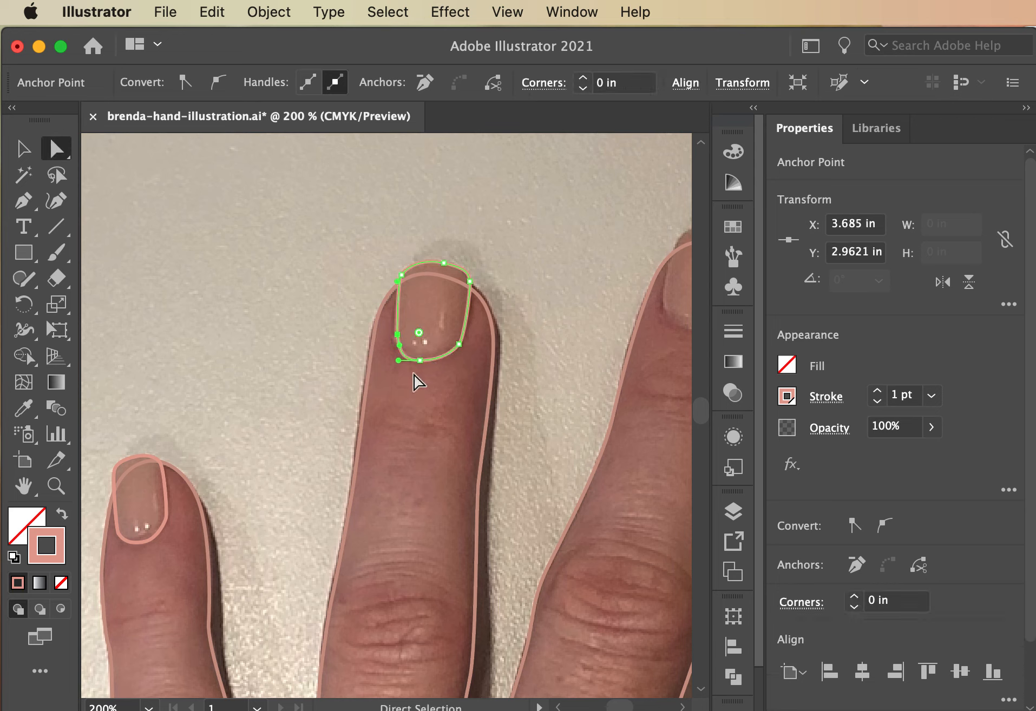
click(459, 344)
drag(398, 360, 454, 362)
key(Delete)
Trace the middle fingernail as a closed outline with the Pen tool.
key(p)
scroll(453, 362, down, 5)
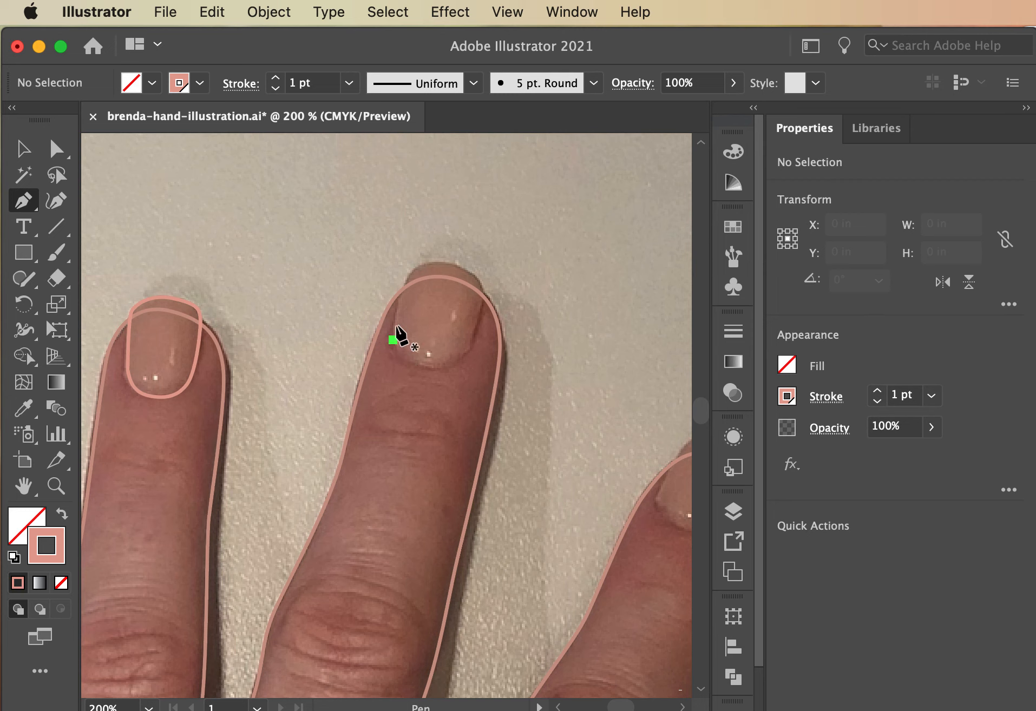
click(393, 340)
drag(410, 275, 483, 298)
drag(468, 351, 388, 328)
Smooth the middle fingernail's sharp lower-left corner by extending the base curve's handle and converting the corner anchor.
key(super+equal)
key(super+equal)
key(super+equal)
key(super+equal)
key(super+shift+a)
key(a)
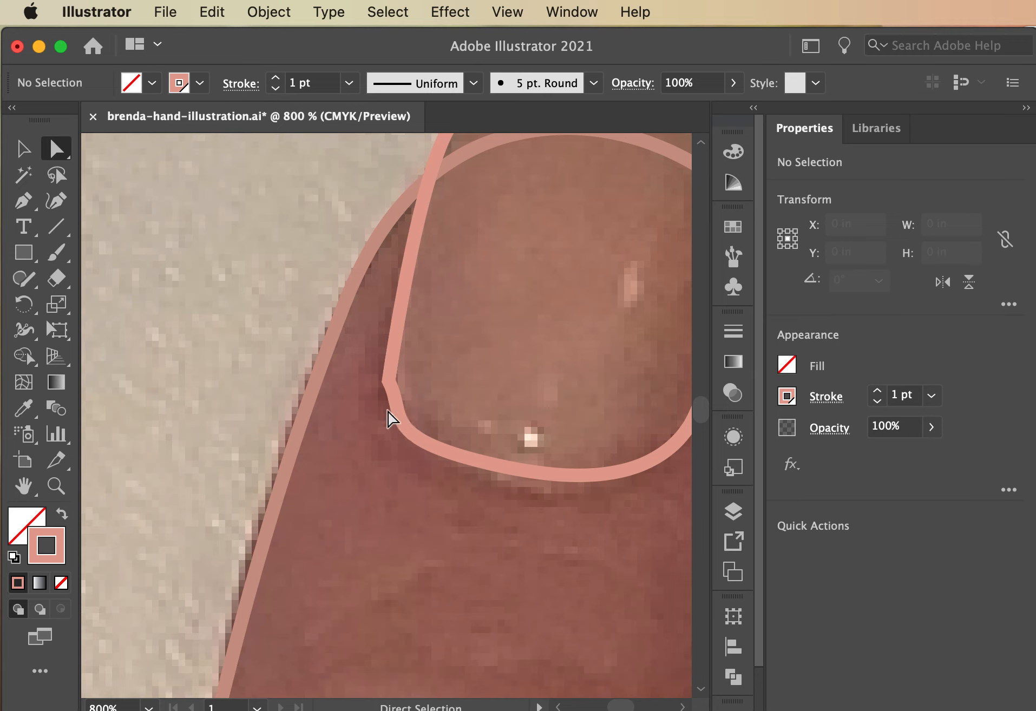
click(391, 382)
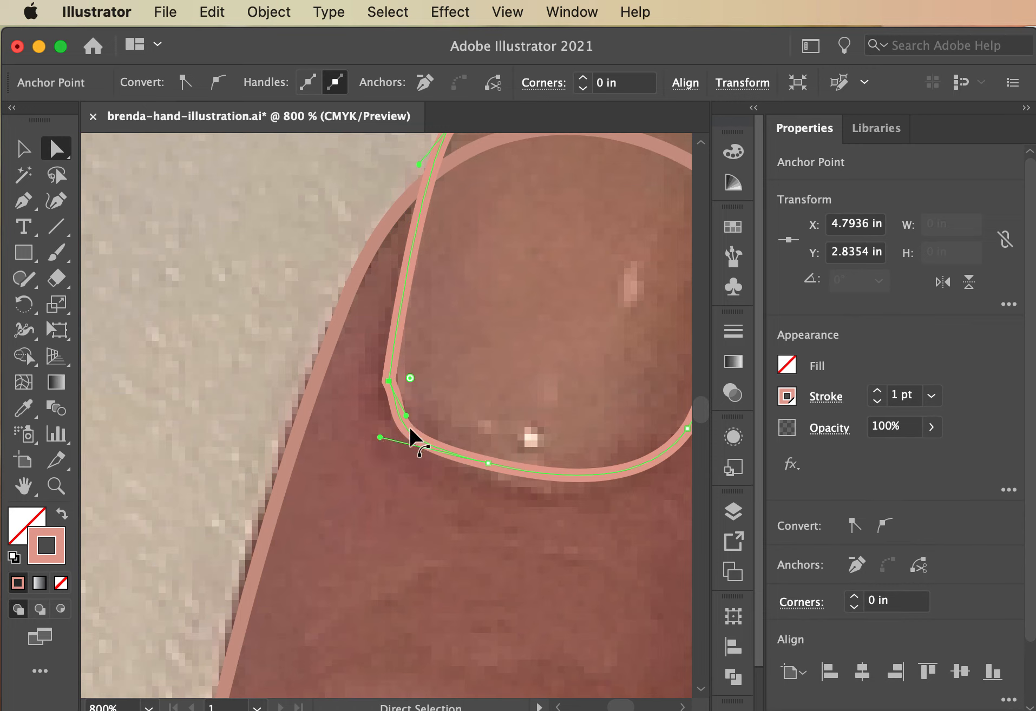
drag(380, 437, 419, 437)
key(shift+c)
drag(389, 381, 387, 408)
Round the tip of the middle fingernail by moving its top anchor point outward and adjusting the handles.
scroll(386, 415, right, 5)
scroll(386, 415, up, 3)
click(23, 149)
click(245, 249)
click(59, 150)
click(352, 270)
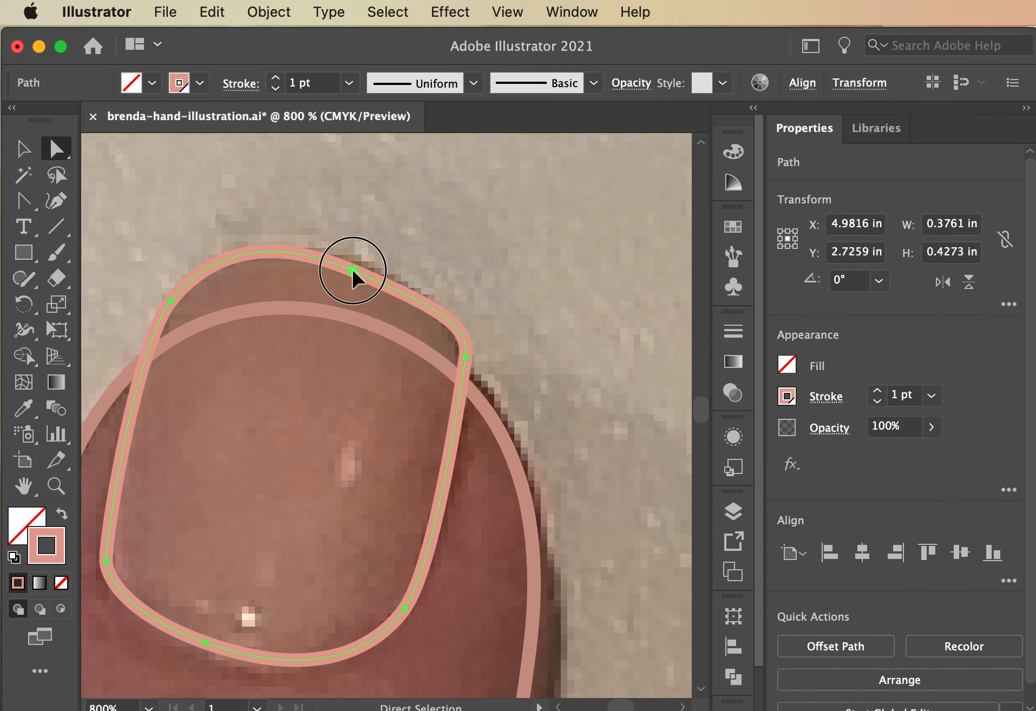
drag(352, 270, 345, 261)
drag(254, 220, 270, 241)
drag(436, 299, 419, 282)
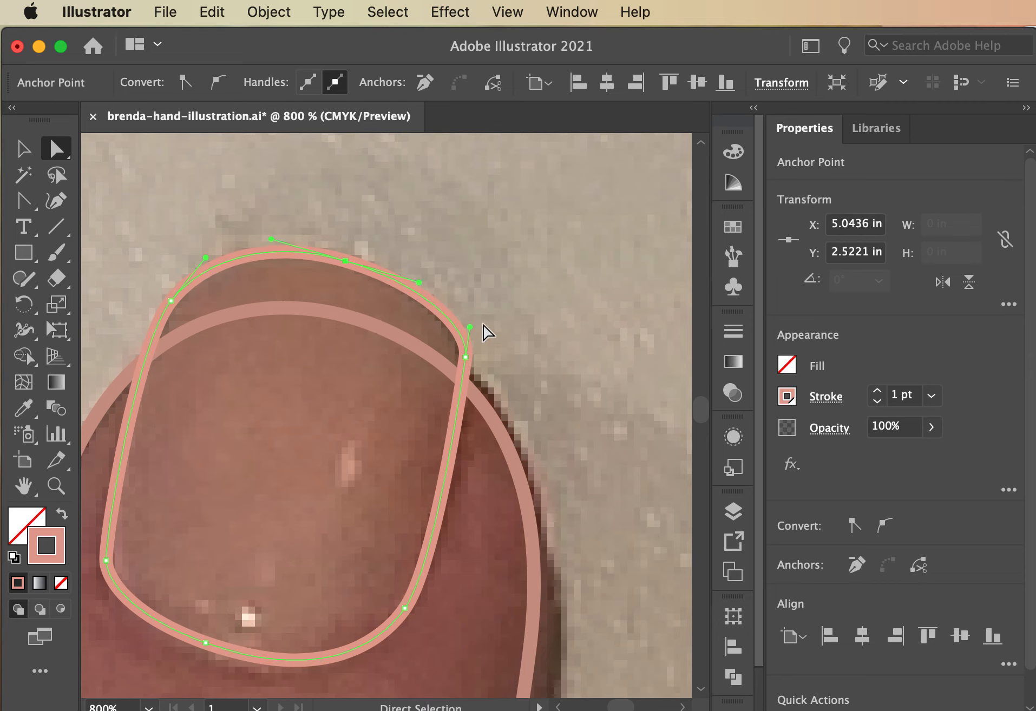
click(561, 335)
Trace the index fingernail with the Pen tool, following its side, tip and base.
key(super+minus)
key(super+minus)
key(super+minus)
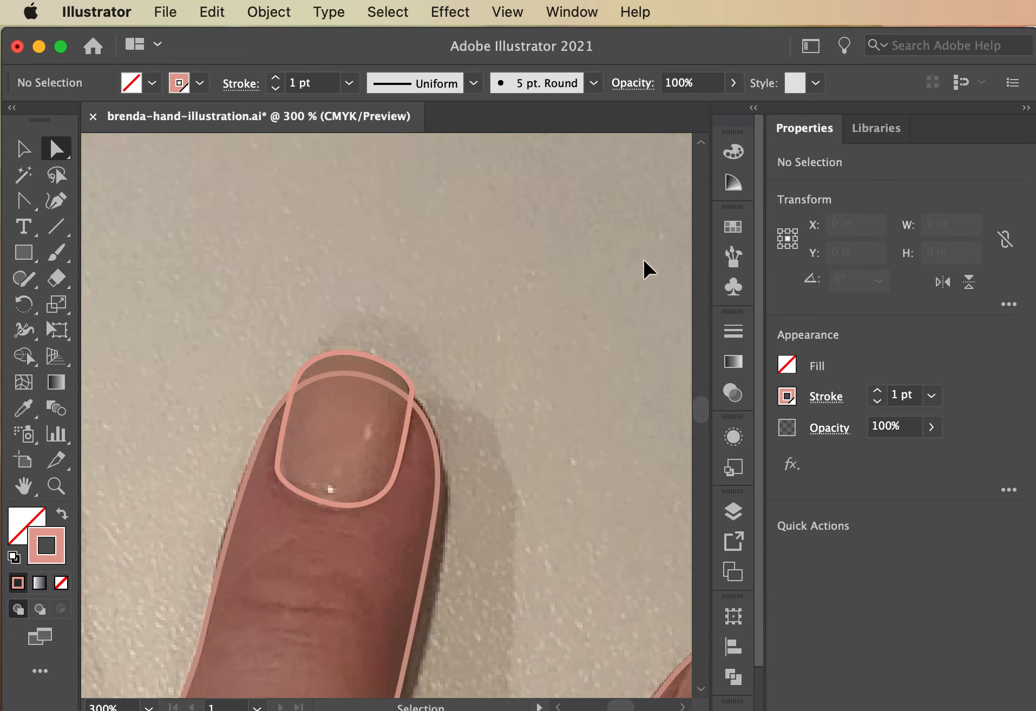
key(super+minus)
drag(556, 445, 369, 259)
key(p)
click(390, 426)
drag(418, 371, 478, 407)
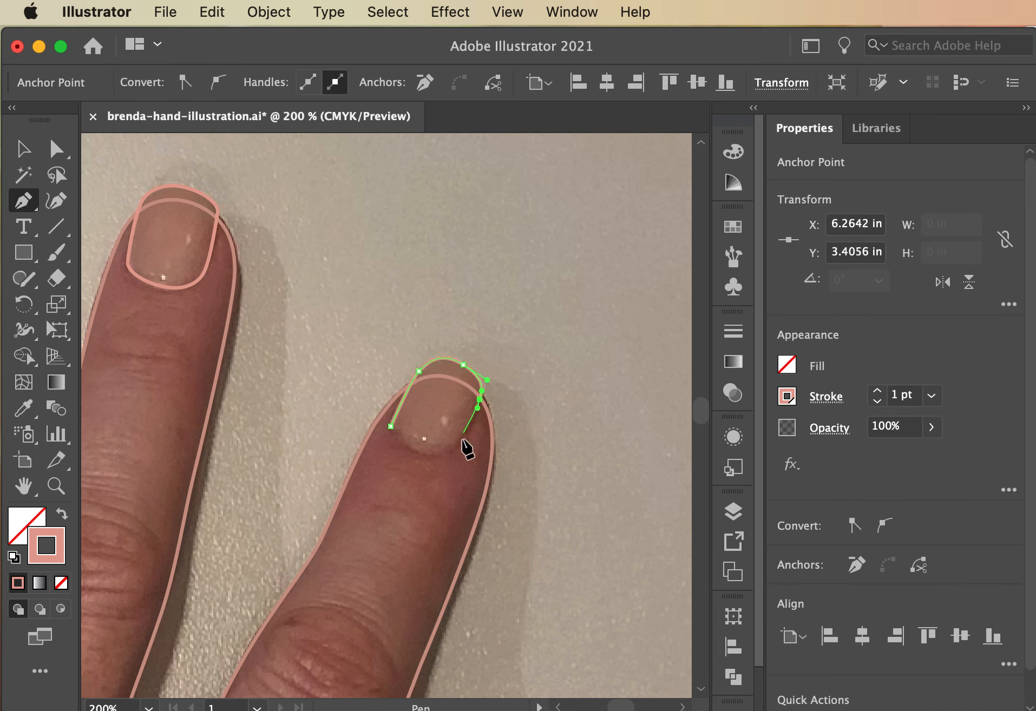
Convert the index fingernail's sharp lower-left corner into a smooth curve with the Anchor Point tool.
click(56, 148)
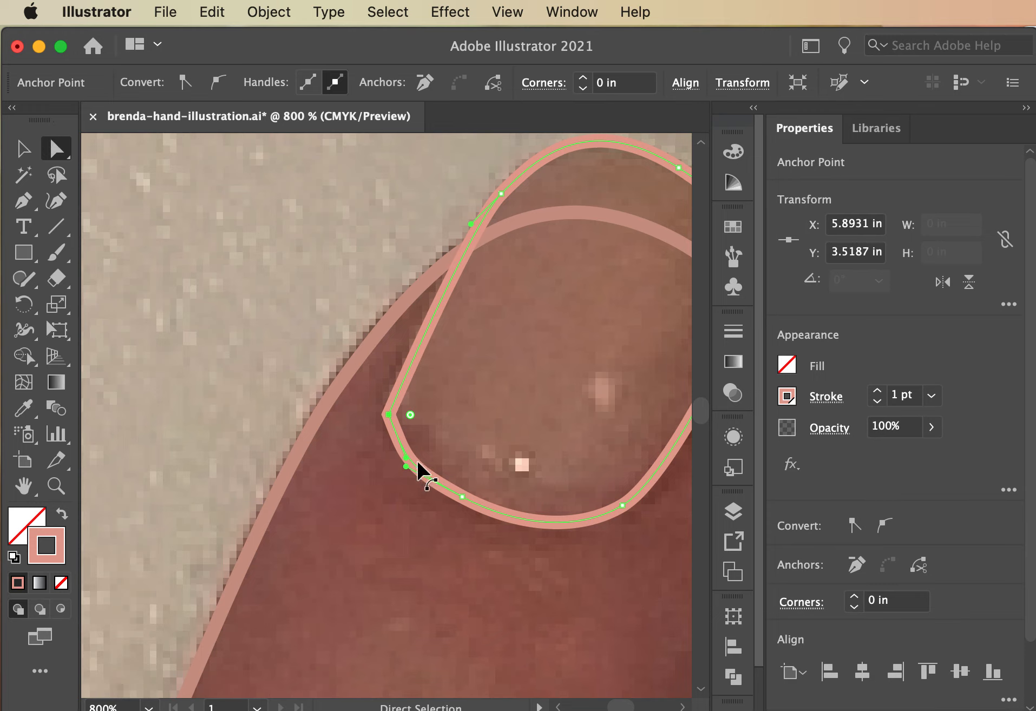
click(389, 414)
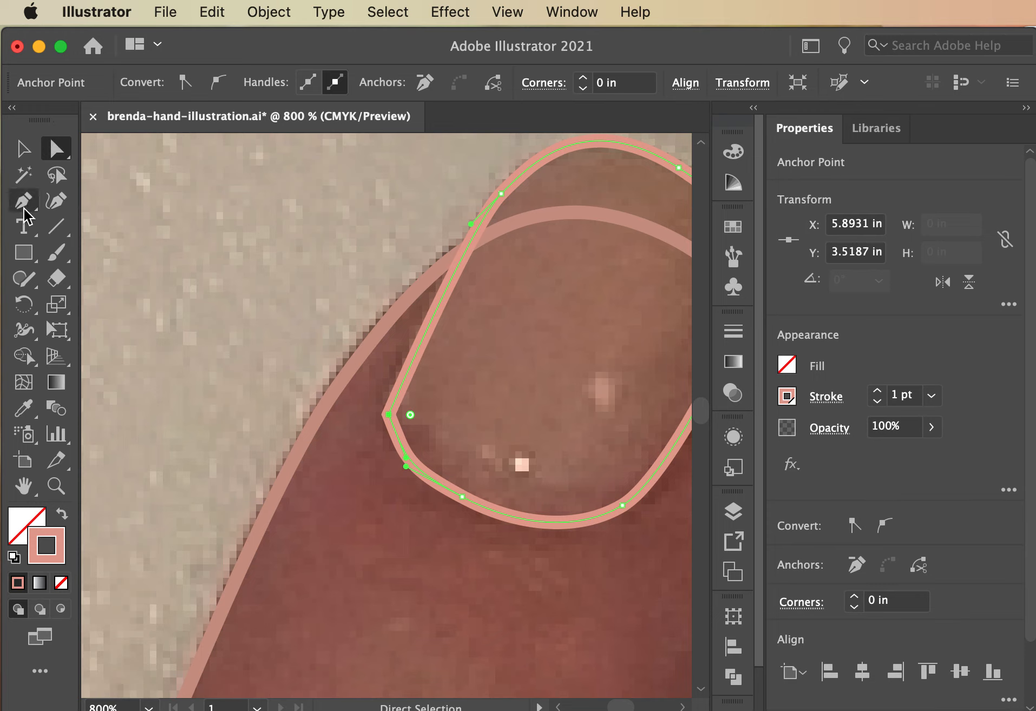
drag(25, 202, 81, 278)
drag(388, 414, 390, 453)
drag(487, 346, 248, 397)
click(57, 148)
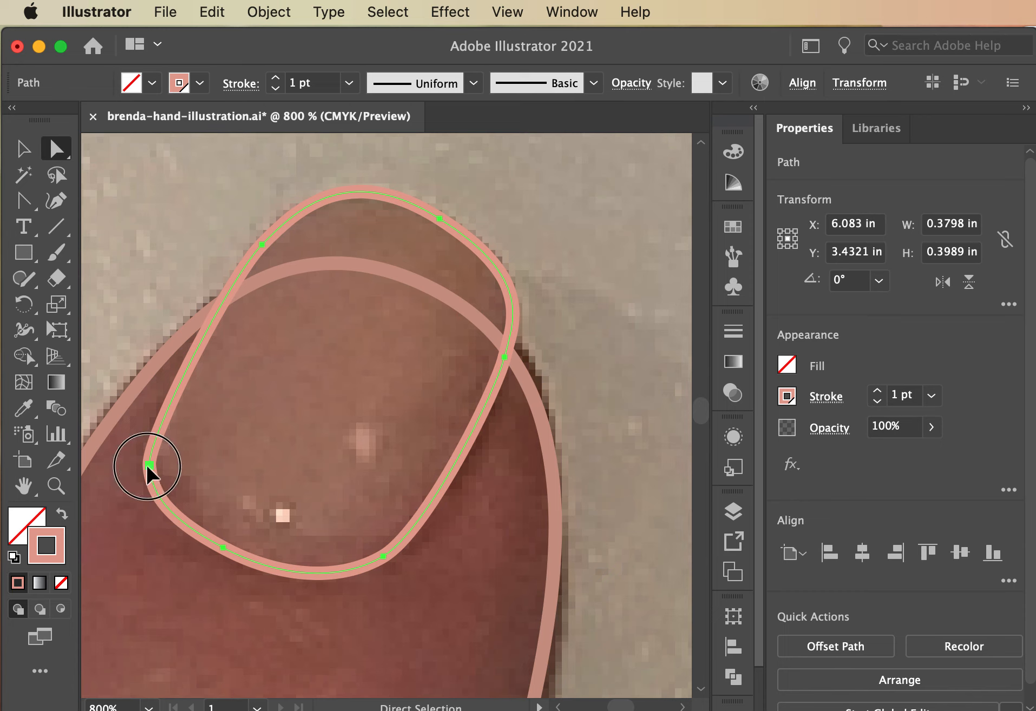
Adjust the index fingernail's side by moving its lower anchor slightly inward and its upper anchor slightly outward.
mouse_move(147, 465)
mouse_down()
mouse_move(158, 455)
mouse_move(150, 466)
mouse_move(157, 456)
mouse_move(160, 464)
mouse_up()
key(super+z)
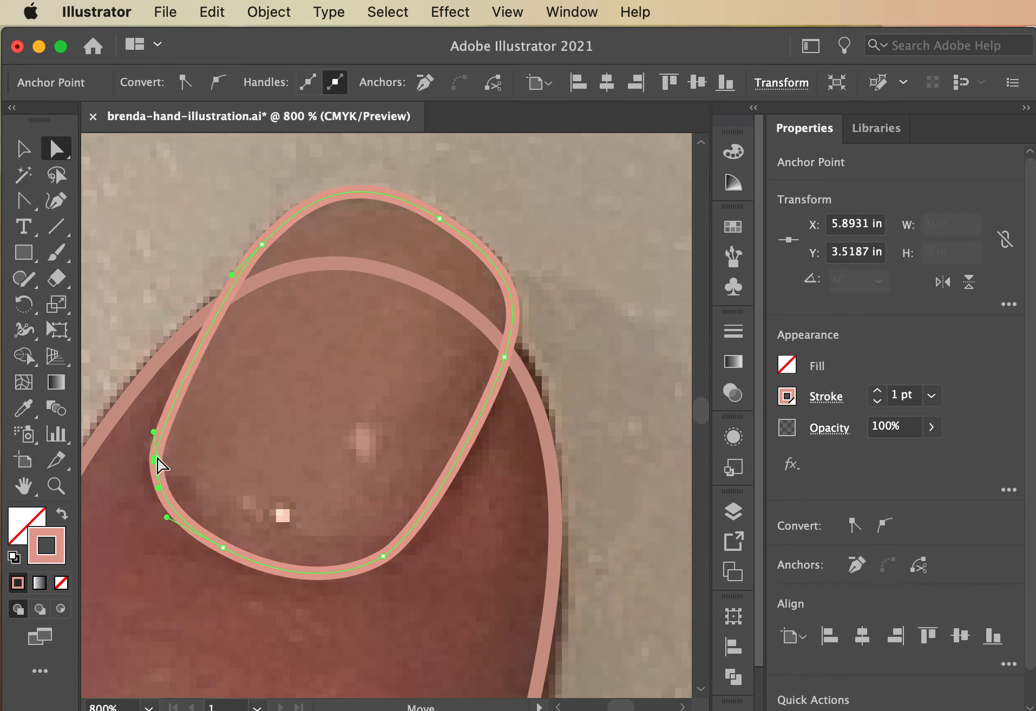
click(222, 240)
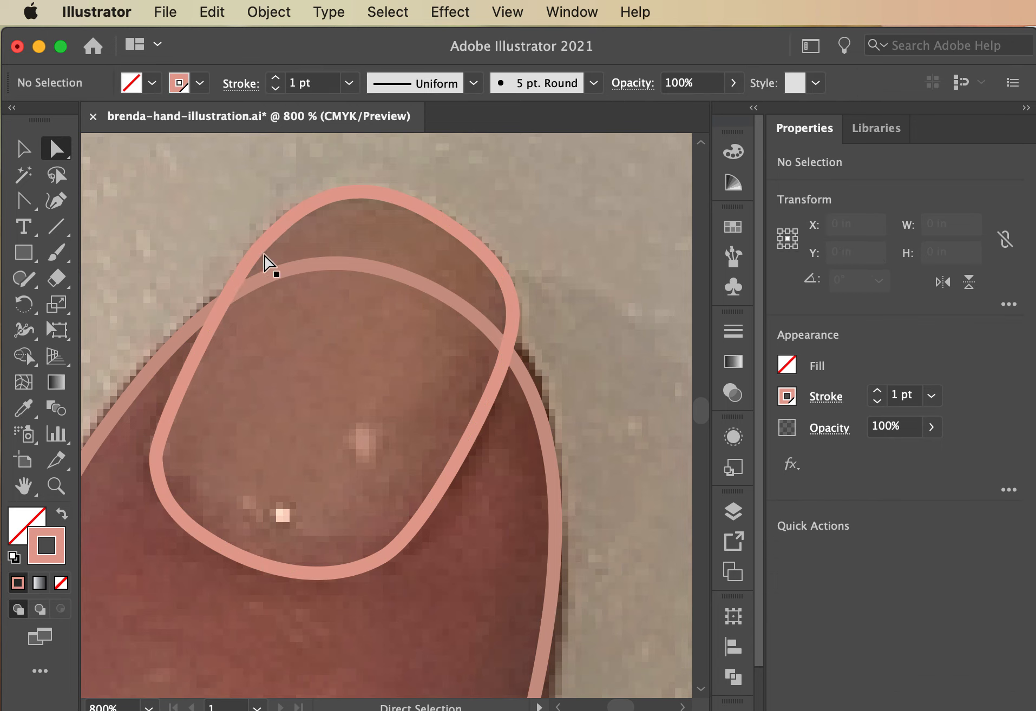
click(250, 271)
click(263, 245)
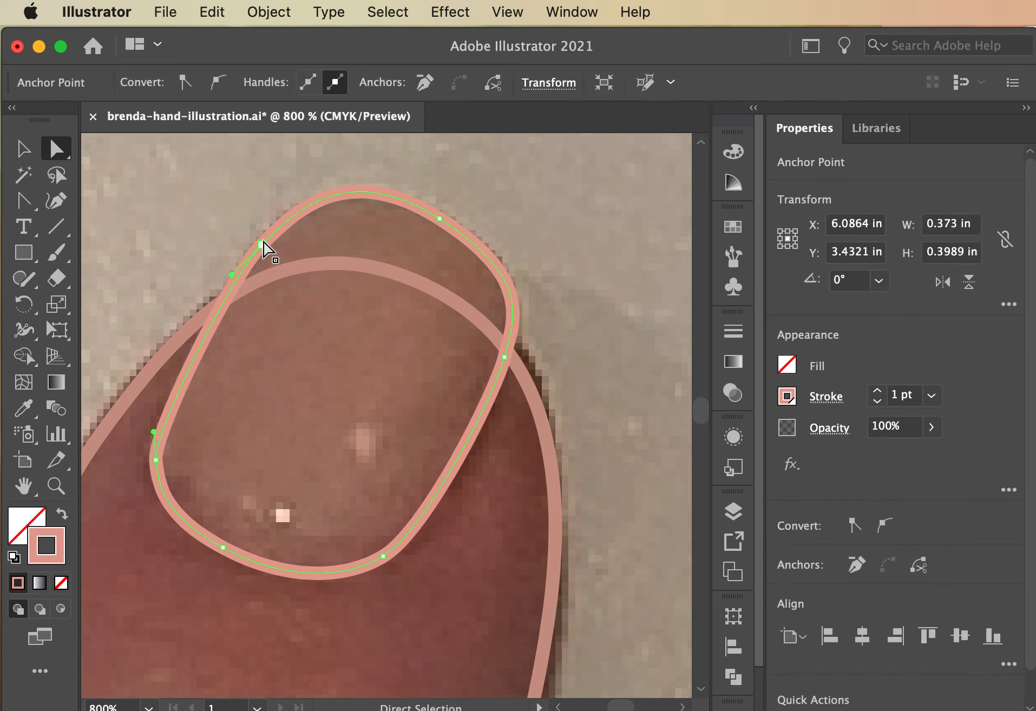
click(263, 245)
drag(264, 244, 254, 244)
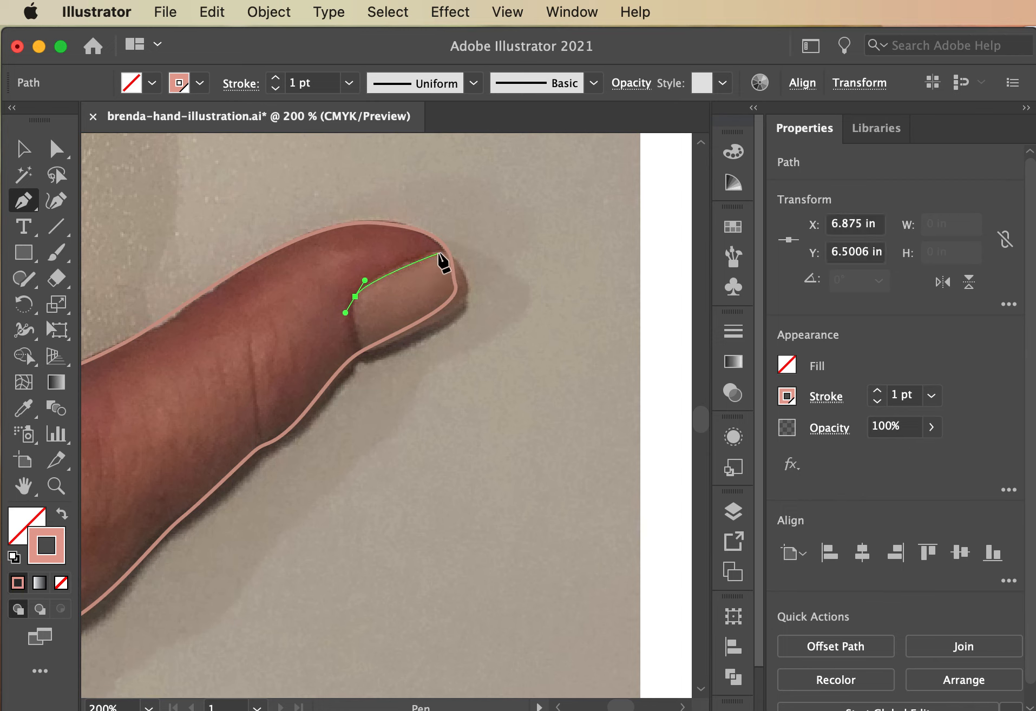
Trace the upper edge and rounded tip of the thumbnail with the Pen tool.
mouse_move(438, 253)
mouse_down()
mouse_move(448, 251)
mouse_move(466, 300)
mouse_move(447, 317)
mouse_up()
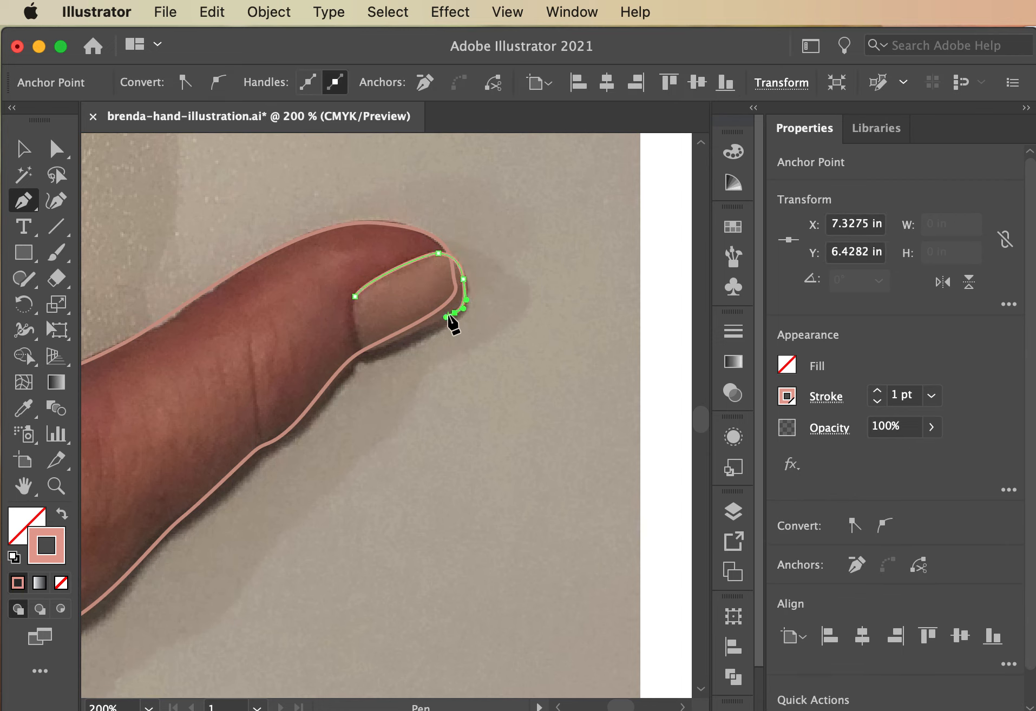
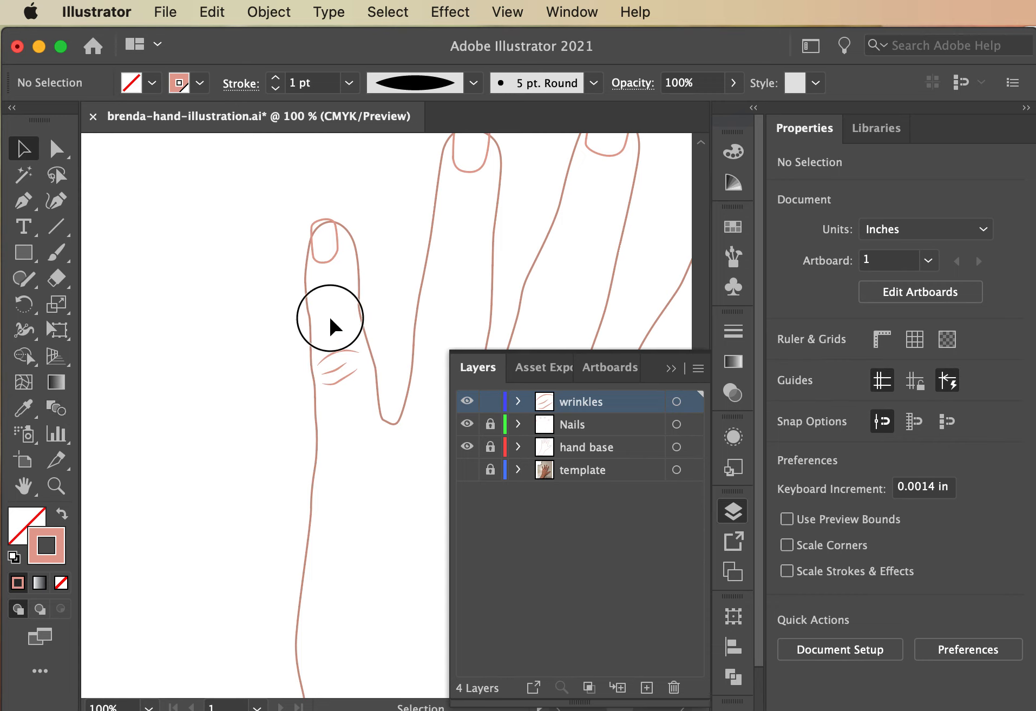
Set the stroke weight of the little finger's wrinkle lines to 0.5 pt.
click(332, 365)
click(348, 83)
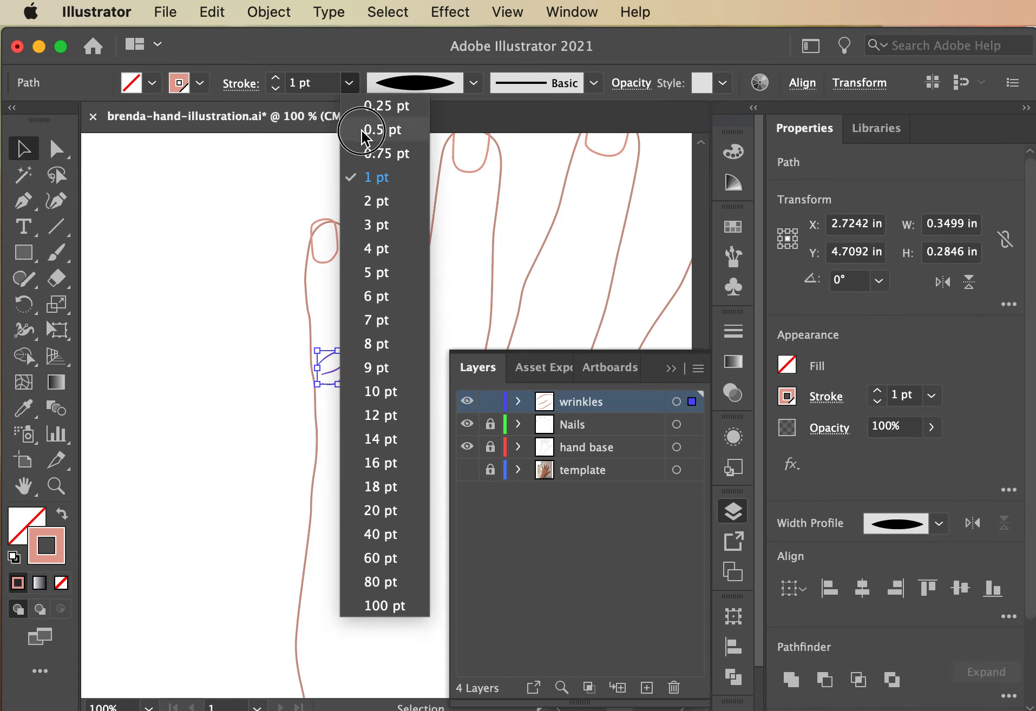
click(364, 130)
click(212, 320)
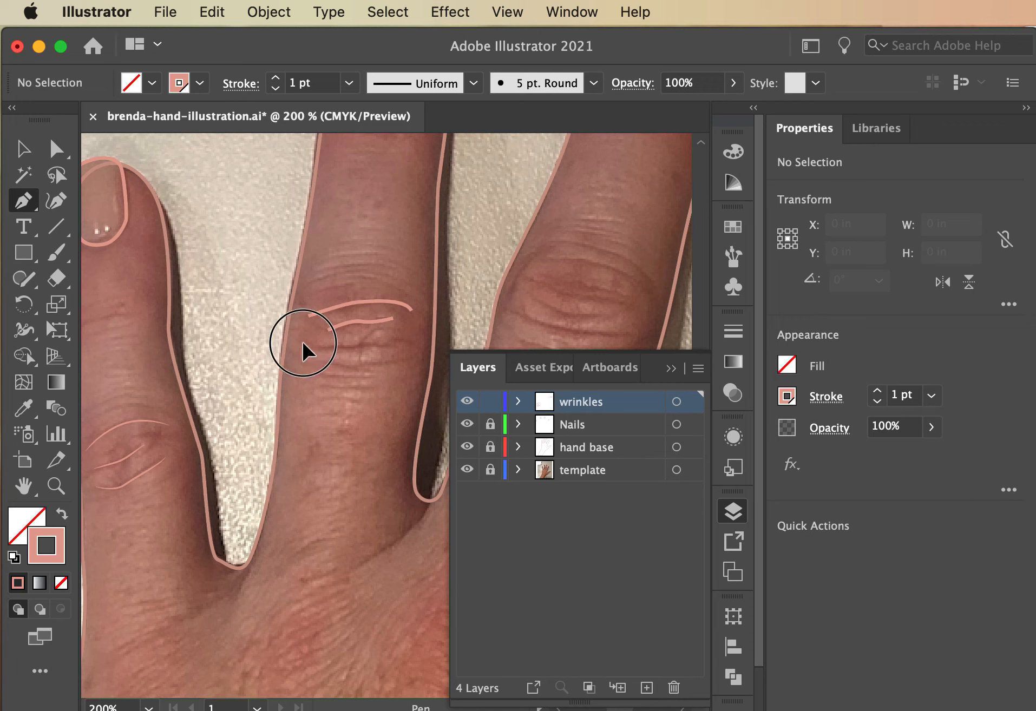
Draw a third, lowest wrinkle line across the ring finger's knuckle with the Pen tool.
click(303, 343)
drag(351, 349, 411, 342)
click(20, 149)
click(246, 211)
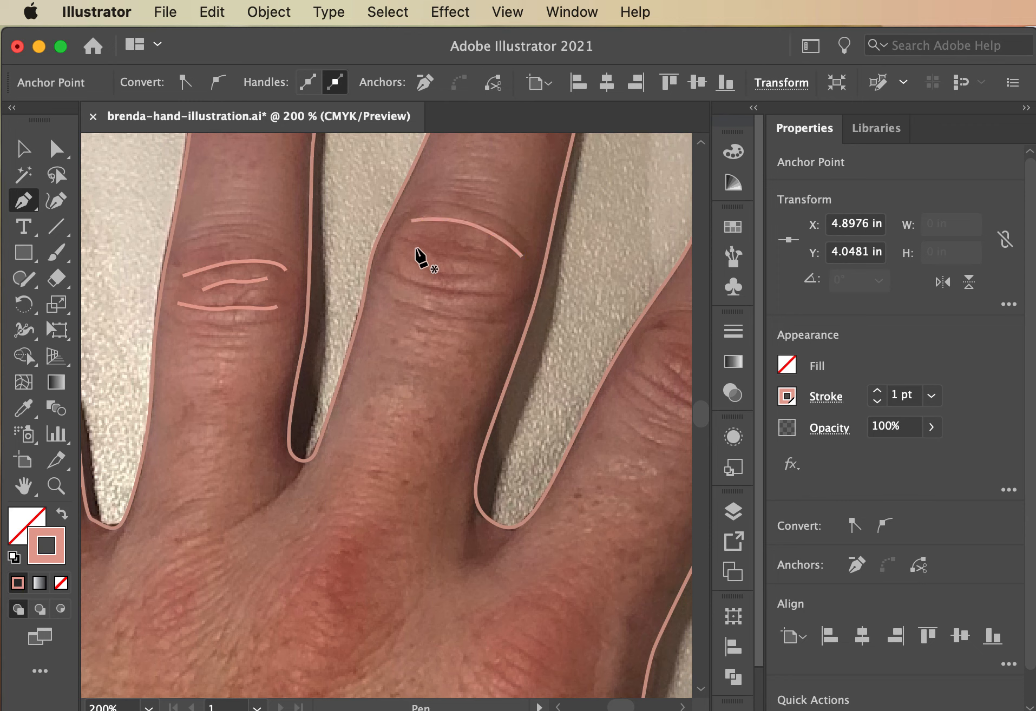
Draw two curved wrinkle lines across the middle finger's knuckle below its top wrinkle.
drag(468, 259, 514, 278)
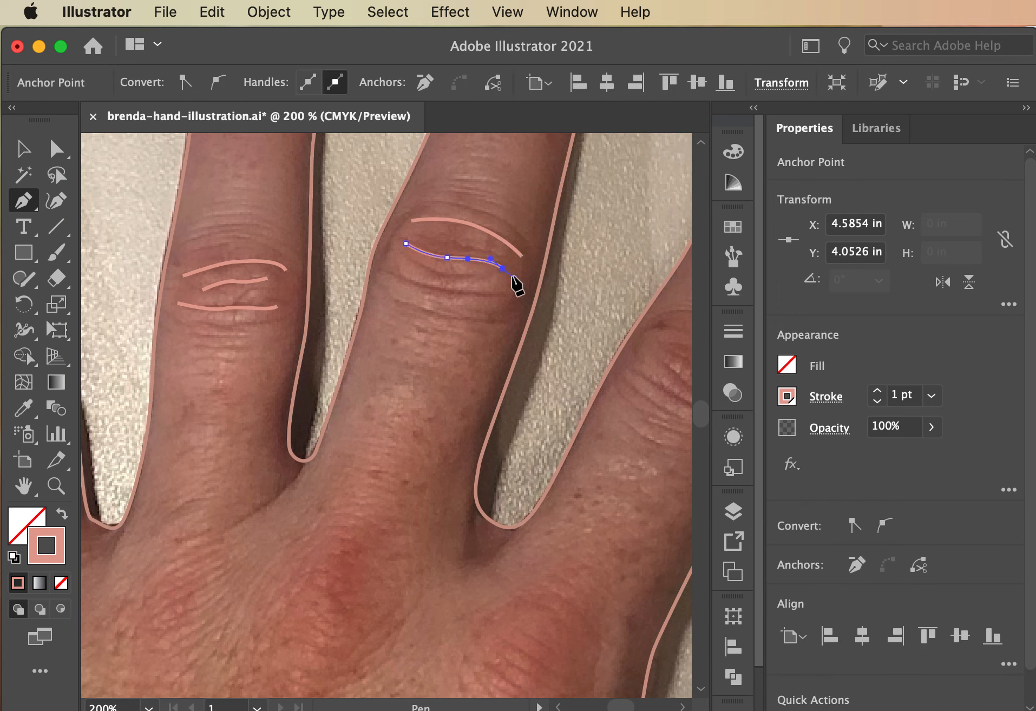
click(23, 150)
click(23, 204)
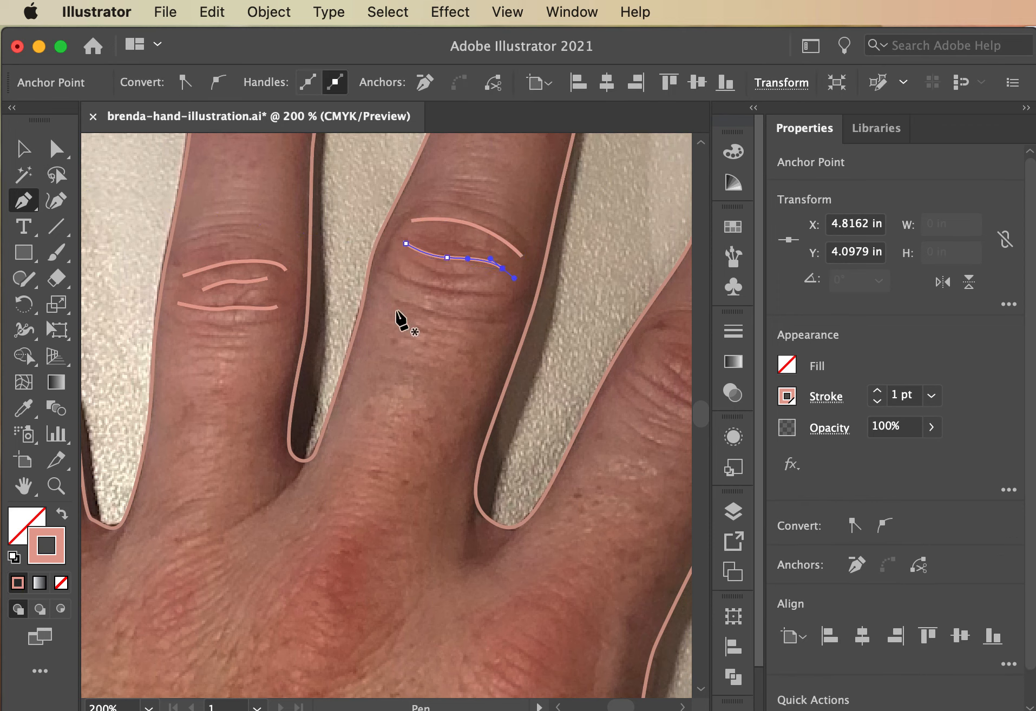
click(393, 271)
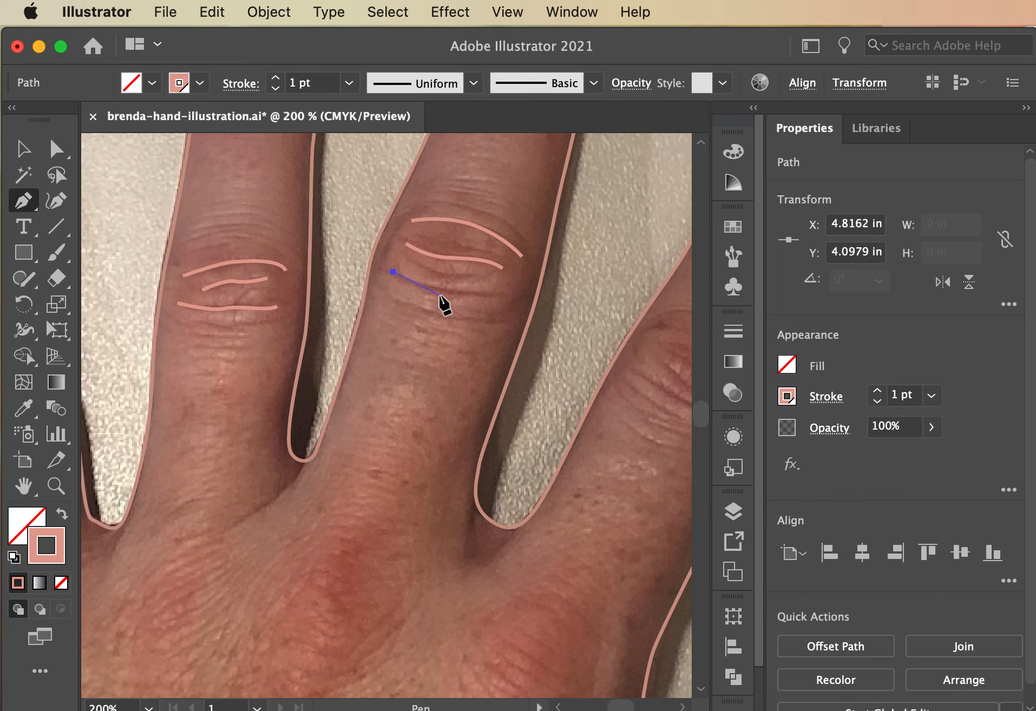
drag(443, 294, 512, 295)
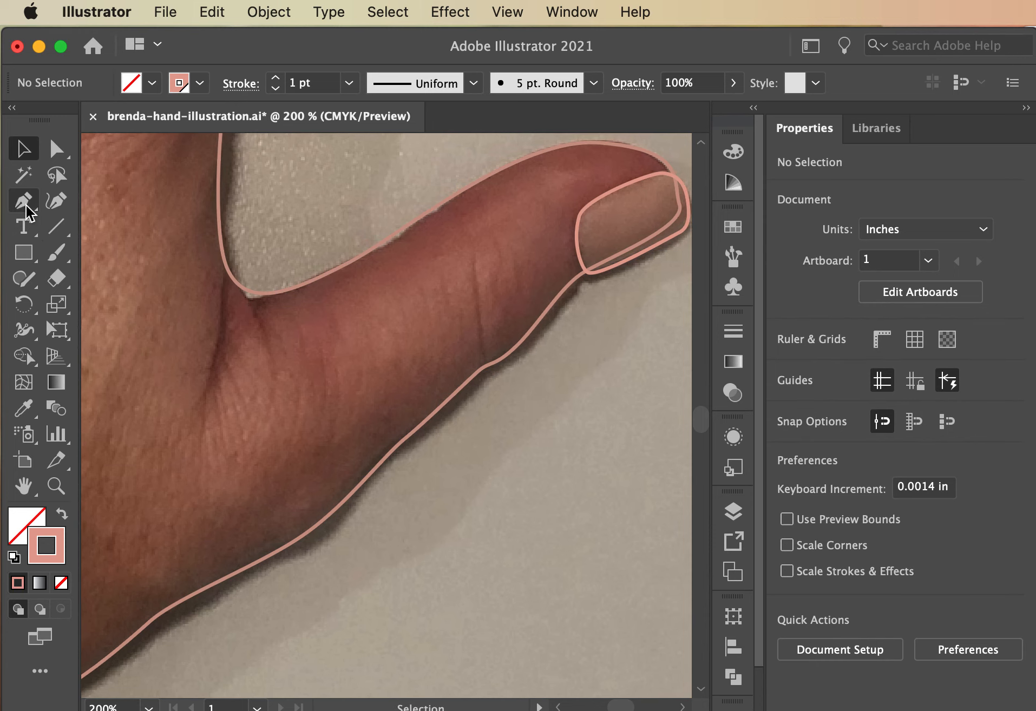
Draw a long curved wrinkle across the thumb's knuckle, ending at the thumb's lower outline.
click(23, 200)
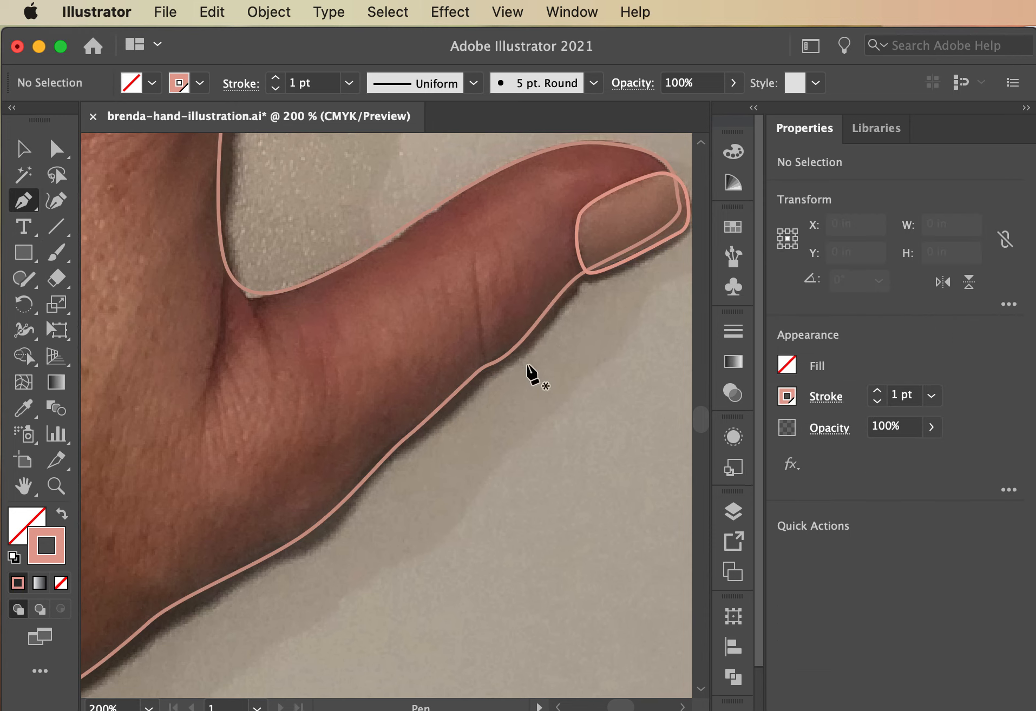
click(471, 262)
drag(482, 355, 524, 397)
click(492, 358)
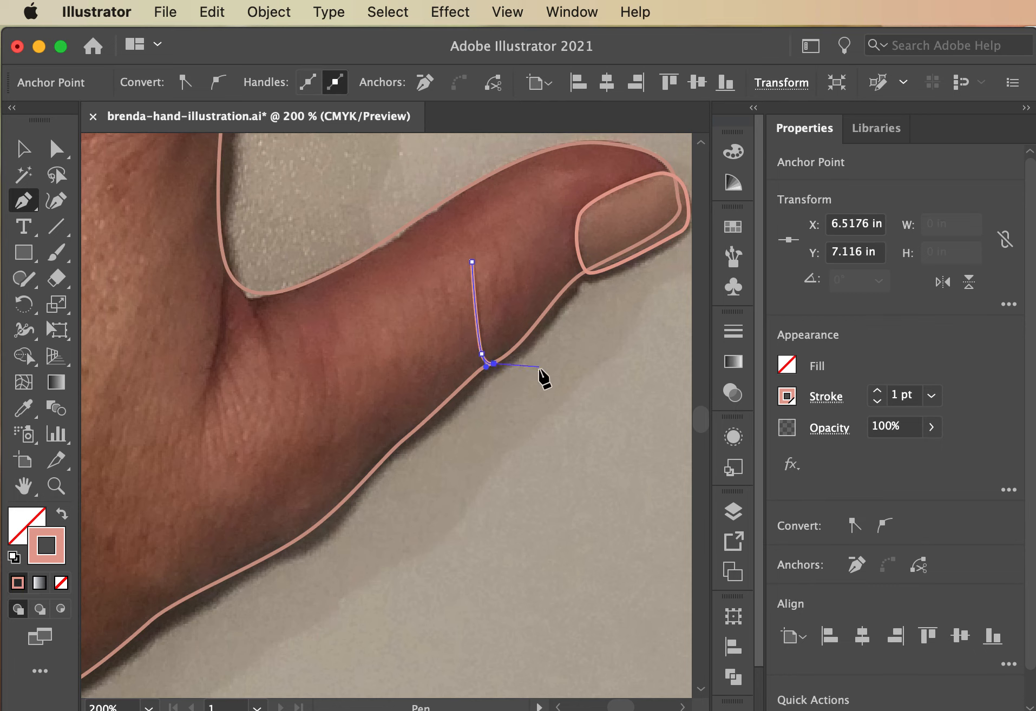
key(v)
click(550, 471)
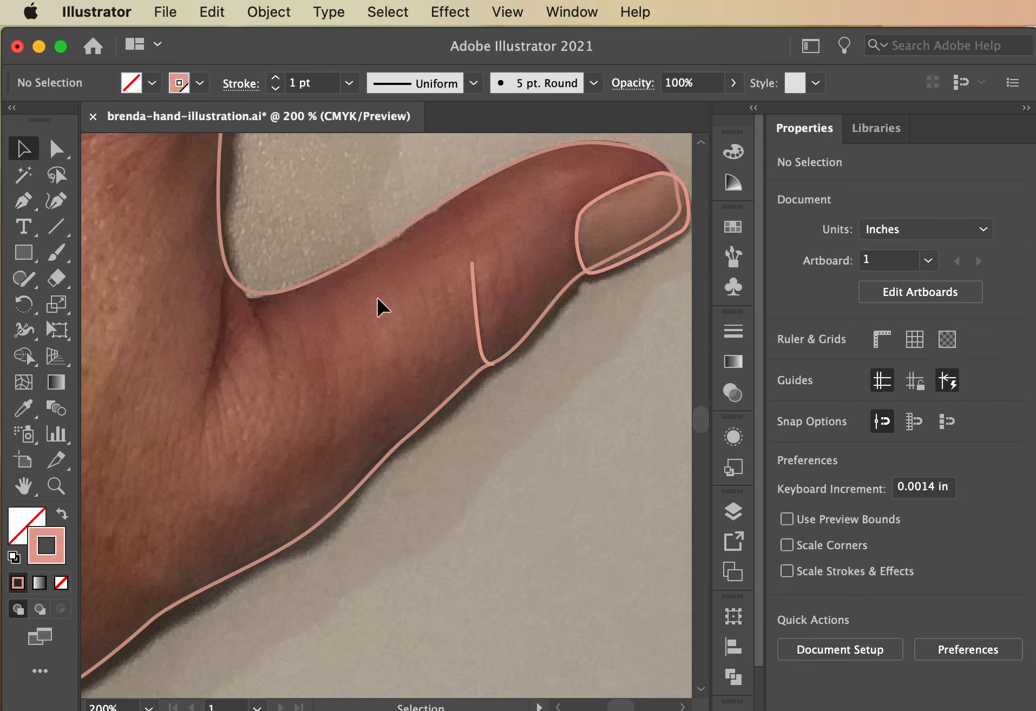
Add a short curved wrinkle between the thumb's long knuckle wrinkle and the thumbnail, near the lower outline.
click(22, 201)
click(505, 326)
drag(507, 348, 505, 358)
click(24, 148)
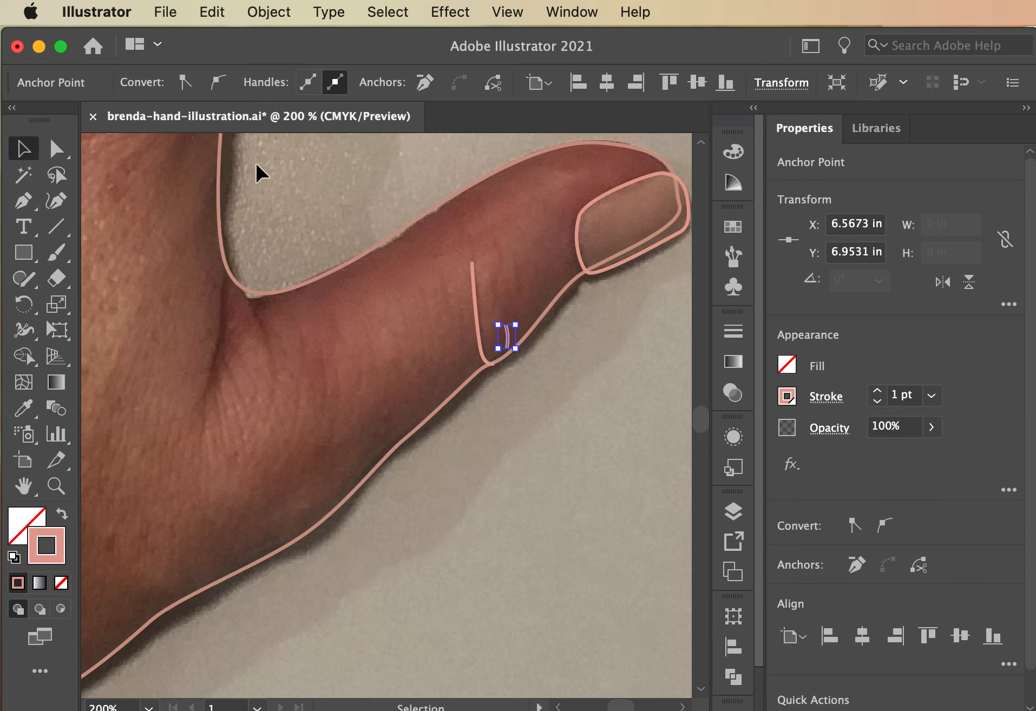
click(523, 333)
key(super+minus)
key(super+minus)
key(super+minus)
key(super+minus)
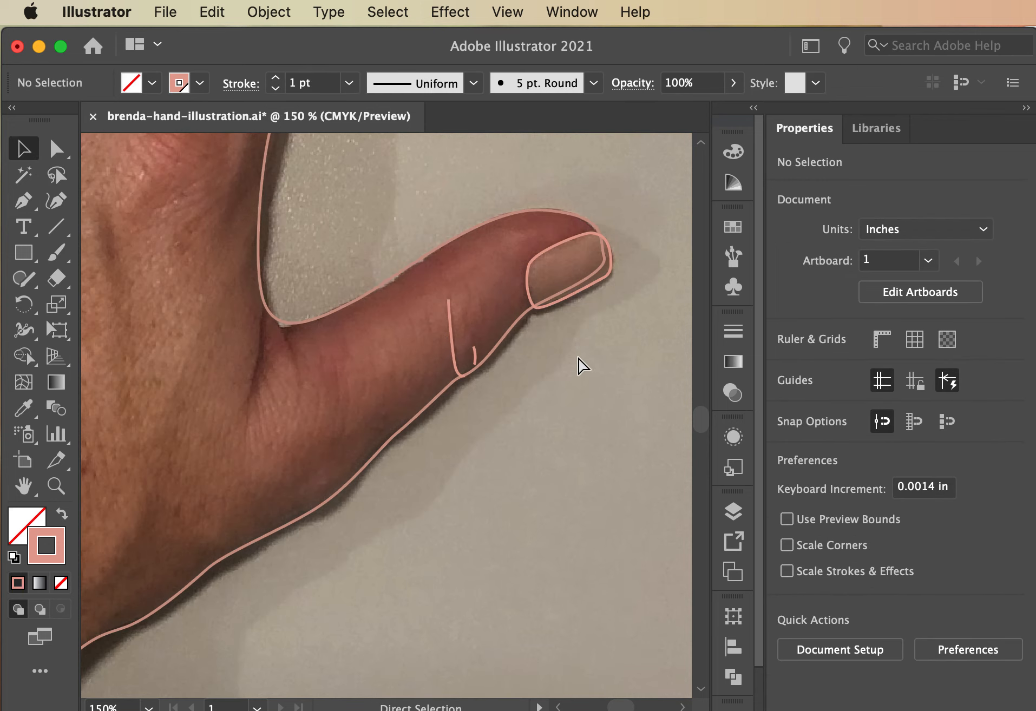
key(space)
drag(555, 326, 655, 277)
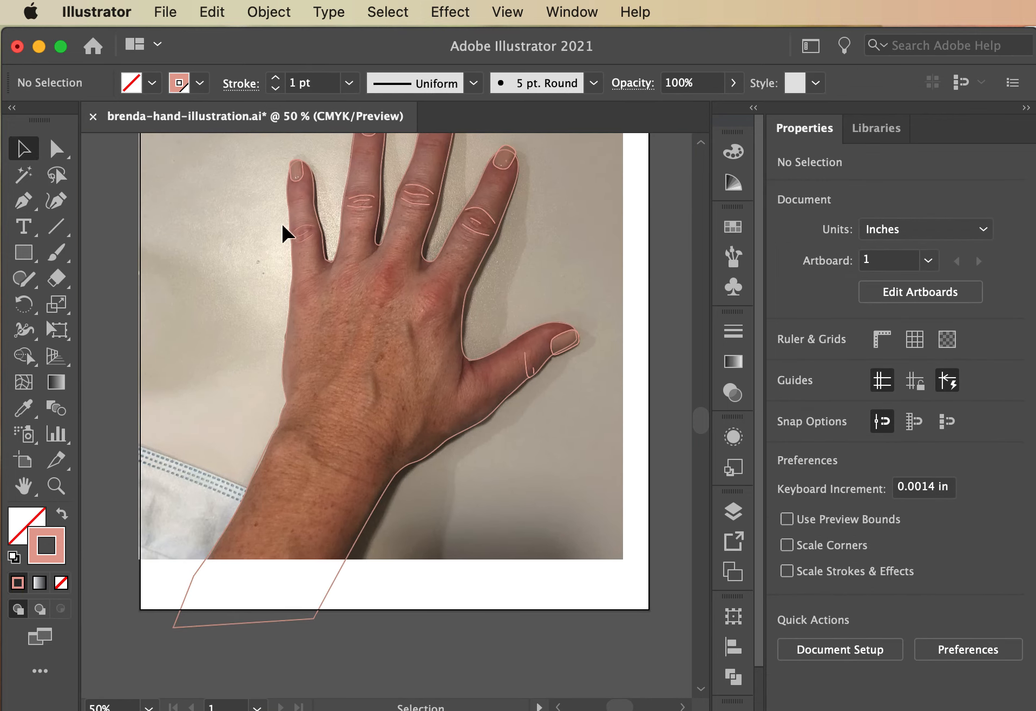
Give the knuckle wrinkles on the ring, middle and index fingers and the thumb an elliptical width profile tapering at both ends and a 0.5 pt stroke.
drag(336, 187, 560, 387)
click(732, 511)
click(671, 370)
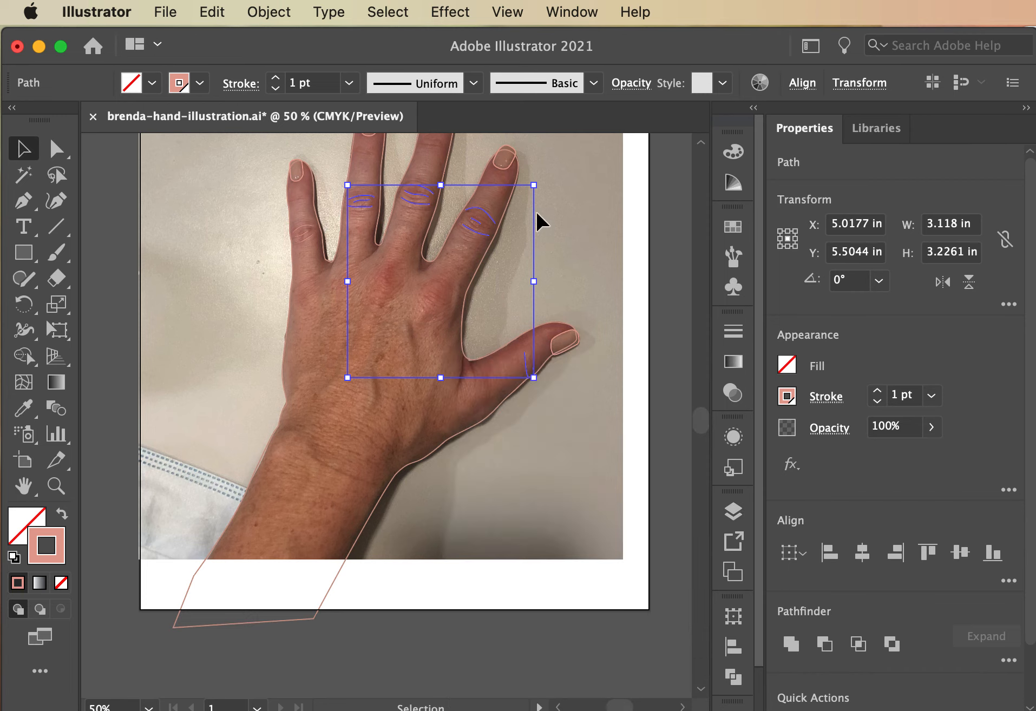
click(473, 83)
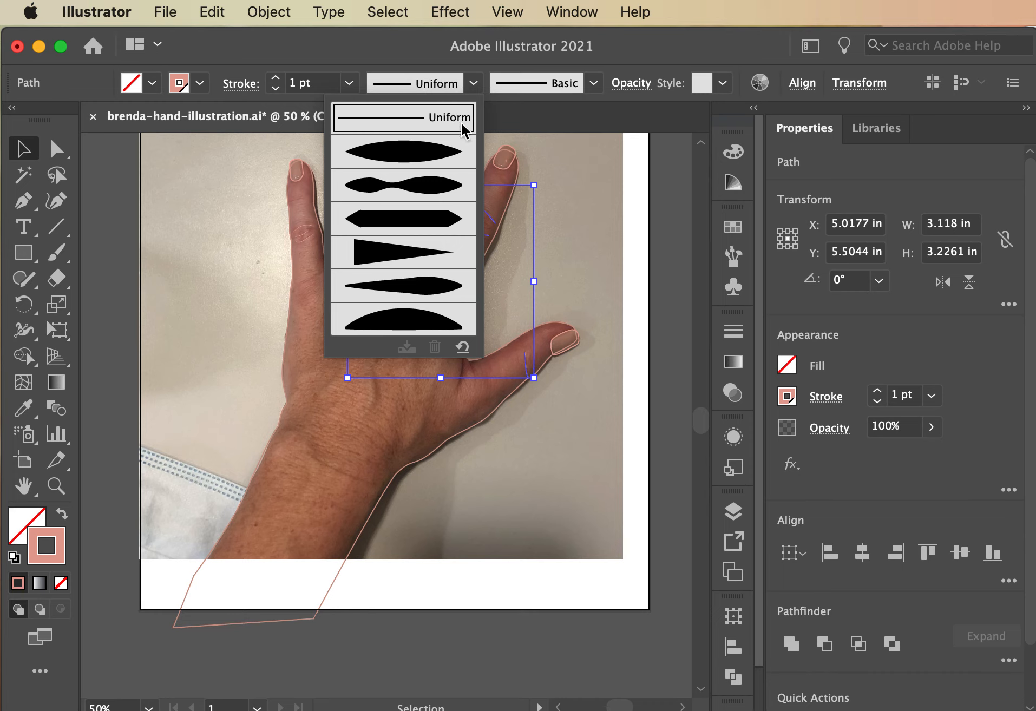
click(442, 157)
click(473, 85)
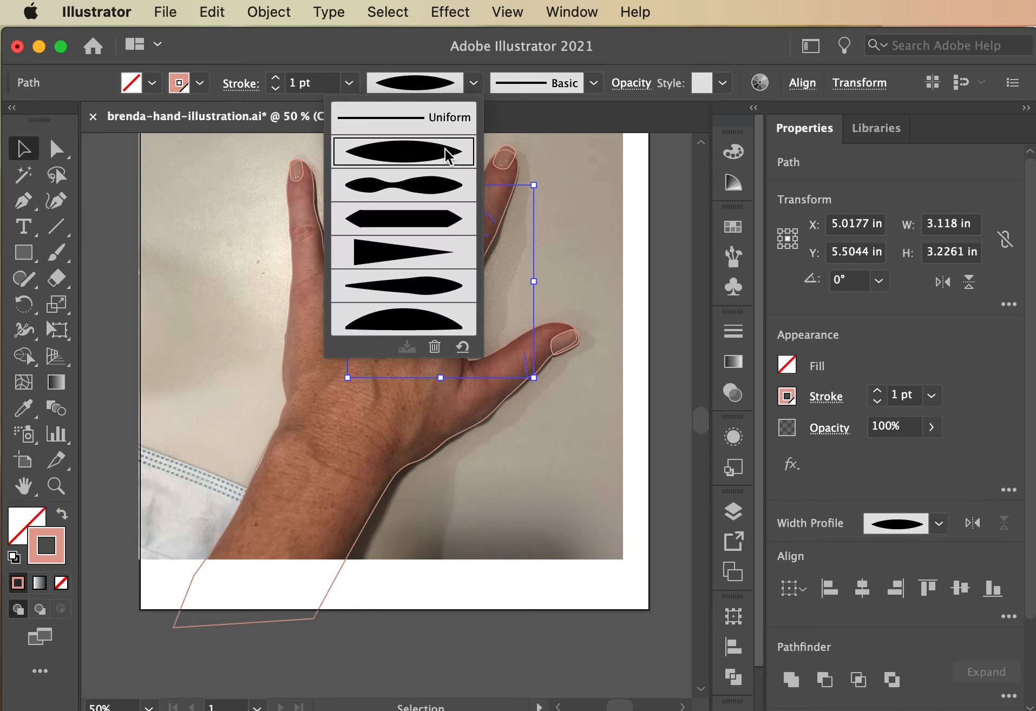
click(276, 88)
click(276, 88)
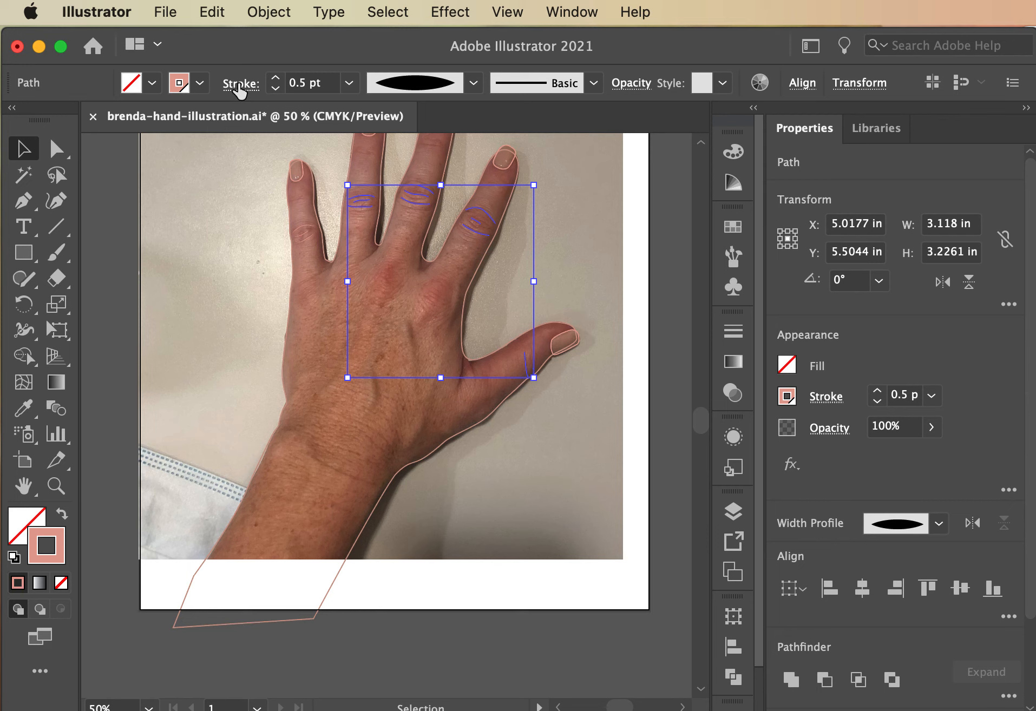
click(106, 230)
Recolor the strokes of all the knuckle wrinkles, including the little finger's, to the darker pink C98077.
drag(227, 172, 600, 466)
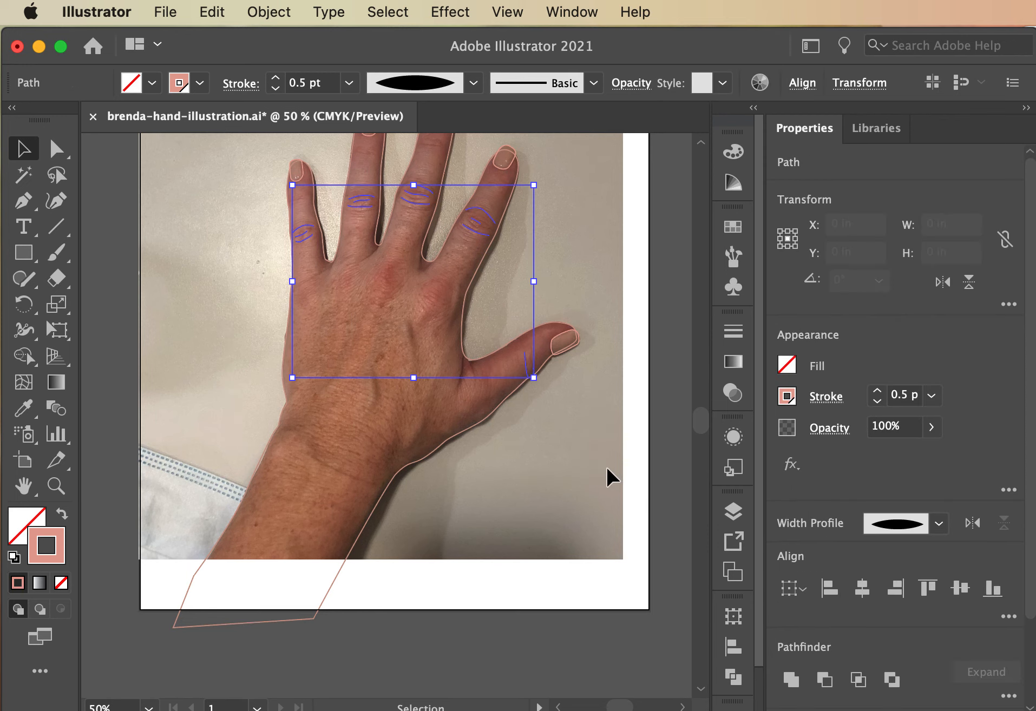
double_click(46, 547)
click(431, 385)
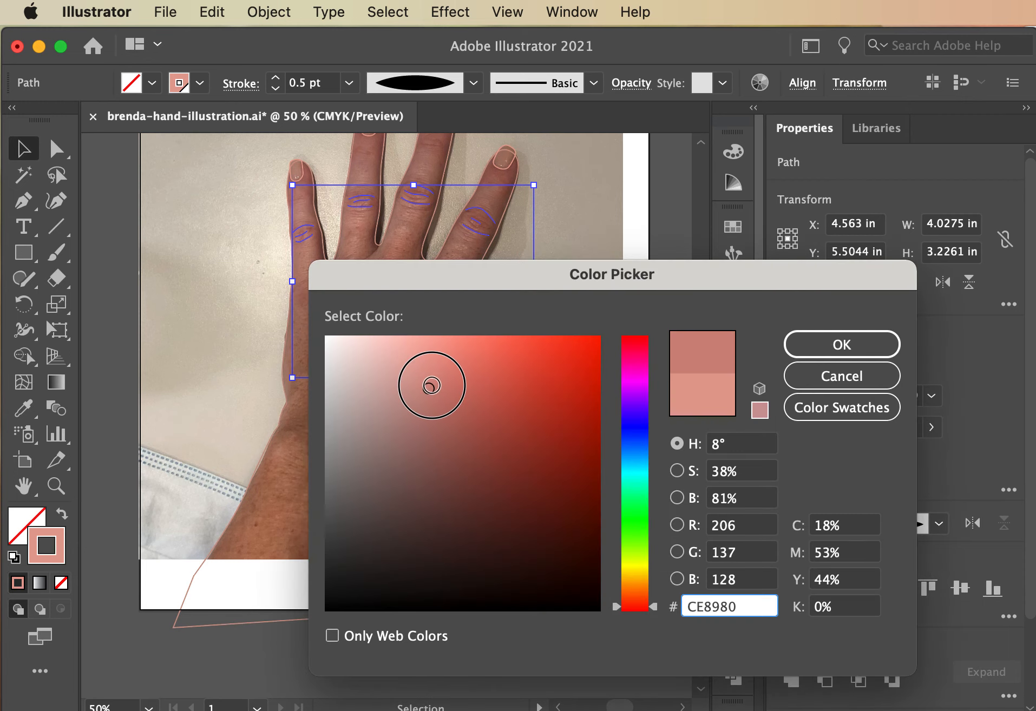
drag(431, 386, 437, 394)
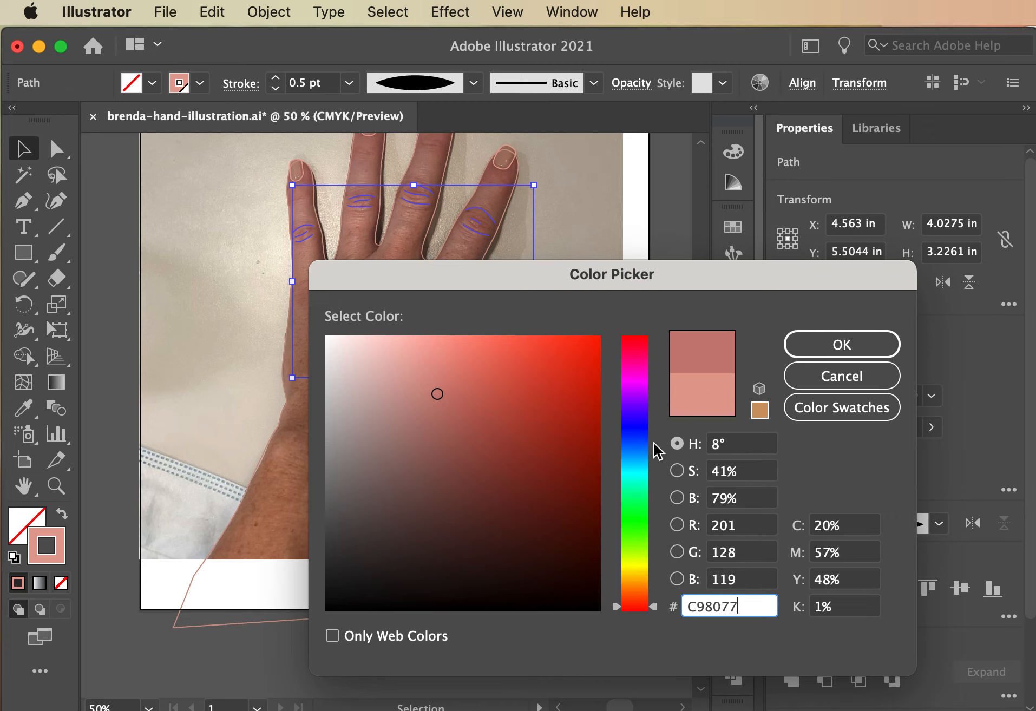
click(840, 344)
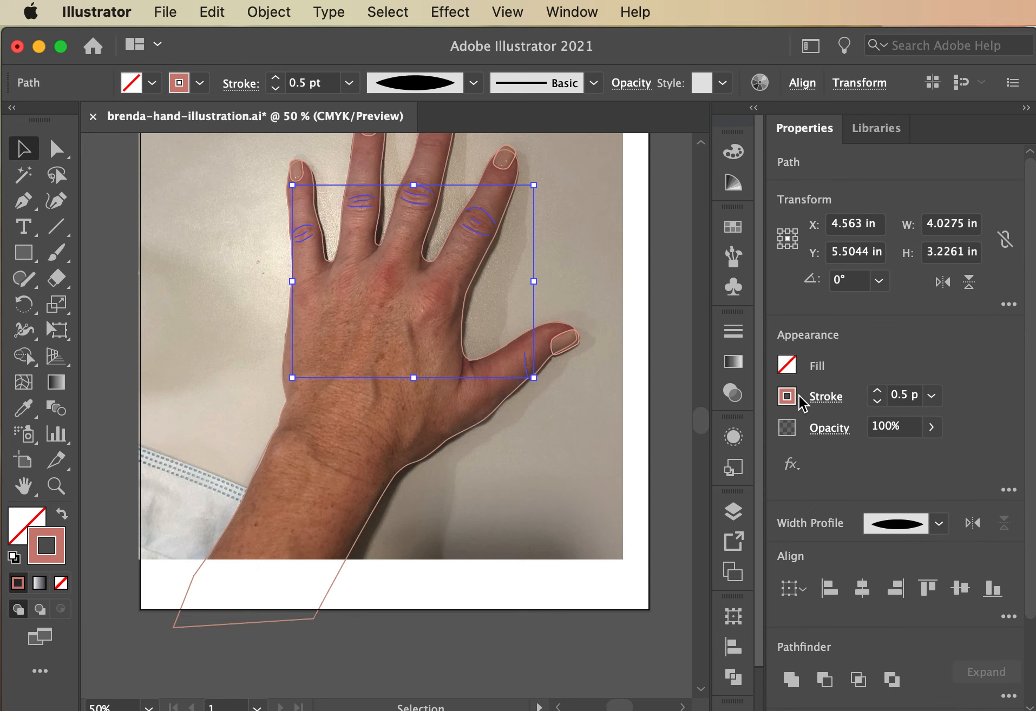
click(668, 252)
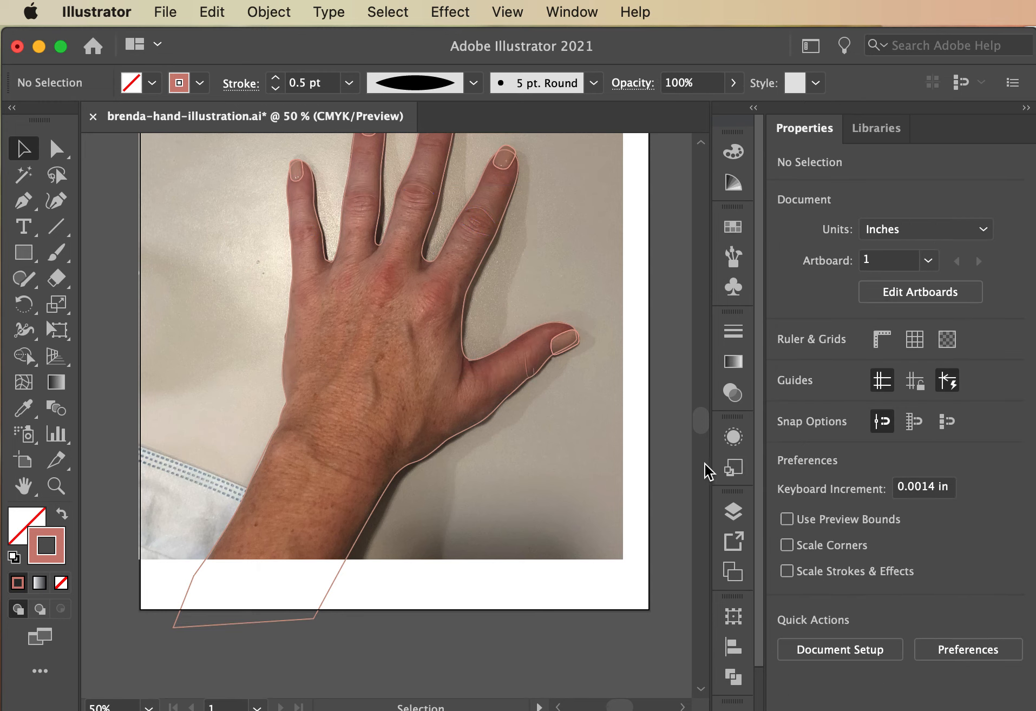
Hide the template layer and swap the hand base outline's stroke and fill so its skin color fills the hand shape.
click(733, 512)
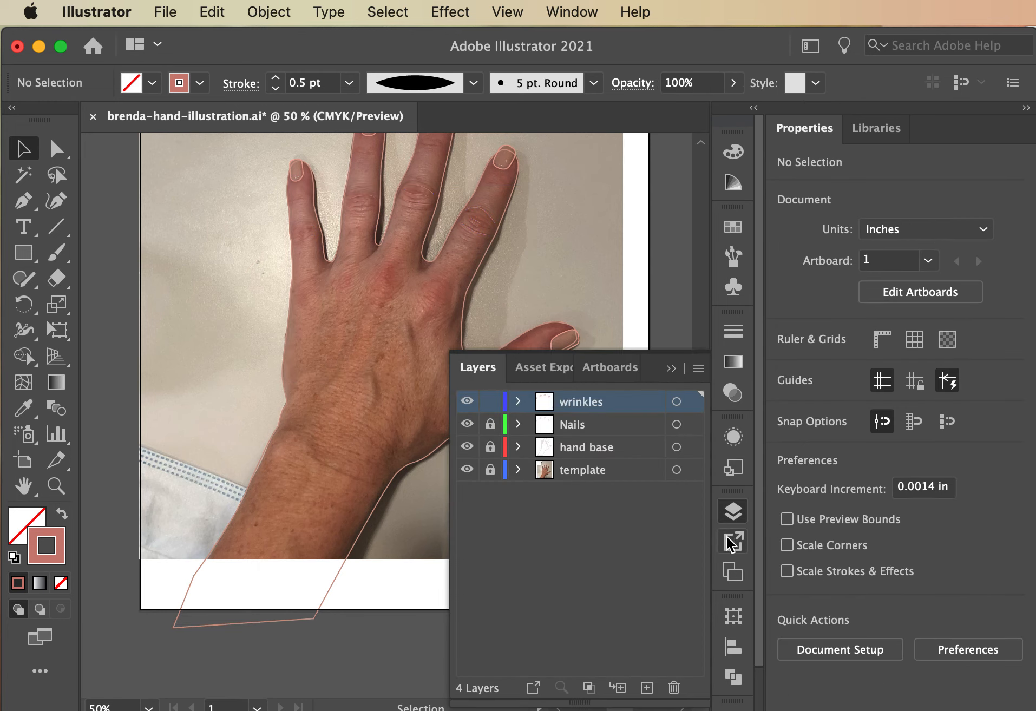
click(467, 469)
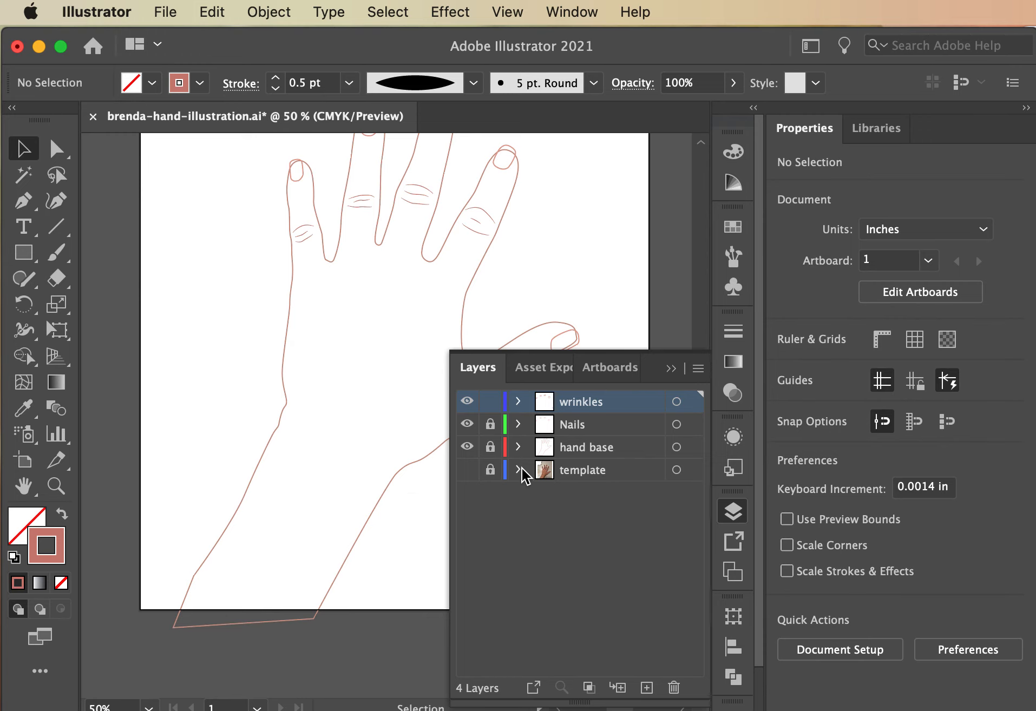
click(463, 302)
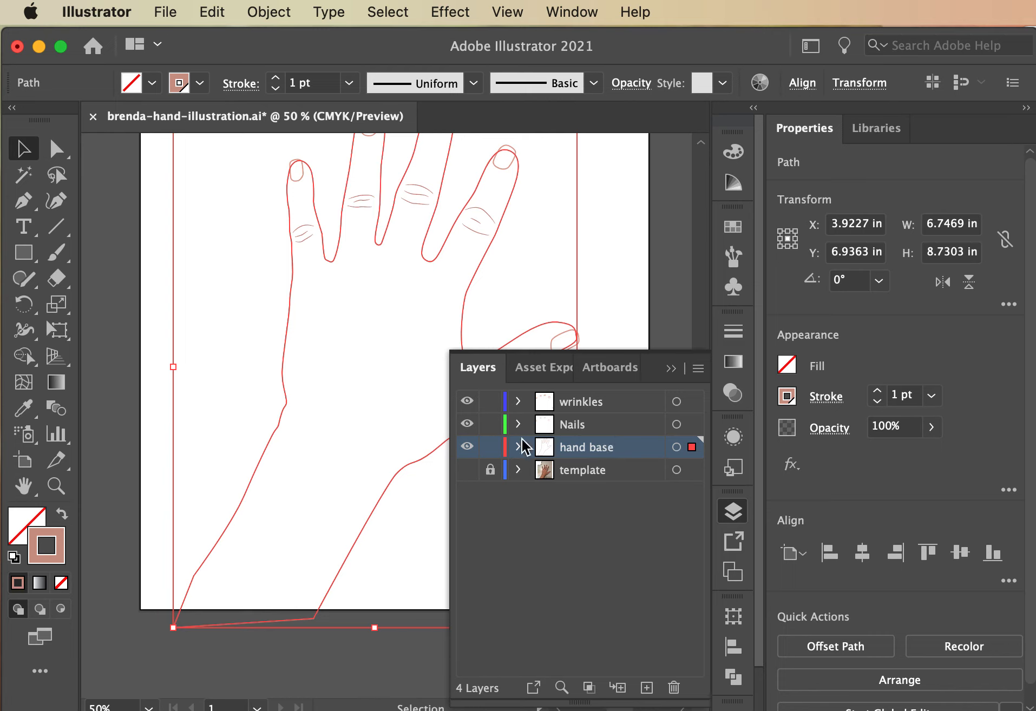
click(61, 516)
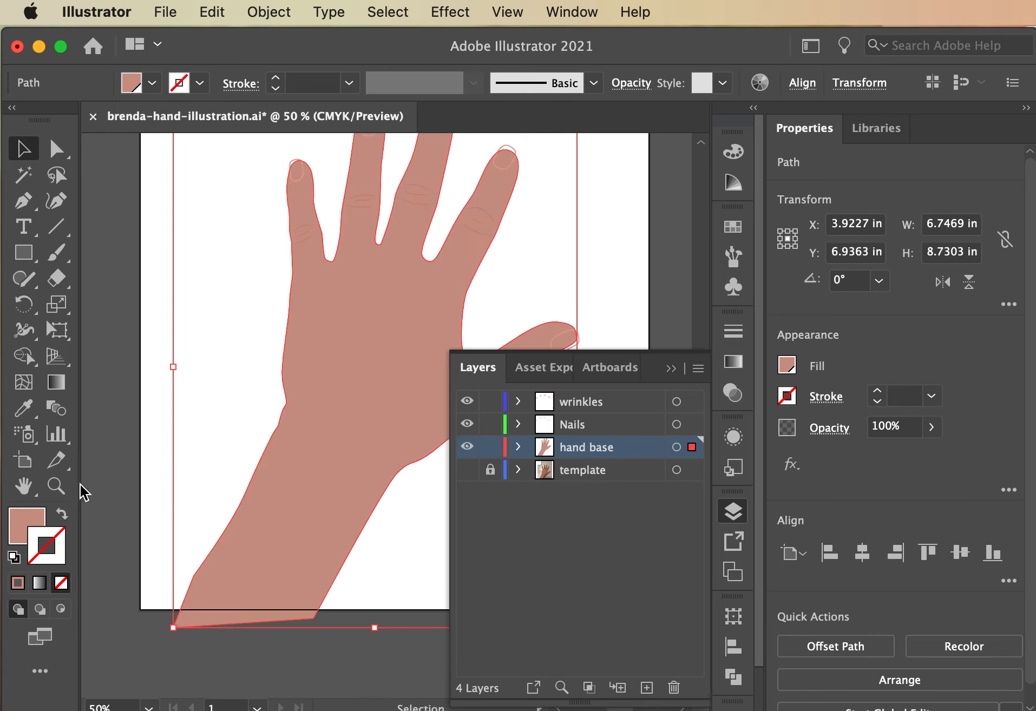
click(123, 347)
Lock the Nails and hand base layers, leaving the wrinkles layer editable.
key(space)
drag(208, 304, 160, 472)
key(super+plus)
key(super+plus)
click(361, 294)
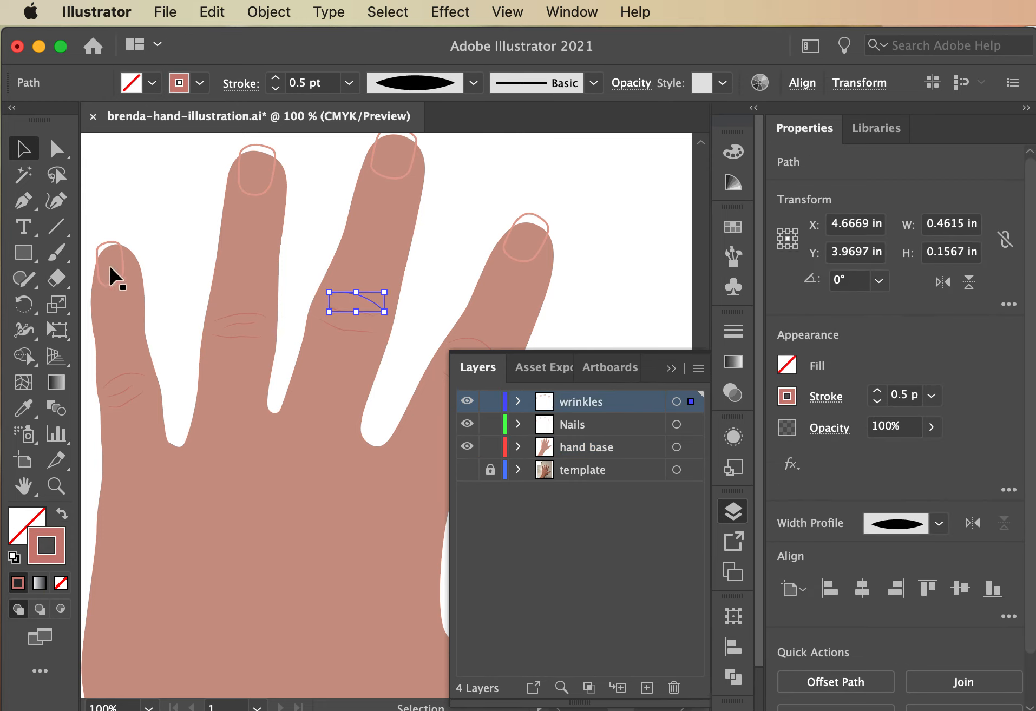
drag(490, 424, 490, 447)
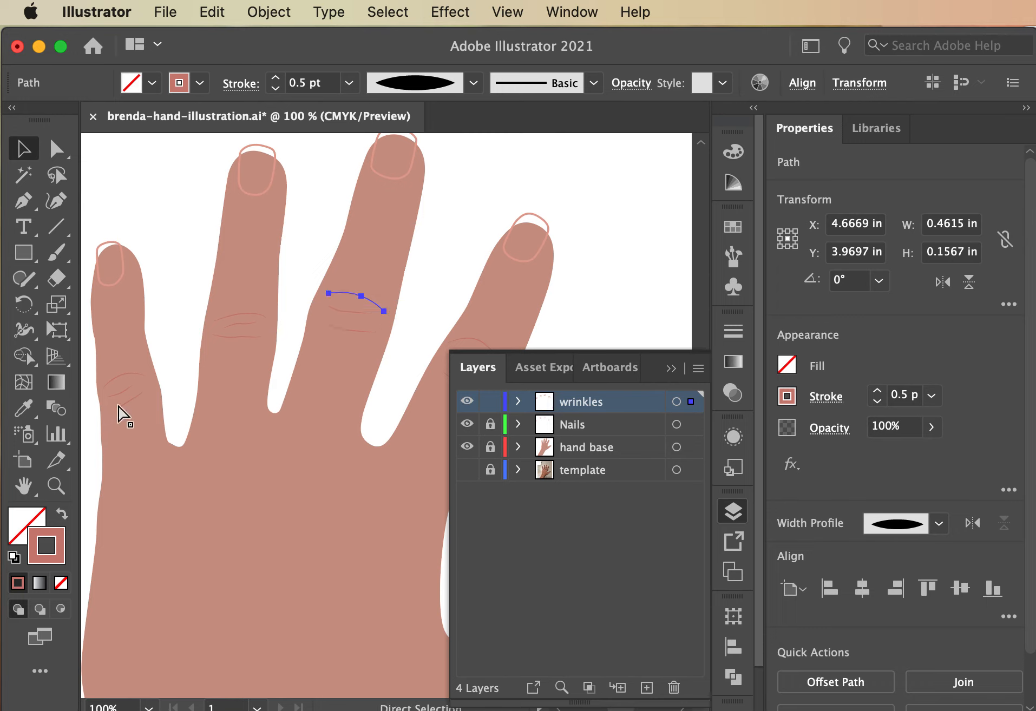
key(super+a)
click(156, 236)
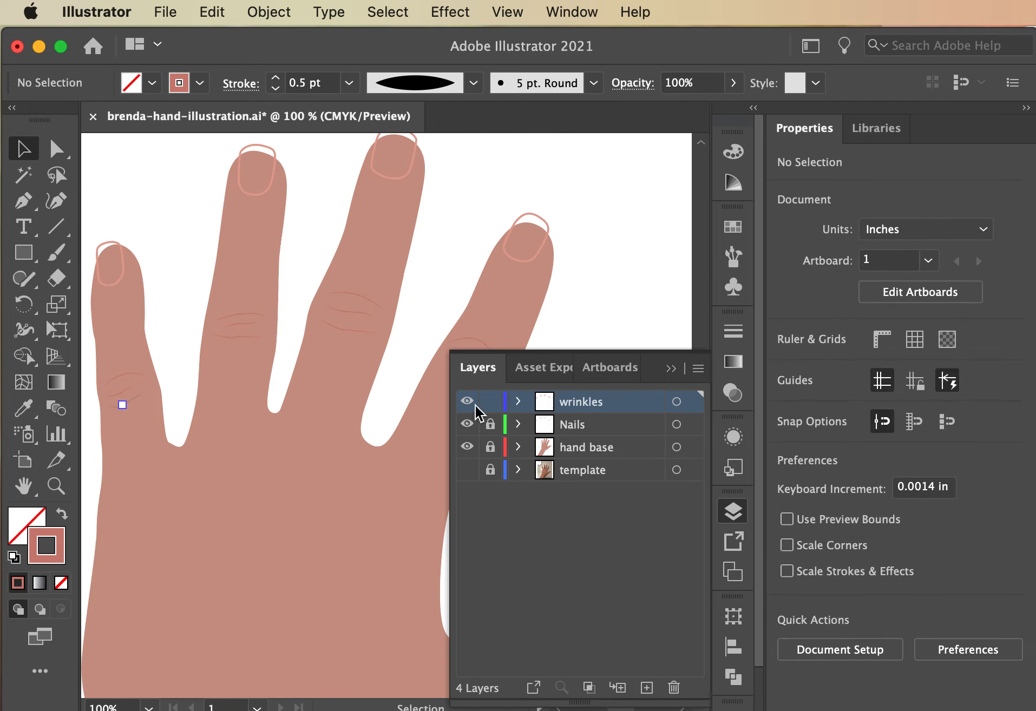
Lock the wrinkles layer and unlock the Nails layer for editing.
click(489, 401)
click(490, 425)
key(super+a)
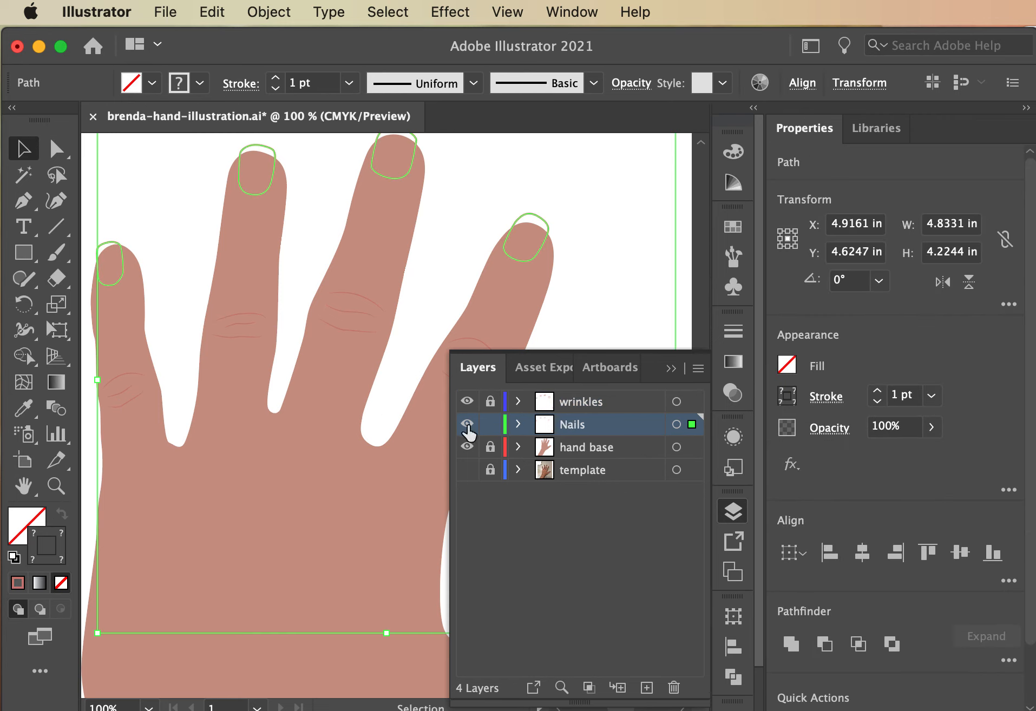
click(466, 426)
click(466, 427)
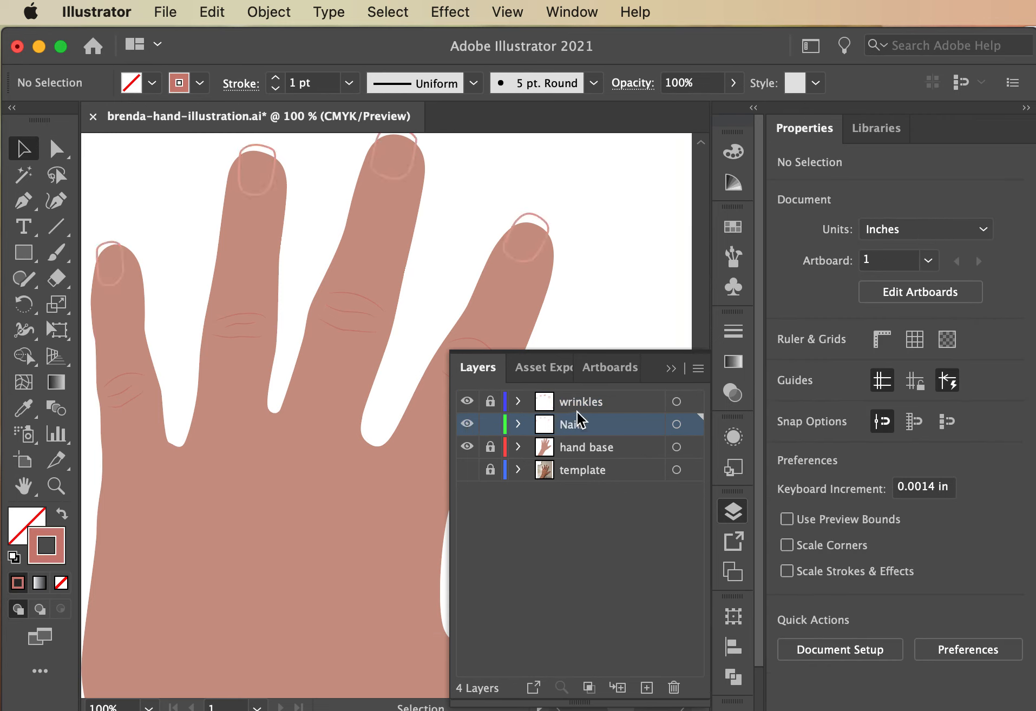
Fill all five fingernail shapes with the light salmon-pink document swatch and leave them without a stroke.
key(super+a)
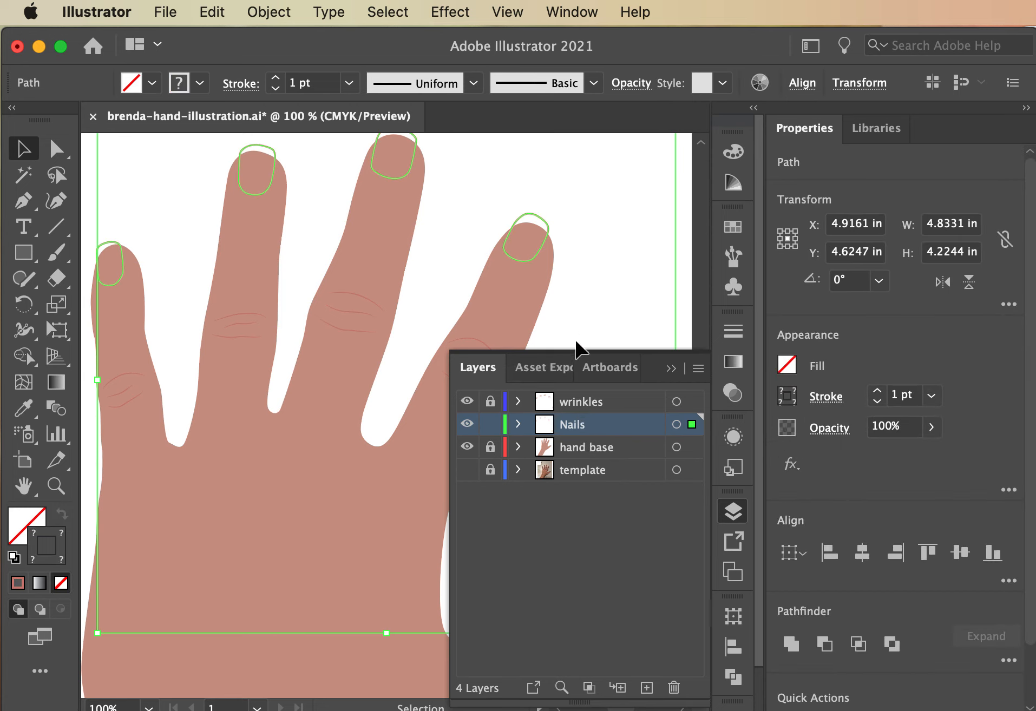
click(671, 369)
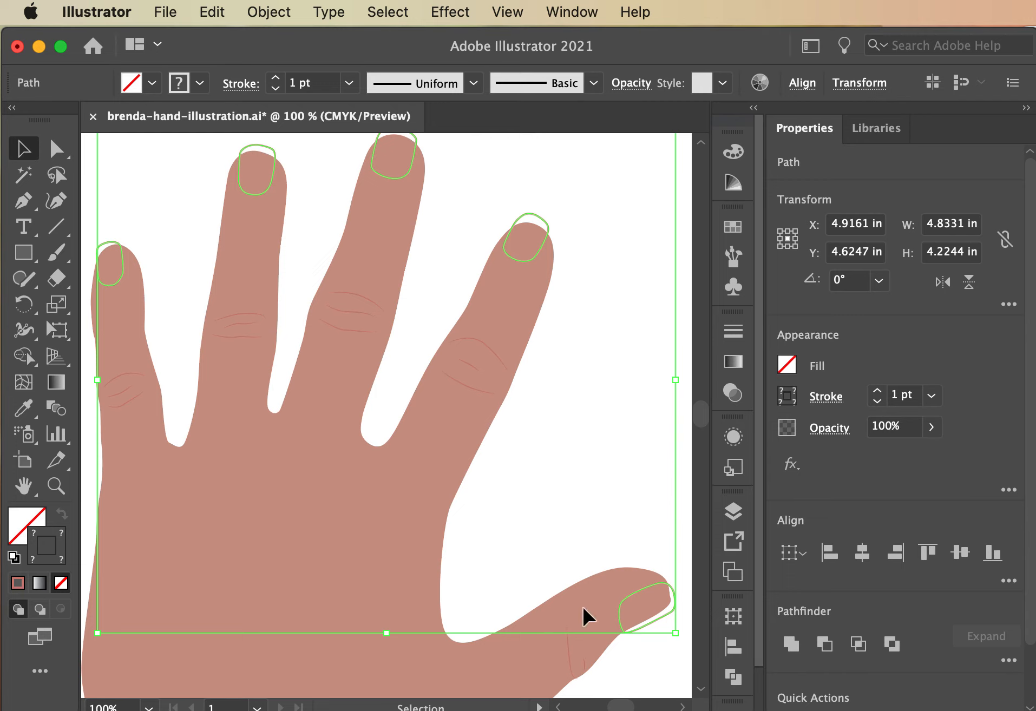
click(733, 226)
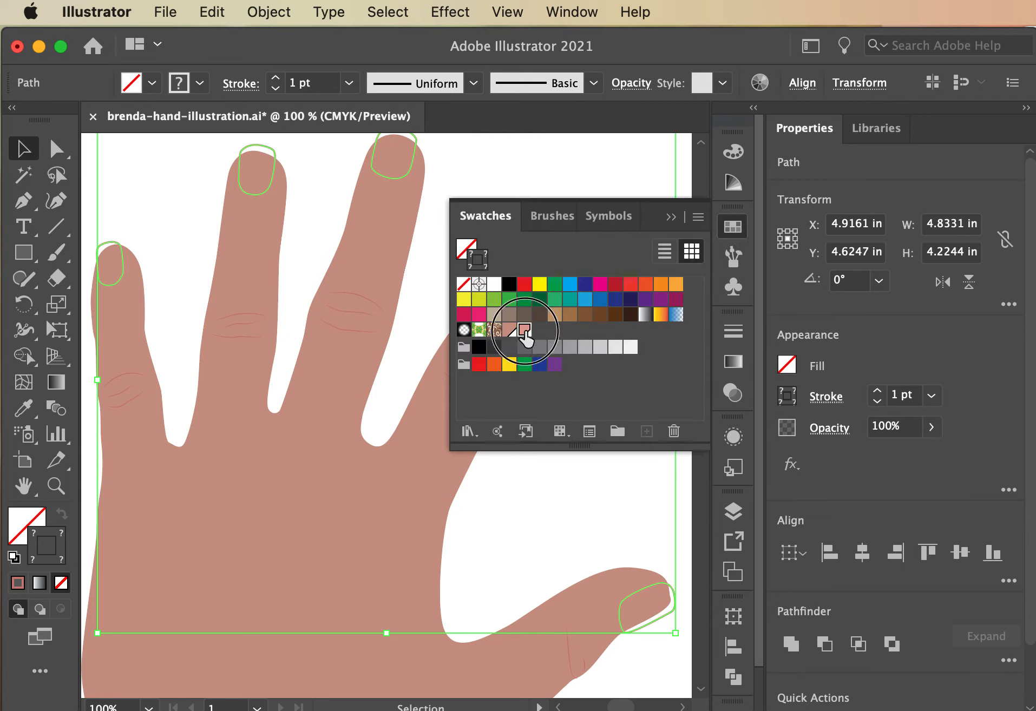
click(525, 331)
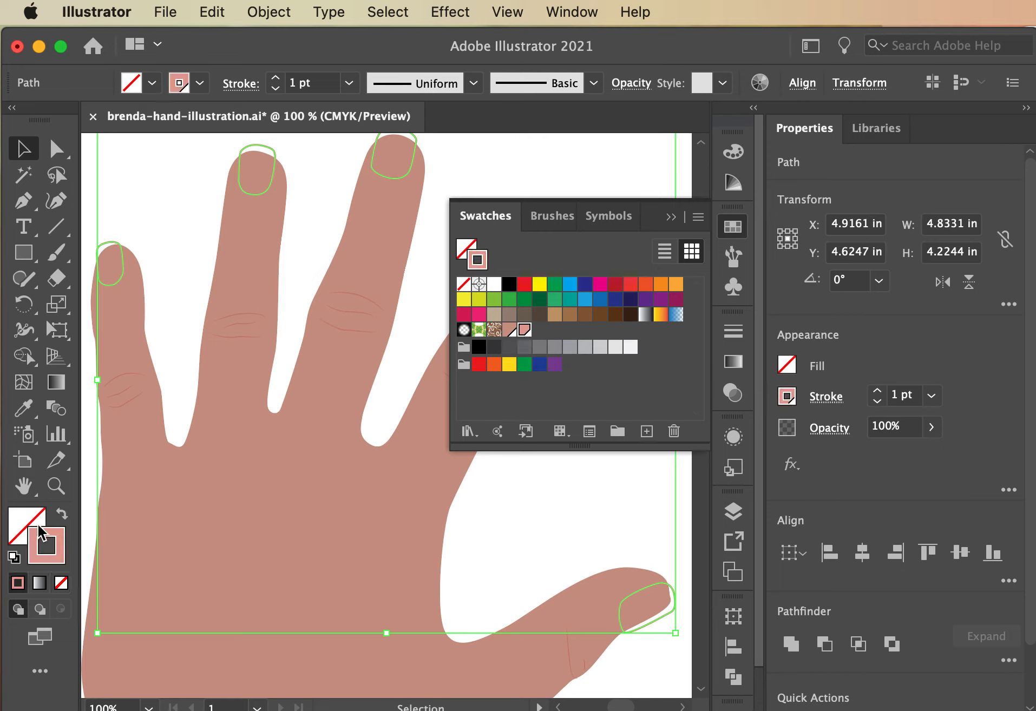
click(61, 515)
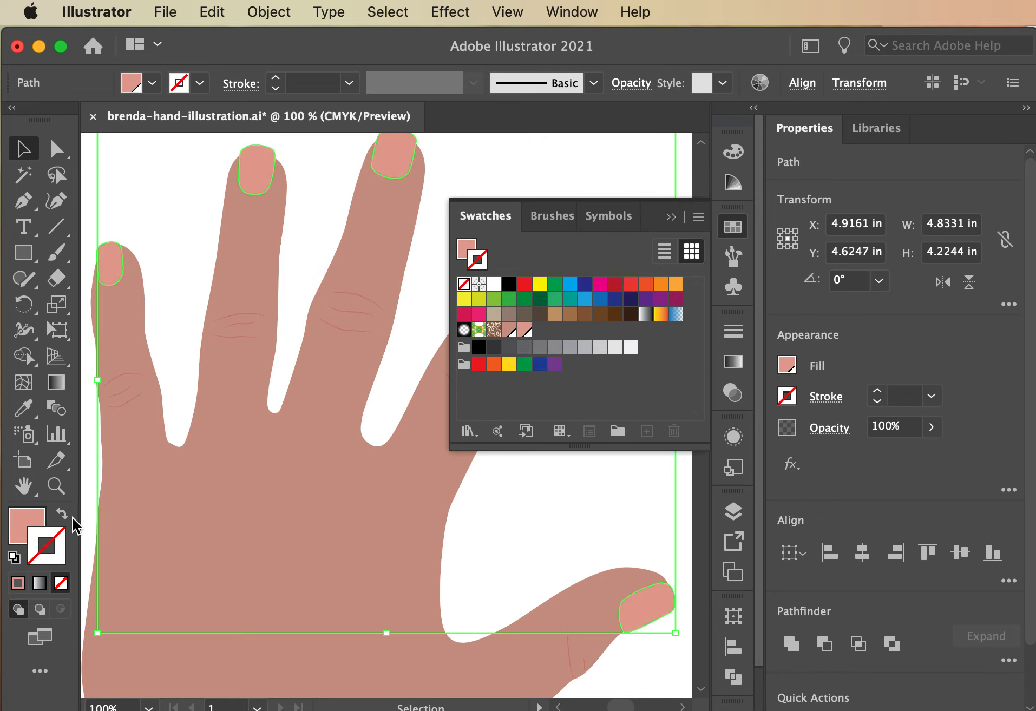
click(733, 226)
click(605, 515)
Save the hand illustration document under its existing file name.
key(super+minus)
drag(539, 499, 604, 468)
click(167, 15)
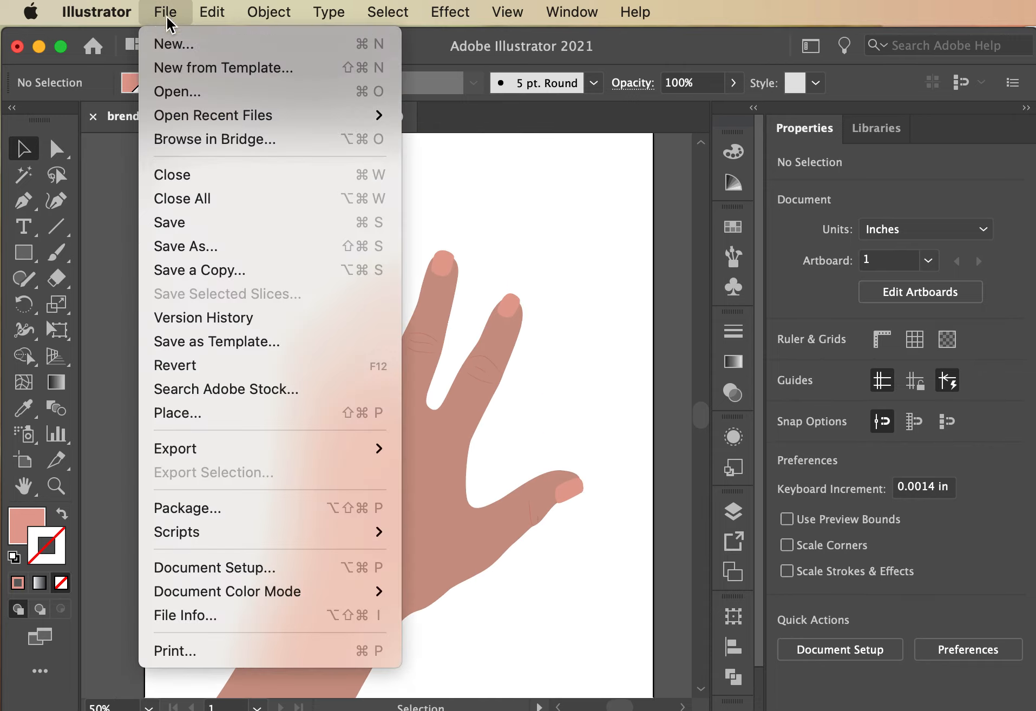
click(182, 227)
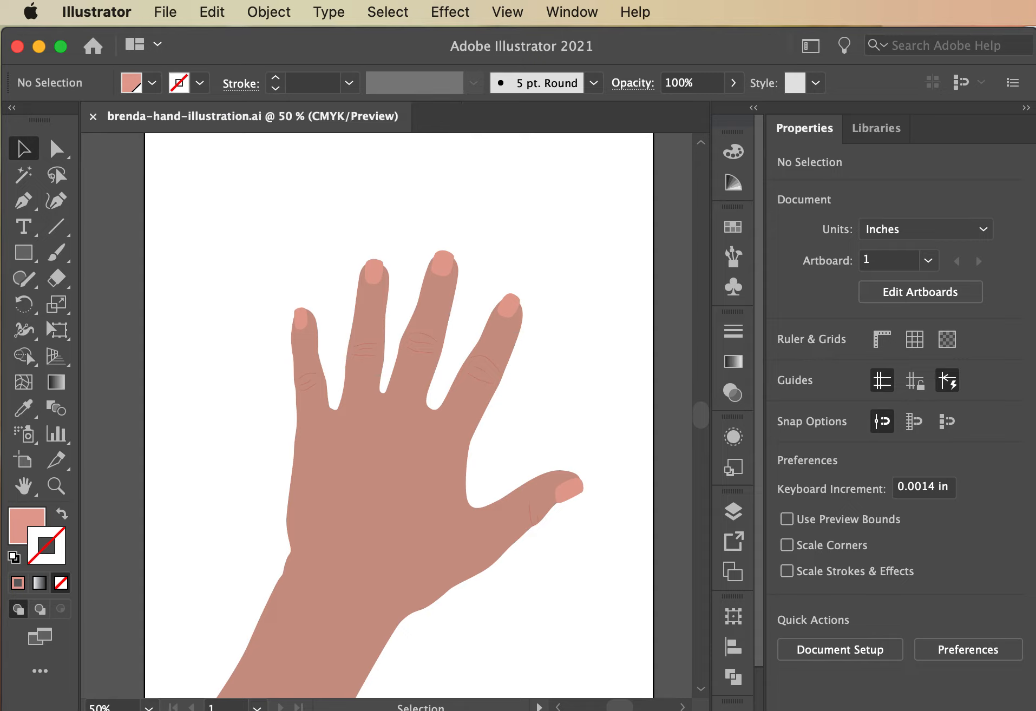